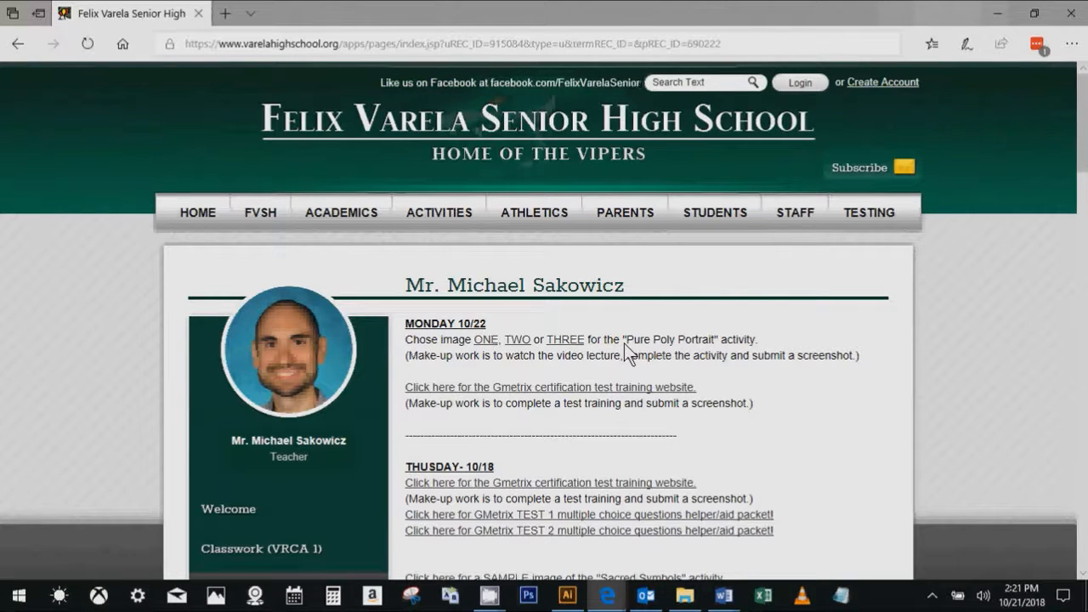
# - Examine the Monday 10/22 instructions on the class page for the "Pure Poly Portrait" activity and its image choices
pyautogui.moveTo(625, 343); pyautogui.dragTo(718, 345)
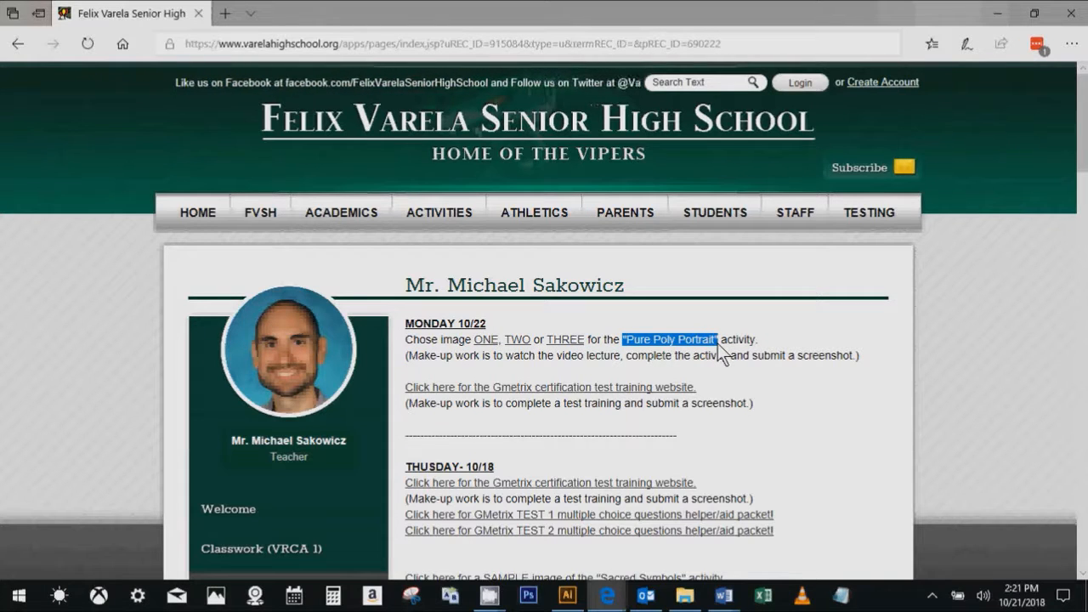
pyautogui.click(639, 348)
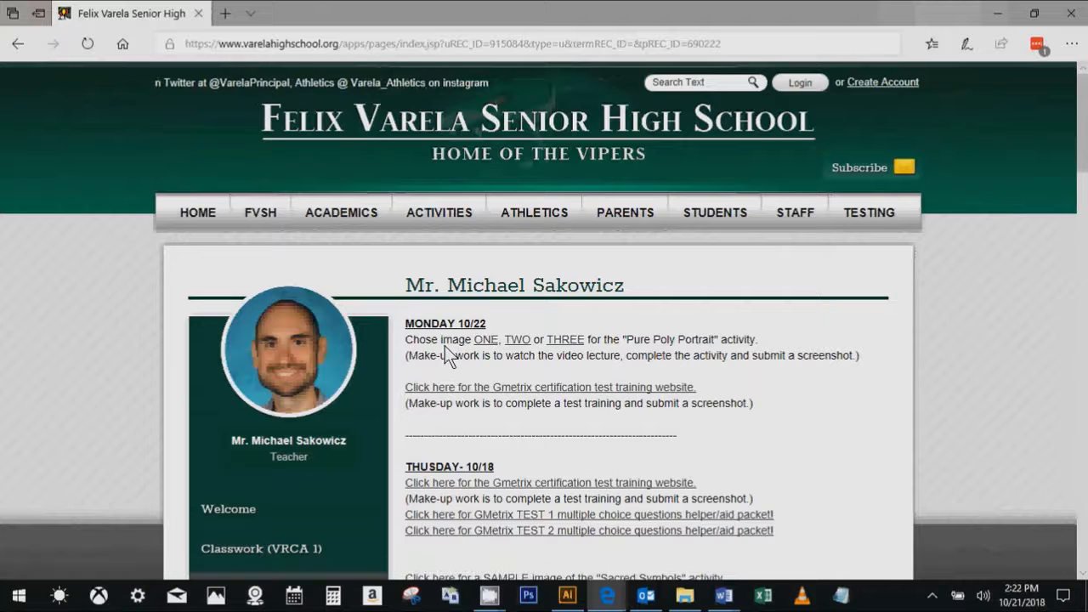
pyautogui.moveTo(498, 597)
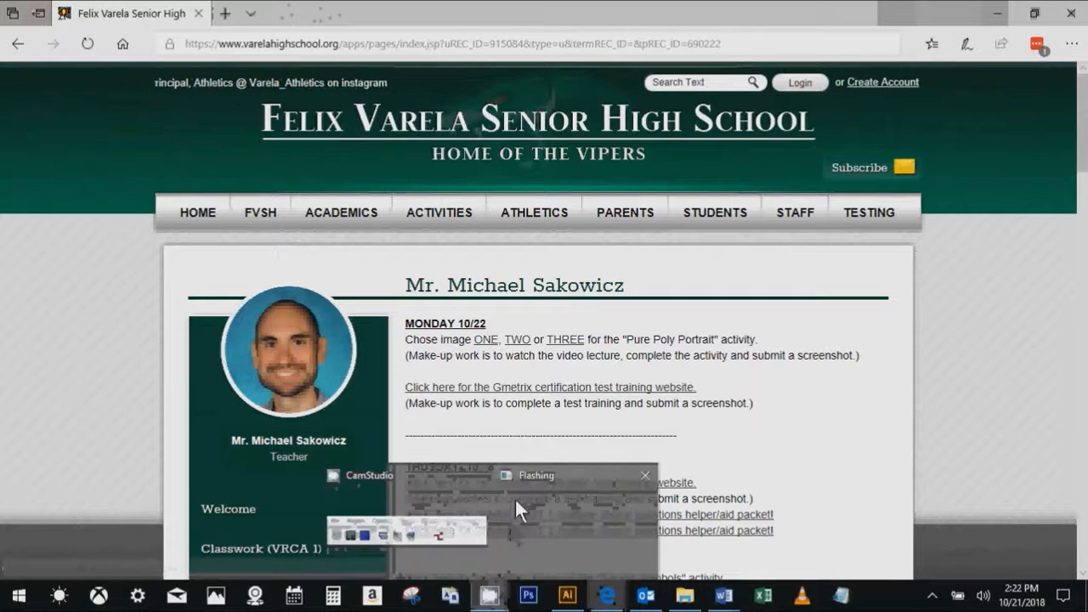
pyautogui.click(433, 535)
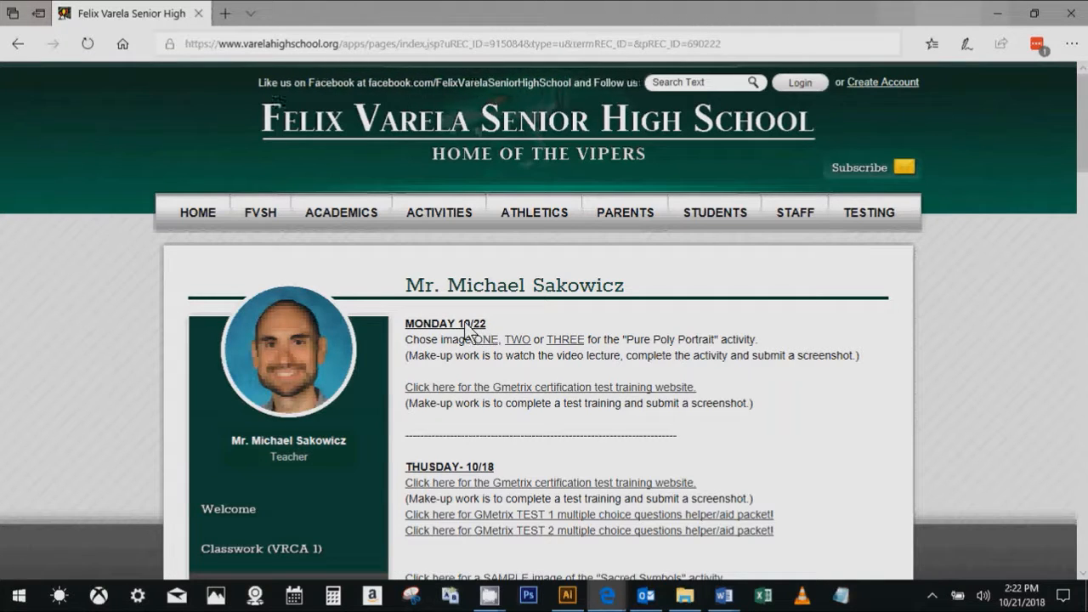
pyautogui.moveTo(467, 339); pyautogui.dragTo(595, 344)
pyautogui.click(608, 340)
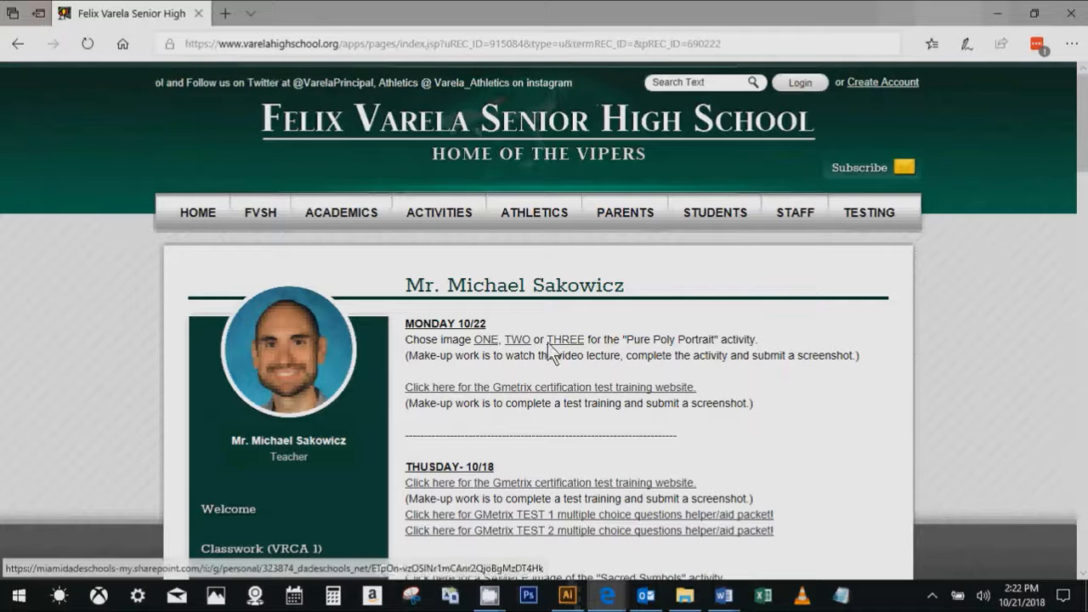
# - Switch to Illustrator and start a new document named "Pure Poly Portrait"
pyautogui.click(567, 596)
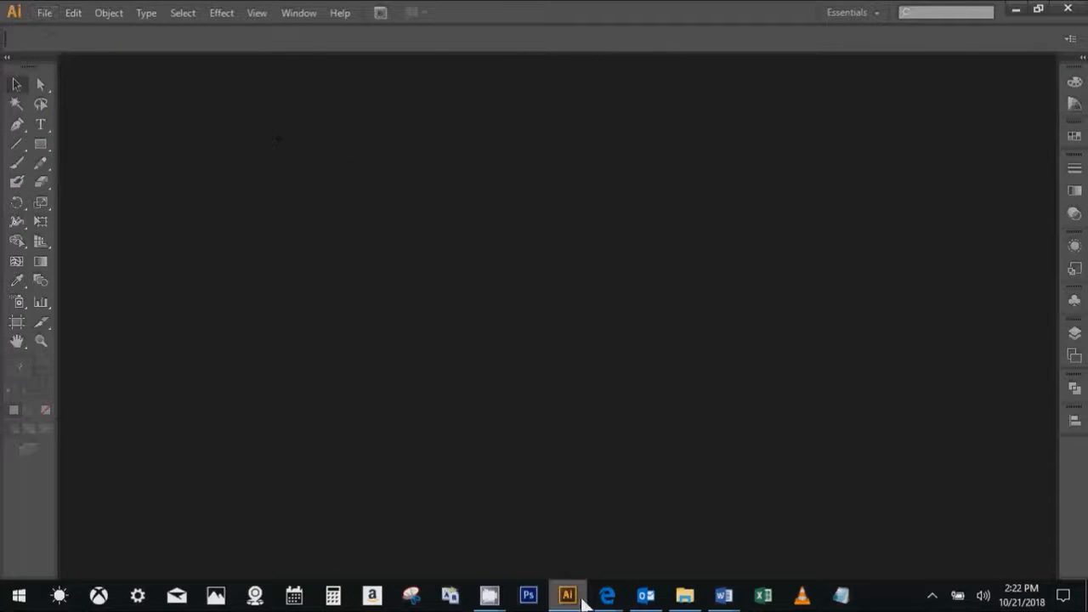
pyautogui.click(39, 13)
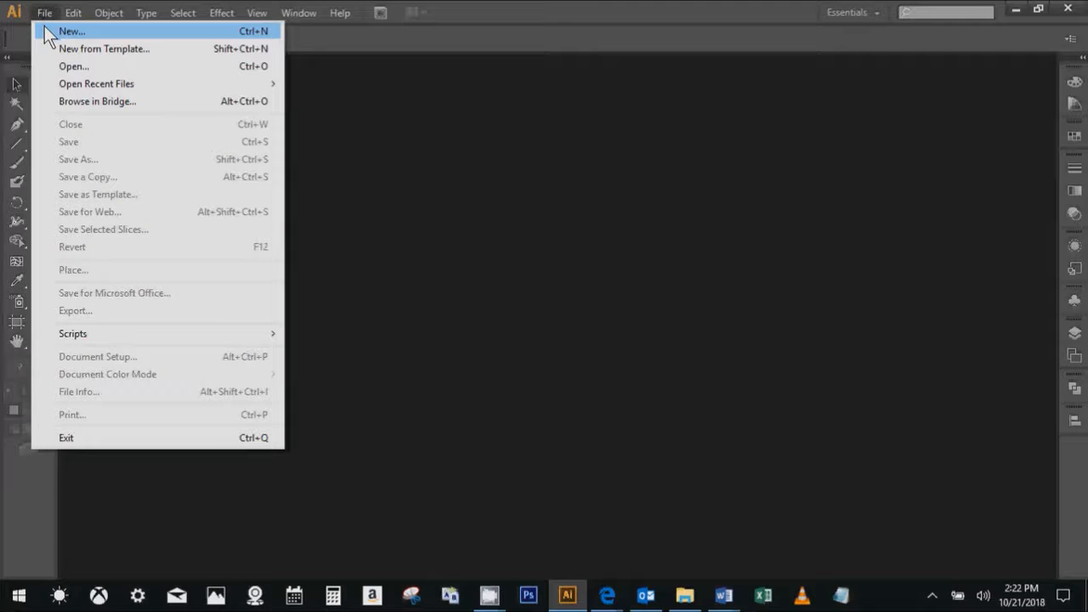
pyautogui.click(47, 31)
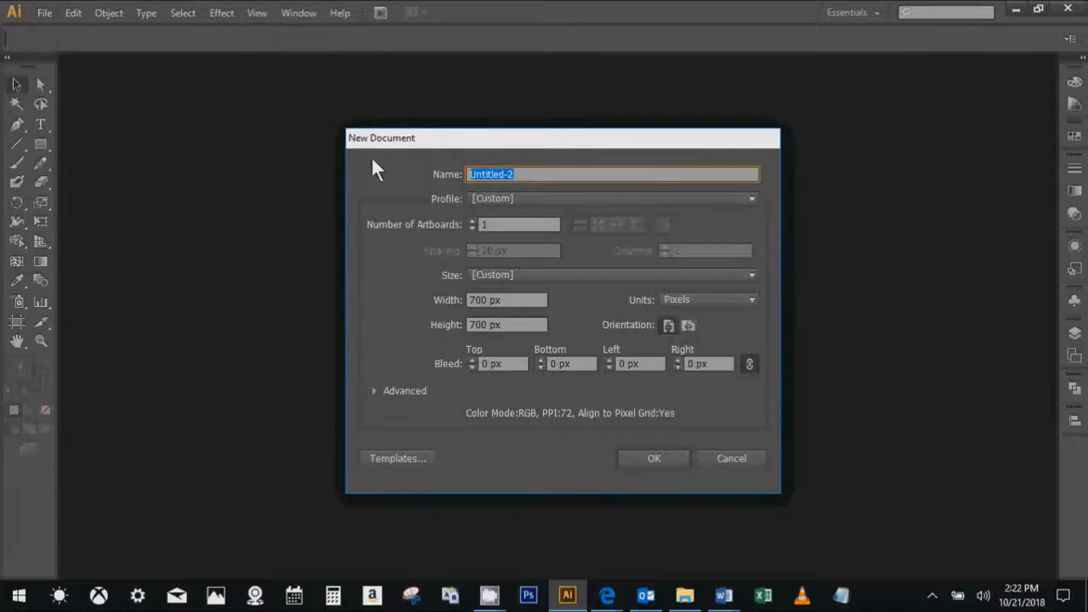
pyautogui.write('Pure Poly por')
pyautogui.press('BackSpace')
pyautogui.press('BackSpace')
pyautogui.press('BackSpace')
pyautogui.write('Portrait')
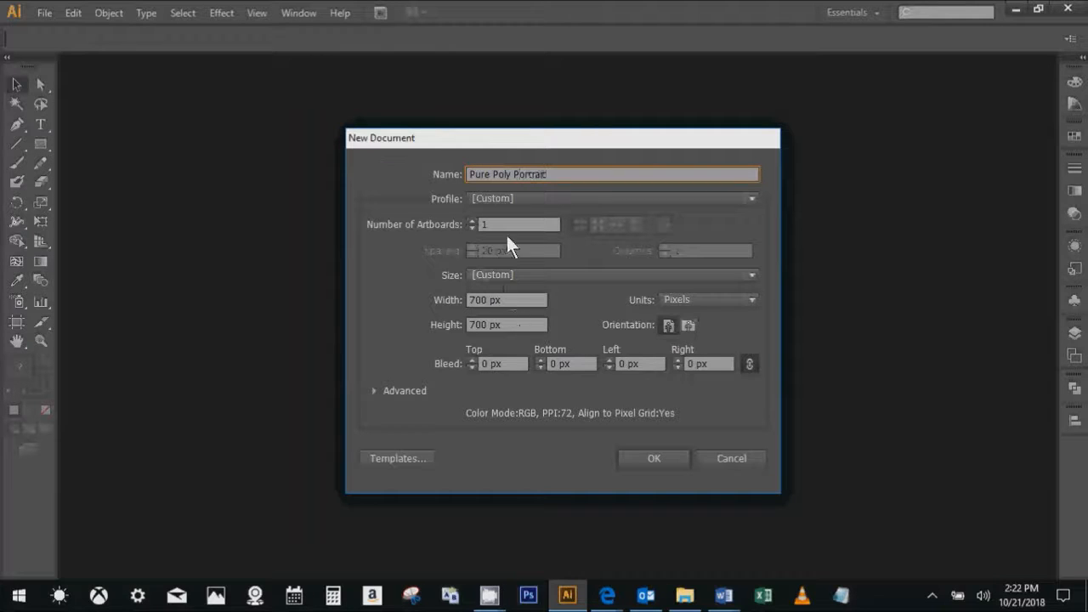
# - Create the document with the Custom profile, 700 px wide and 700 px high
pyautogui.moveTo(473, 136); pyautogui.dragTo(480, 143)
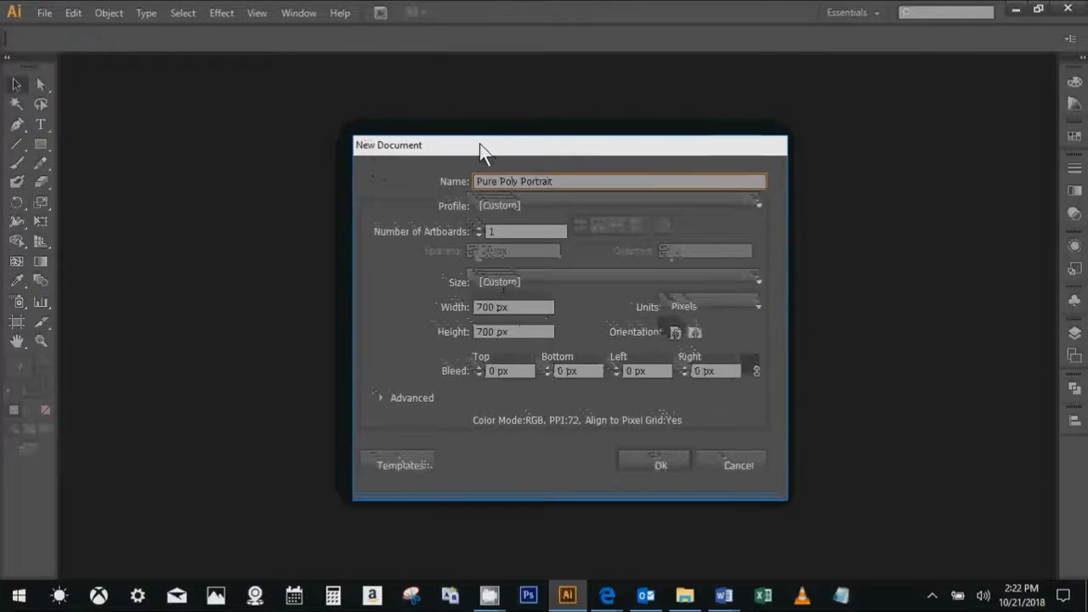
pyautogui.click(520, 307)
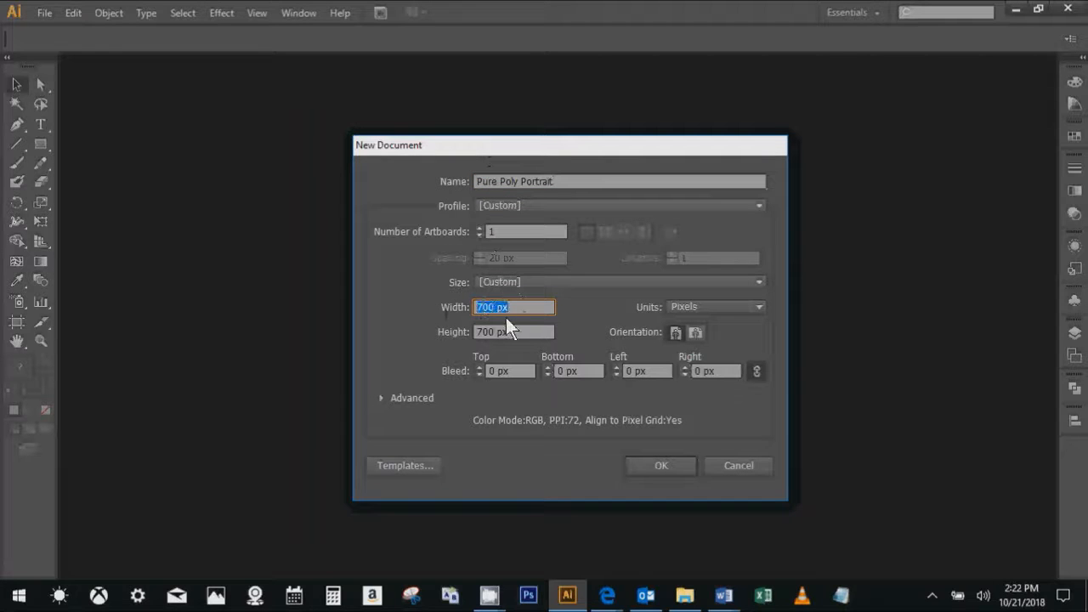
pyautogui.press('Tab')
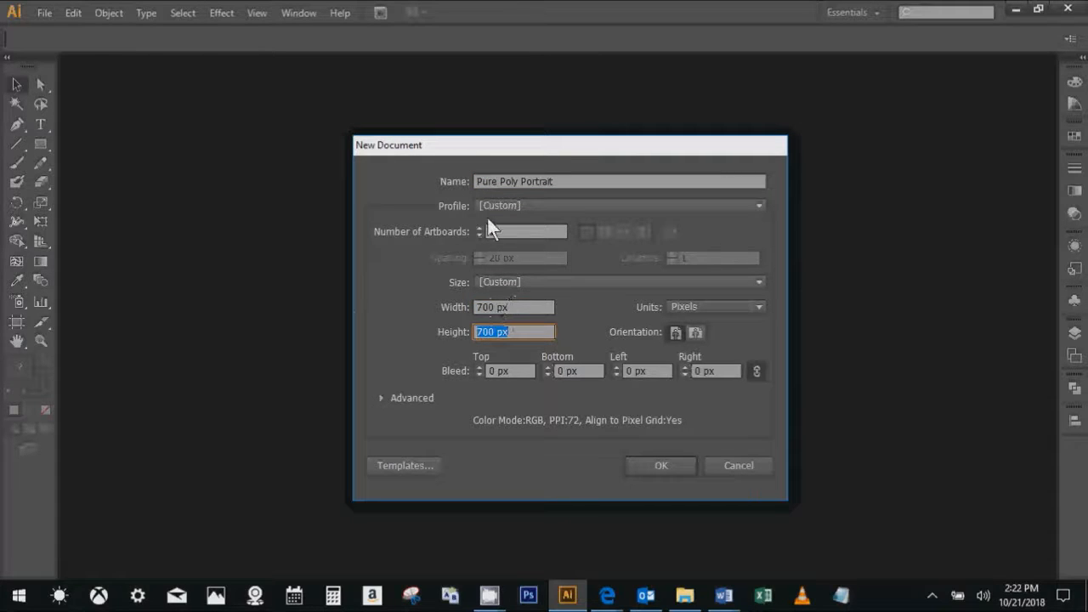
pyautogui.click(486, 207)
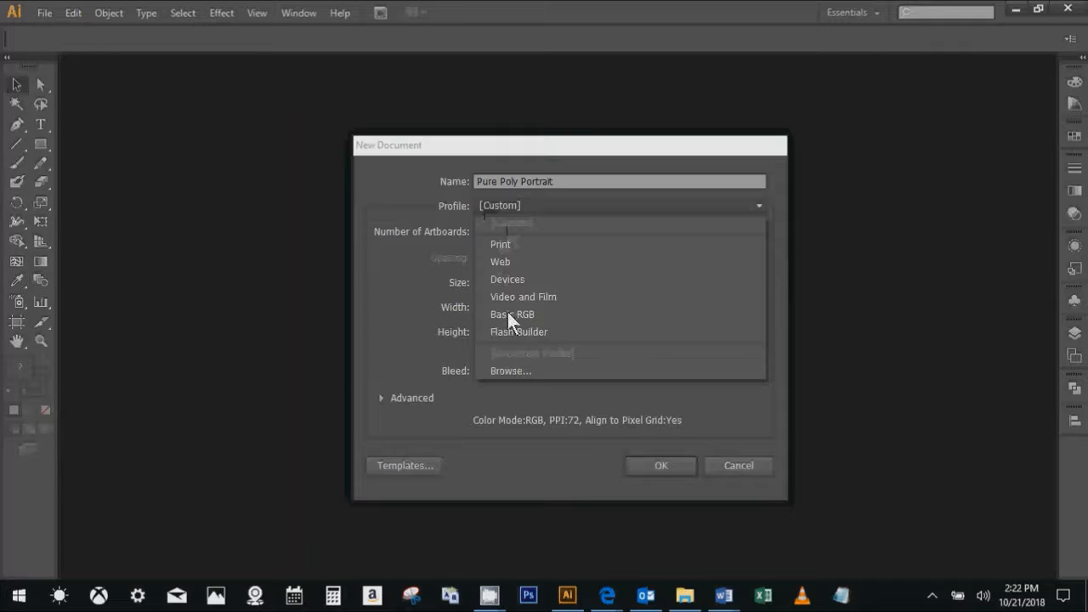
pyautogui.click(438, 202)
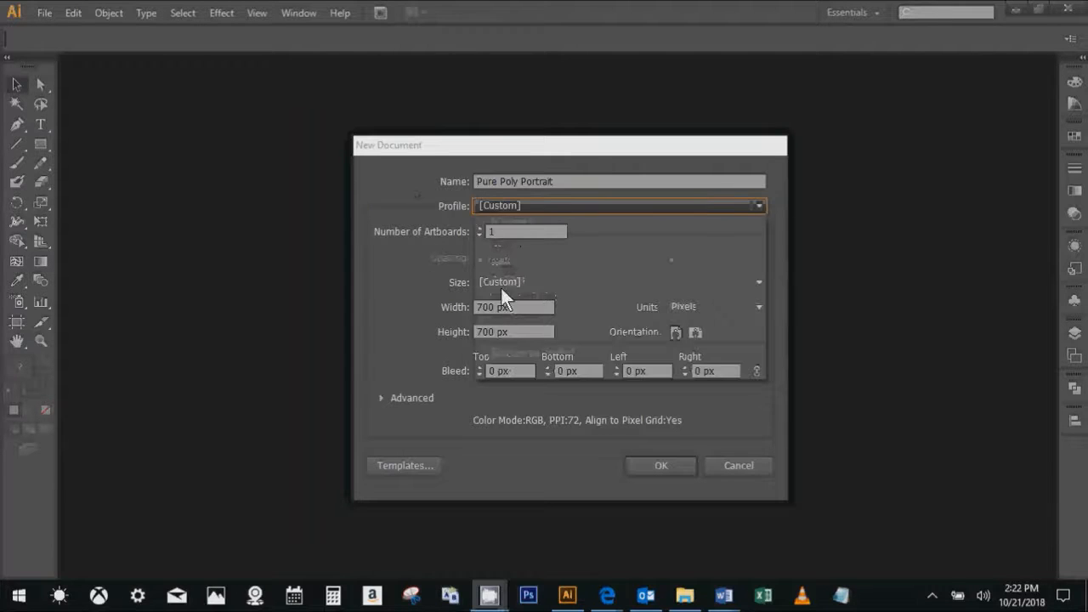
pyautogui.press('Tab')
pyautogui.press('Tab')
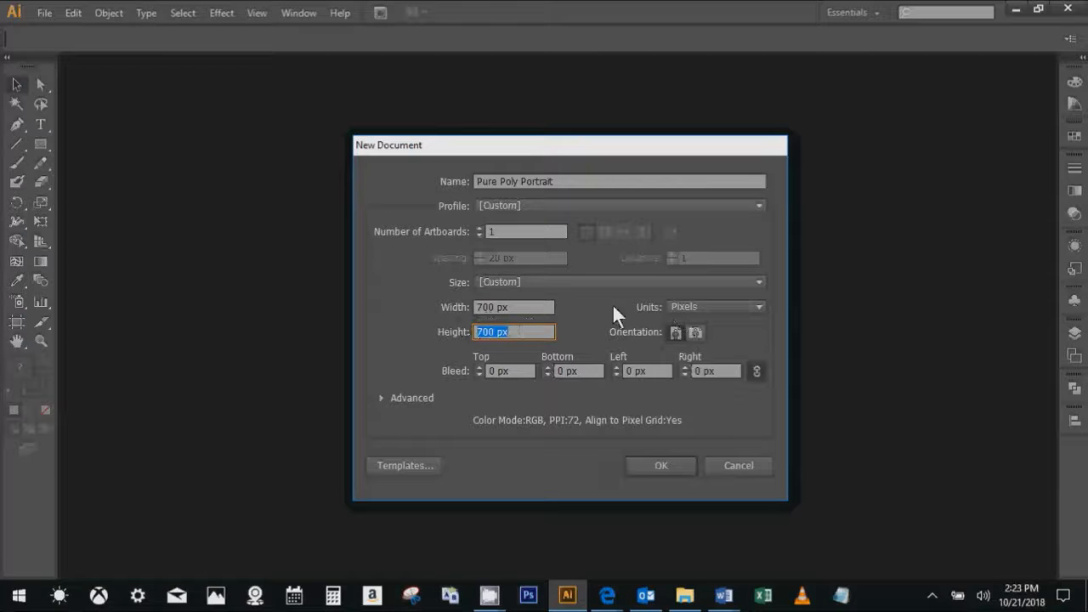
pyautogui.click(647, 466)
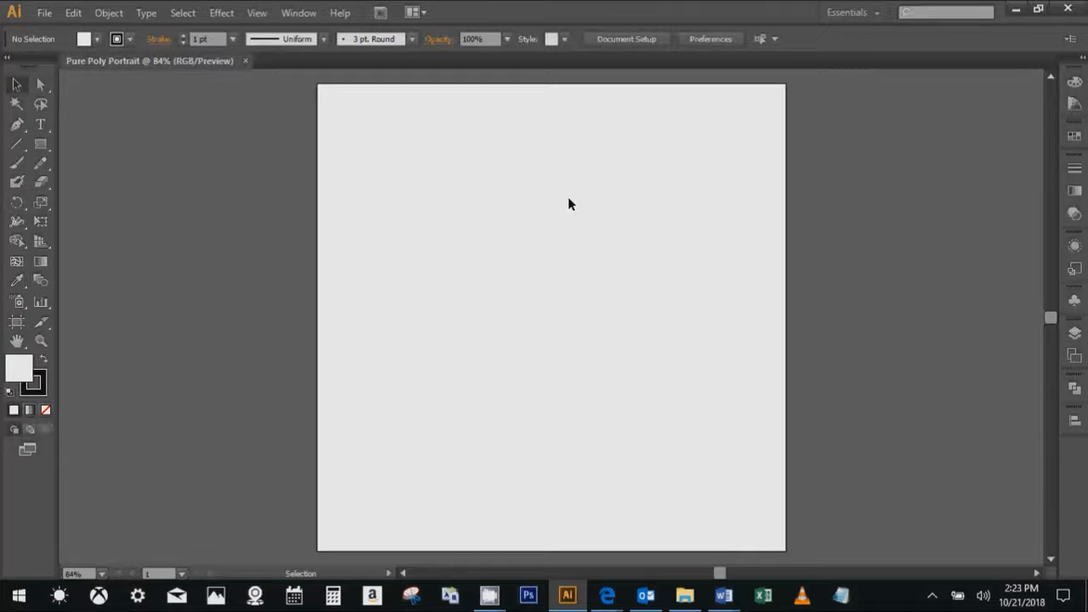
# - Place stefan-sagemeister.PNG from the Pure Poly Portraits folder on the artboard as a linked image
pyautogui.click(38, 13)
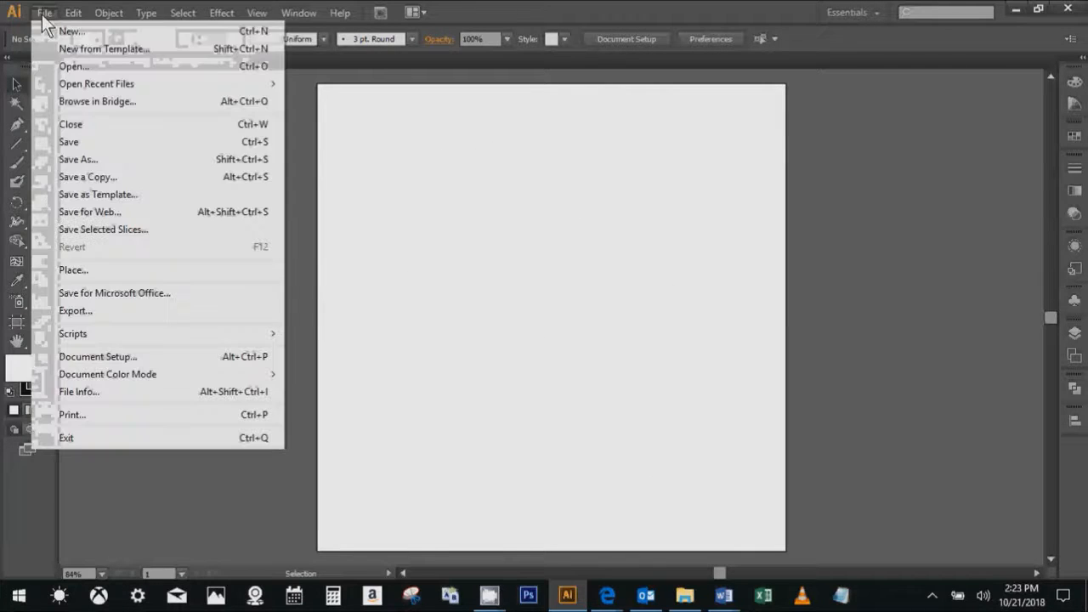
pyautogui.click(549, 260)
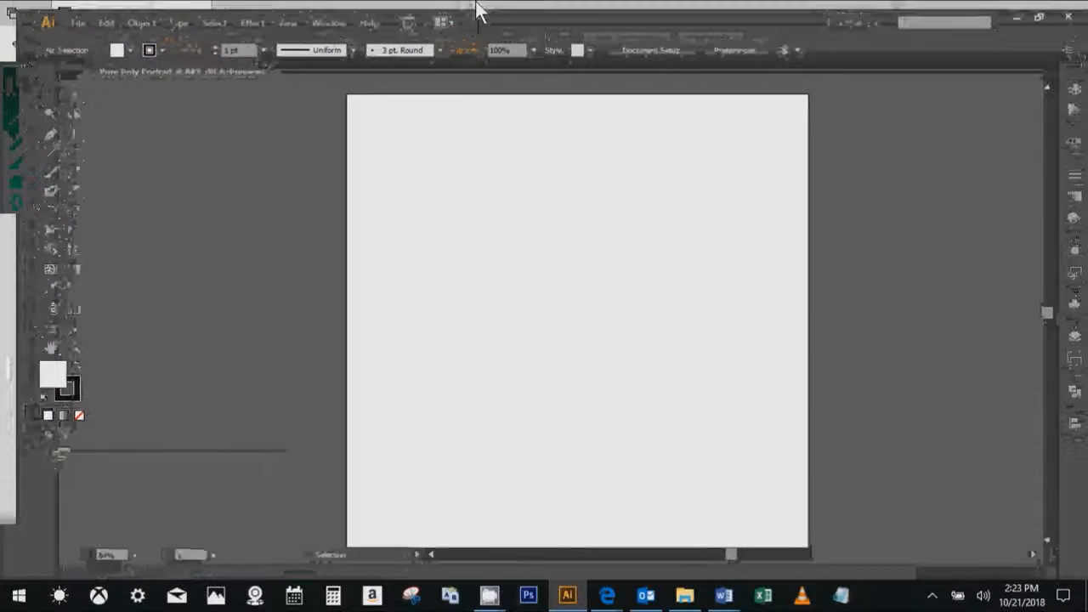
pyautogui.click(78, 22)
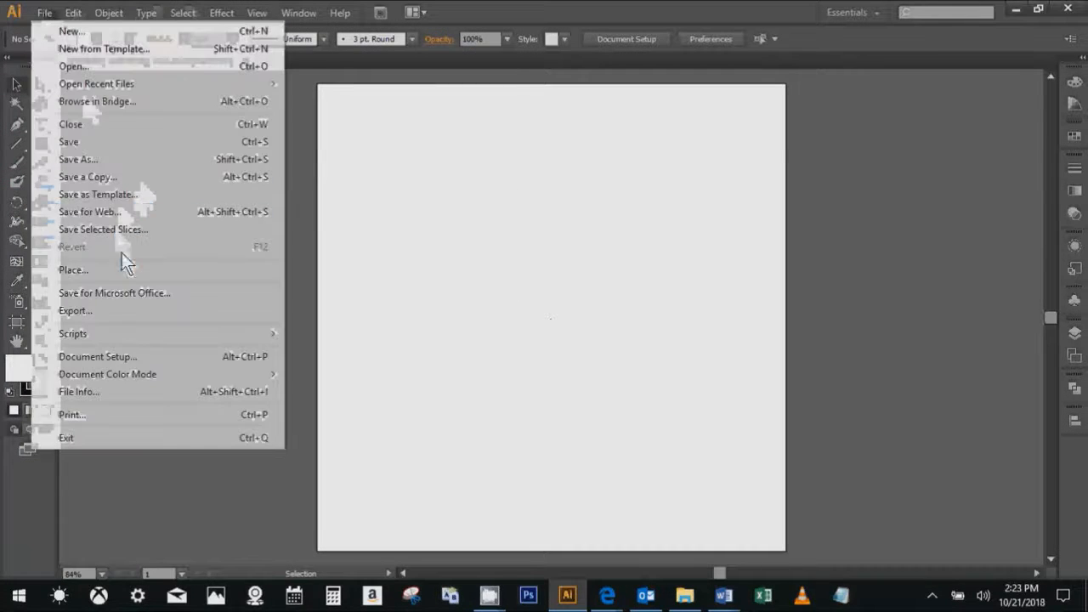
pyautogui.click(127, 270)
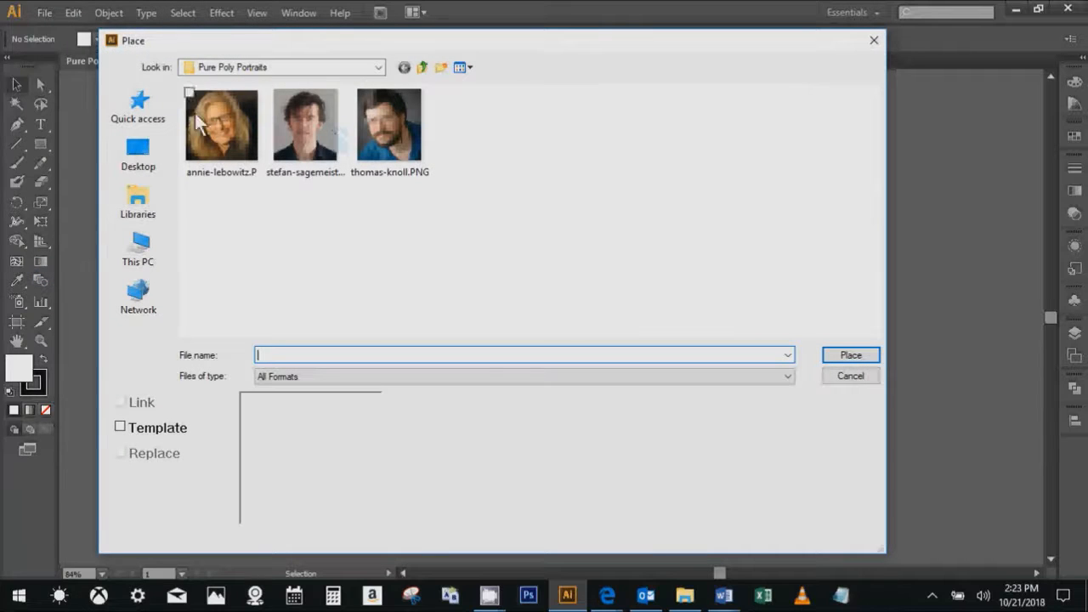
pyautogui.moveTo(247, 38); pyautogui.dragTo(291, 41)
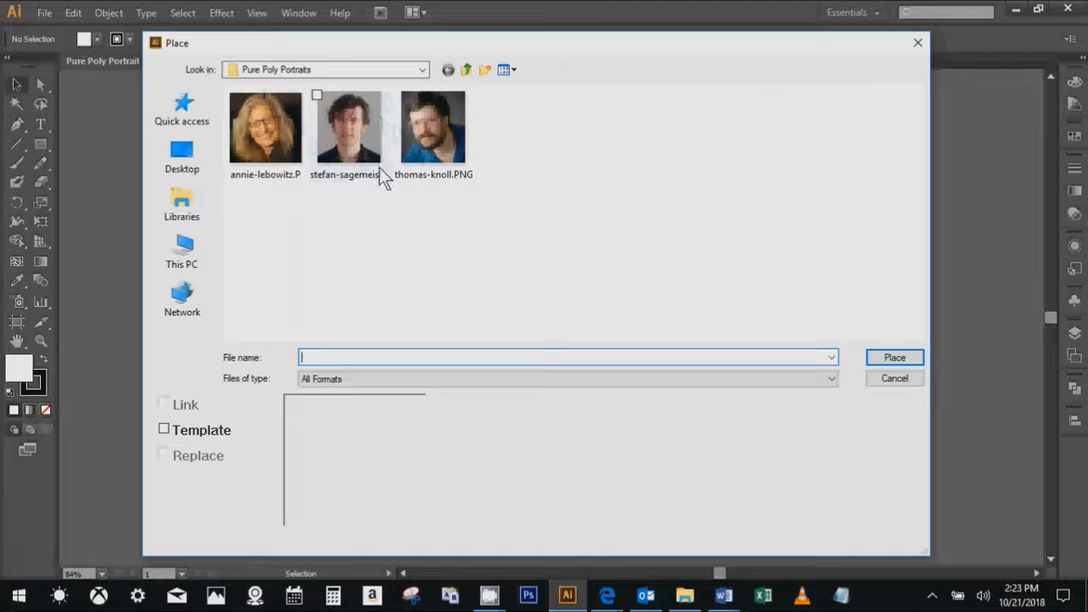
pyautogui.click(348, 139)
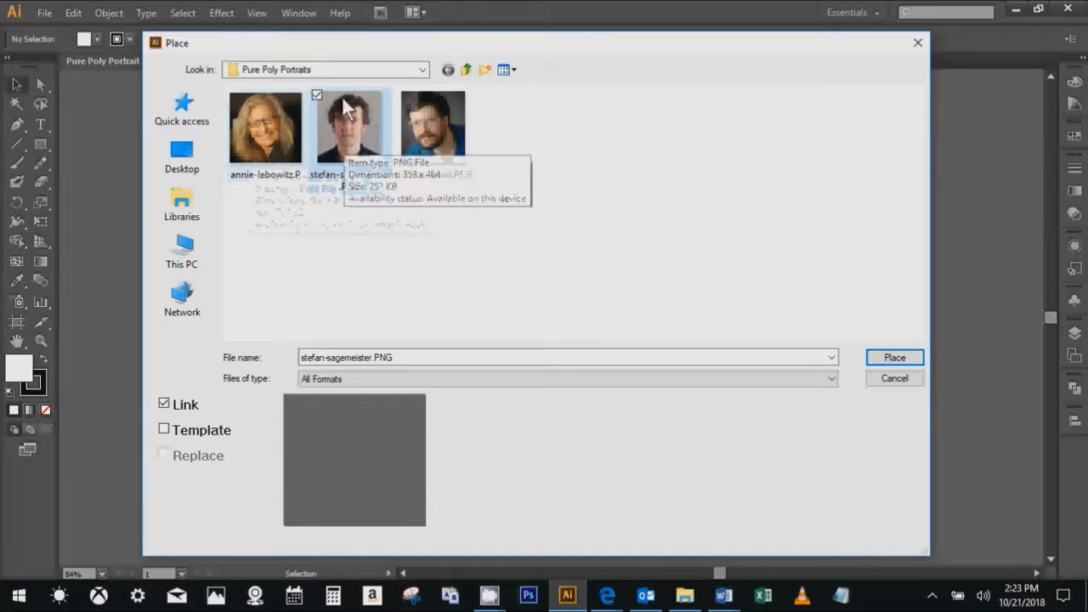
pyautogui.moveTo(341, 45); pyautogui.dragTo(343, 40)
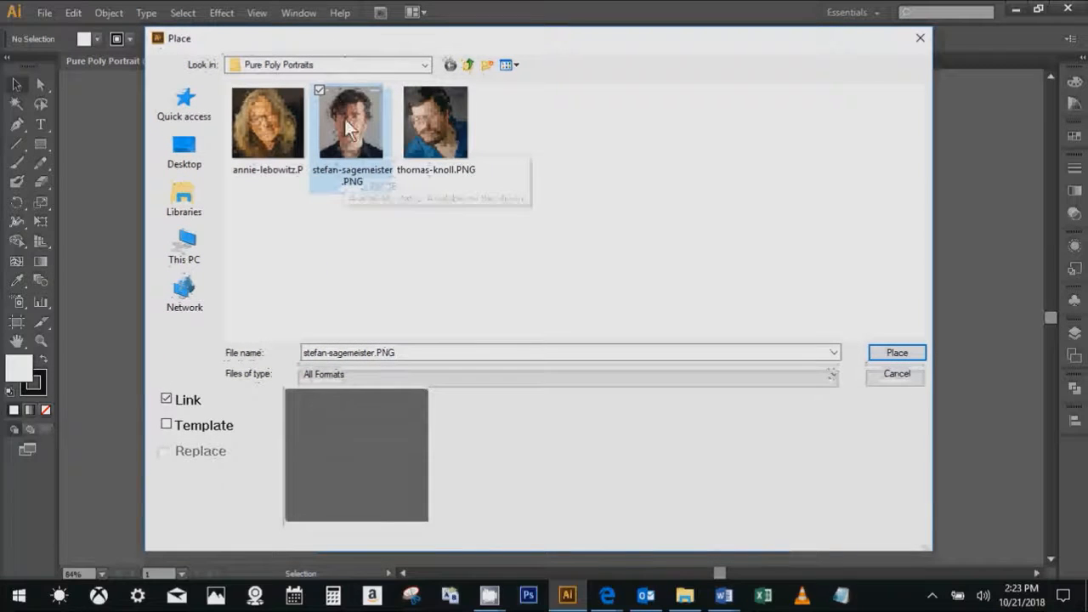
pyautogui.click(433, 146)
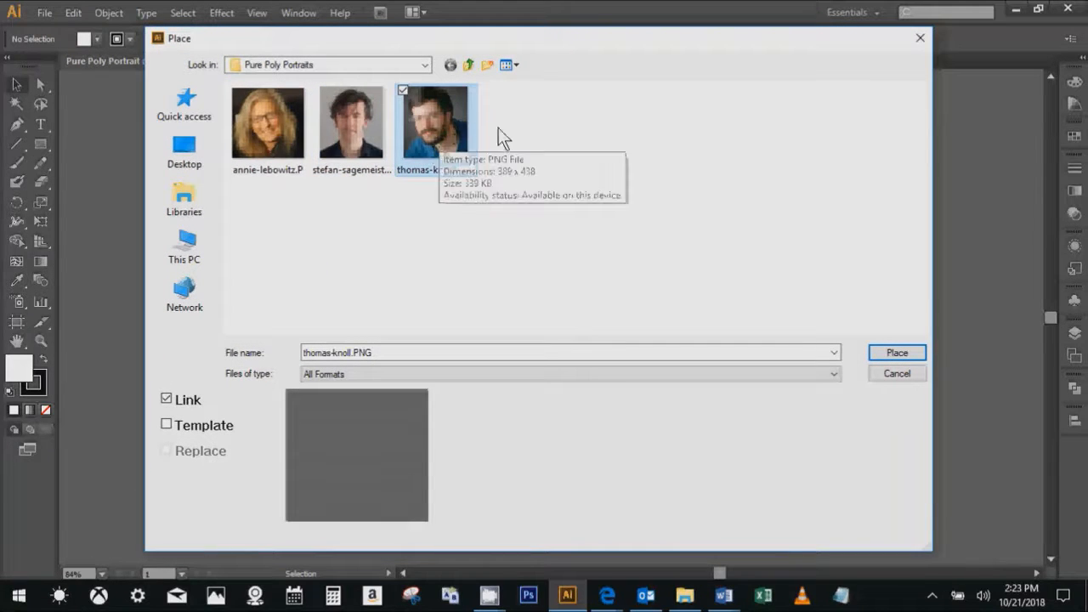
pyautogui.moveTo(758, 41); pyautogui.dragTo(774, 39)
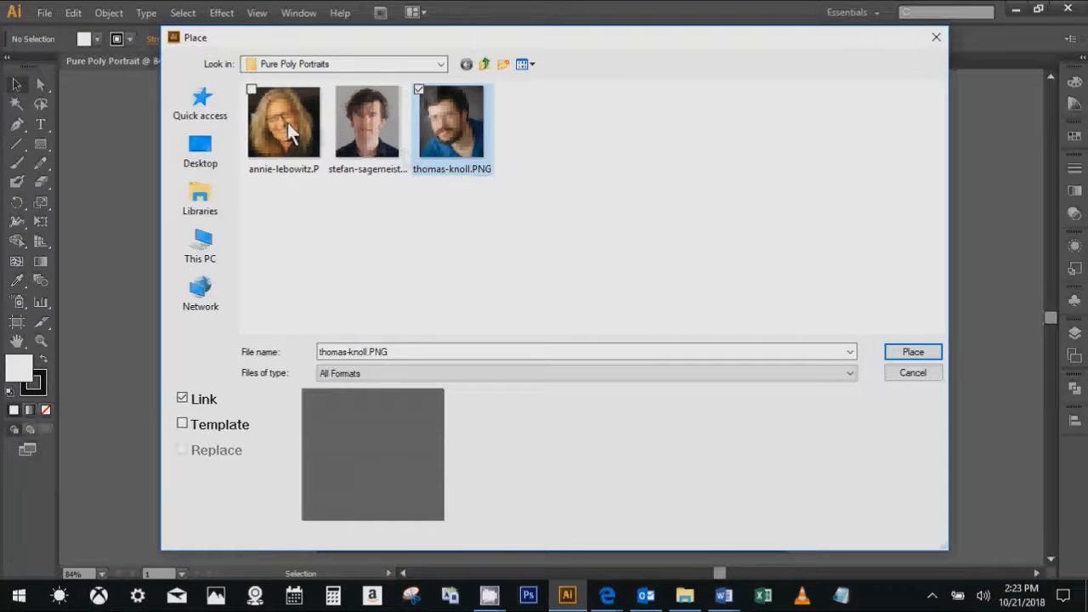
pyautogui.click(380, 136)
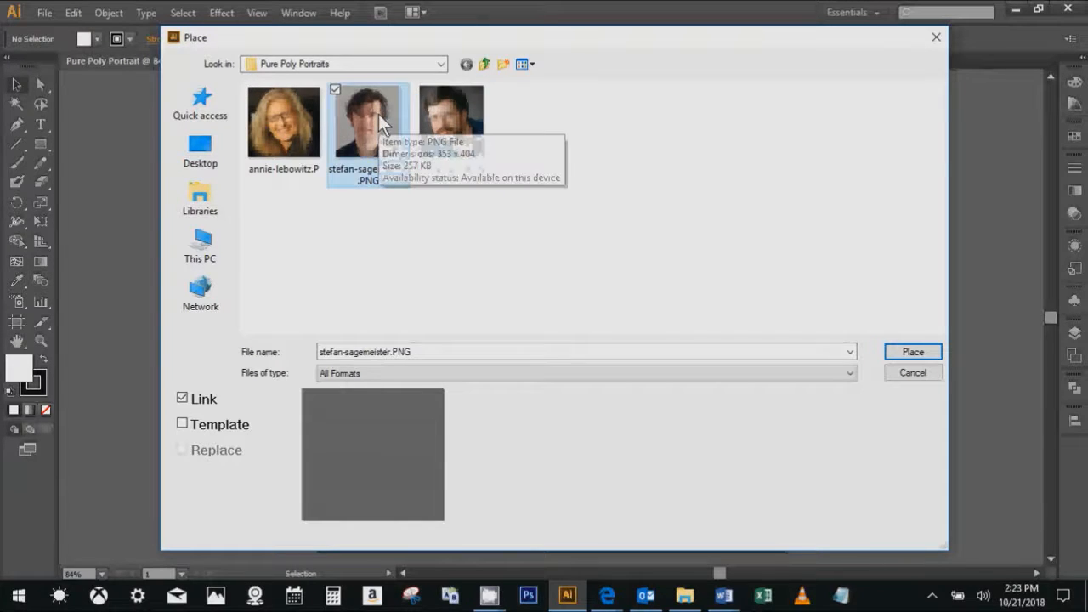
pyautogui.doubleClick(360, 123)
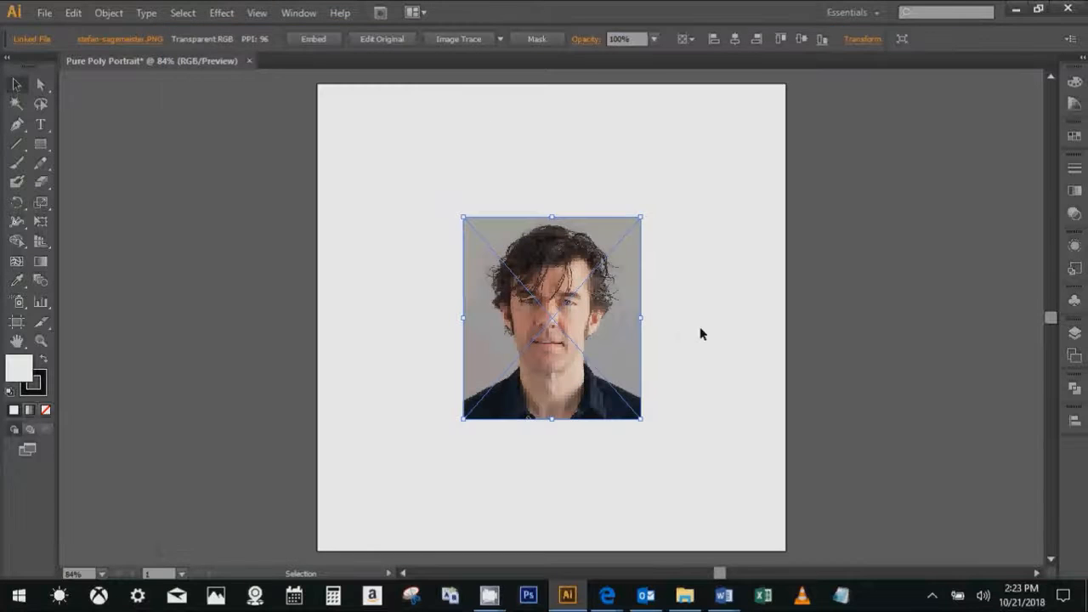
# - Lock the placed portrait image on the artboard
pyautogui.click(720, 337)
pyautogui.click(490, 227)
pyautogui.click(109, 14)
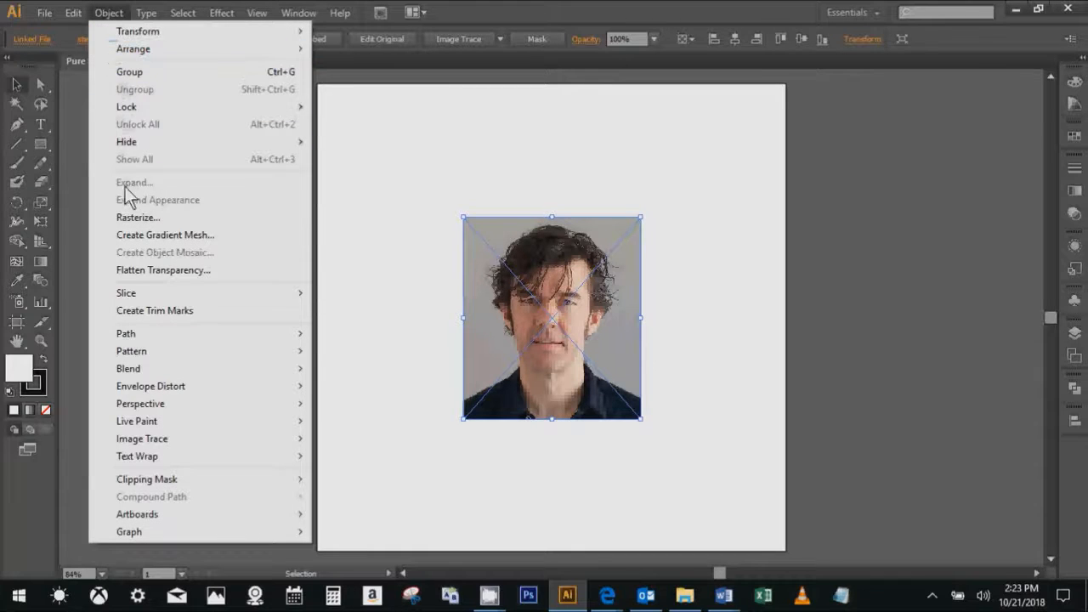
pyautogui.moveTo(124, 107)
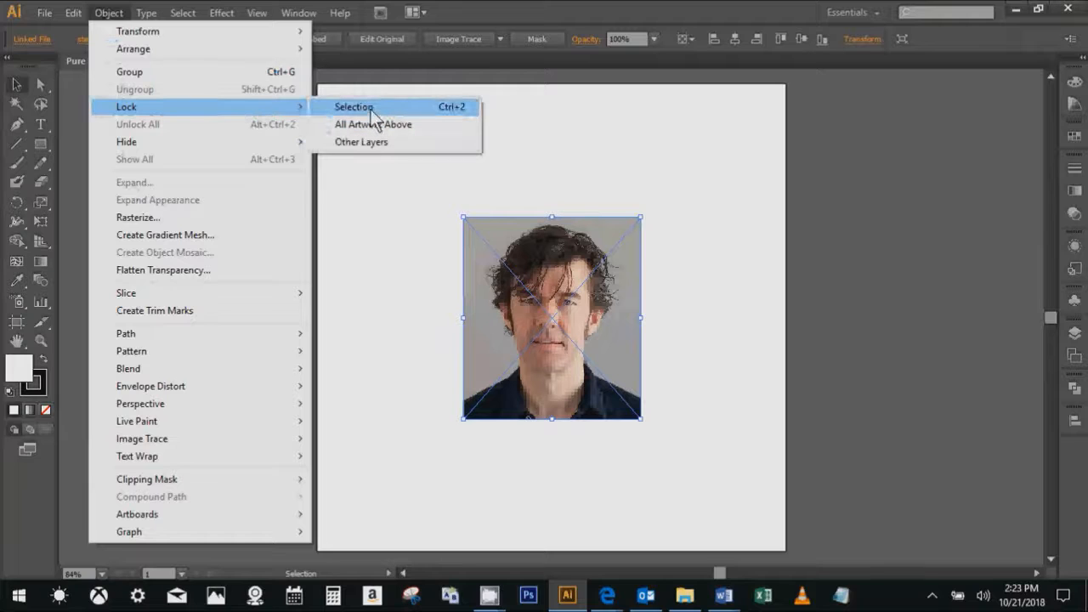
pyautogui.click(371, 110)
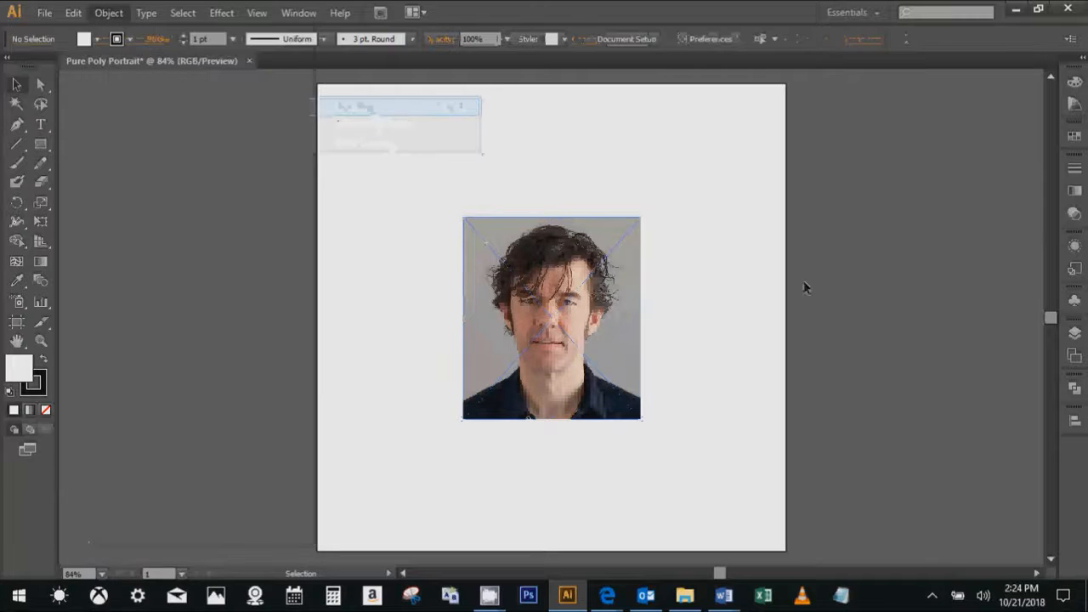
# - Unlock all locked artwork so the portrait image can be selected again
pyautogui.click(1074, 334)
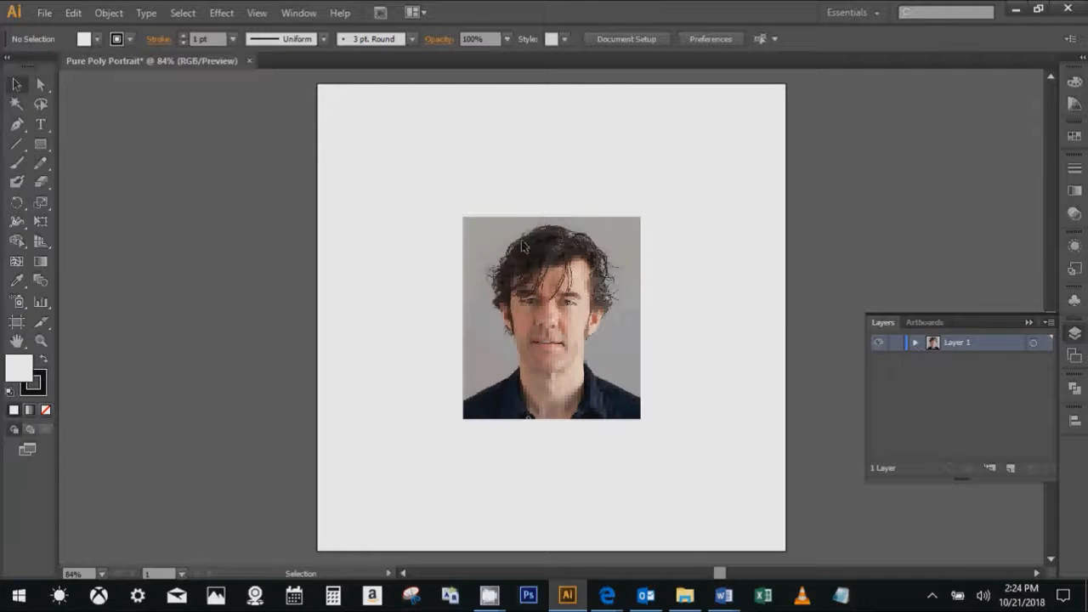
pyautogui.click(109, 12)
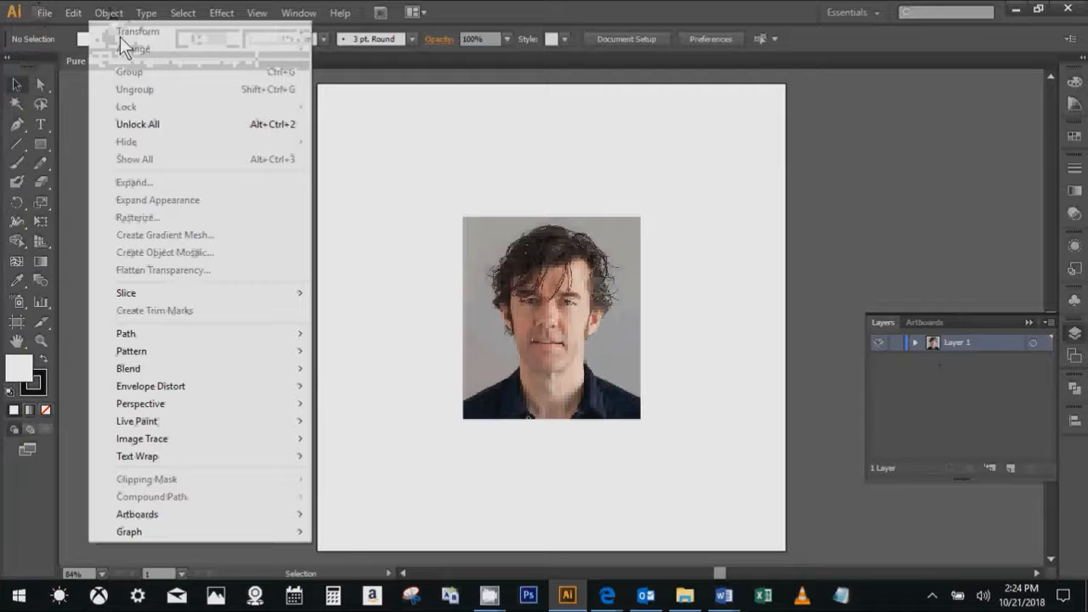
pyautogui.click(131, 124)
# - Rename Layer 1, which holds the portrait image, as photo and lock the layer
pyautogui.click(1074, 333)
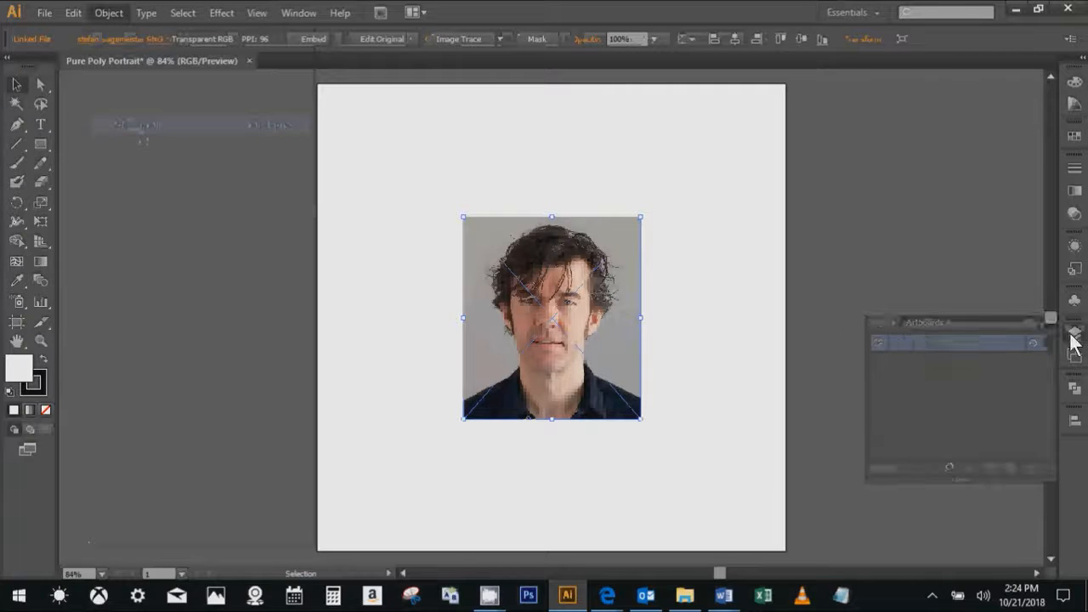
pyautogui.click(1074, 333)
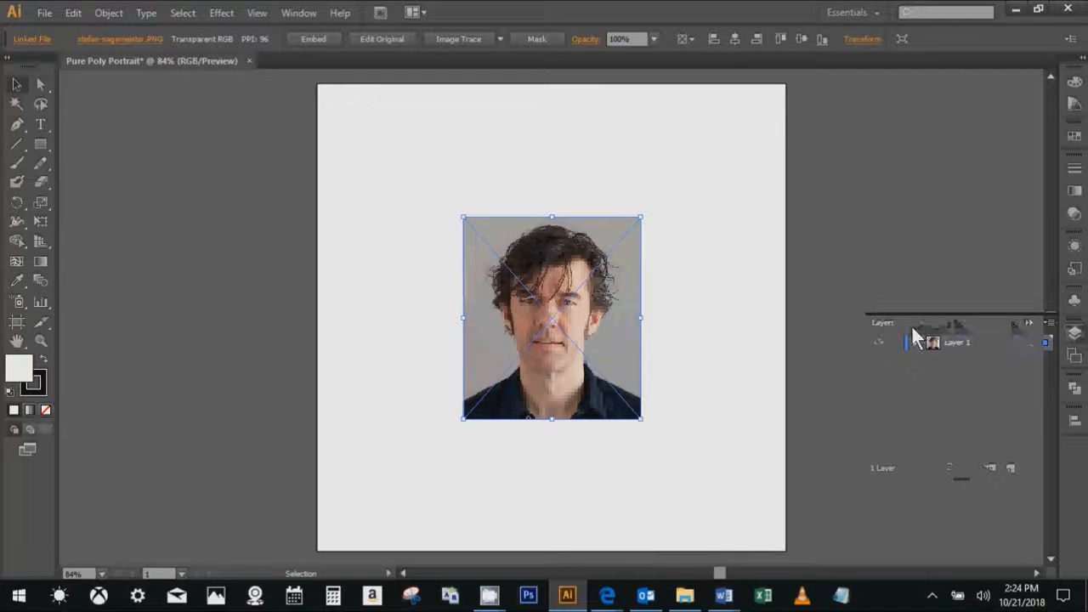
pyautogui.doubleClick(956, 343)
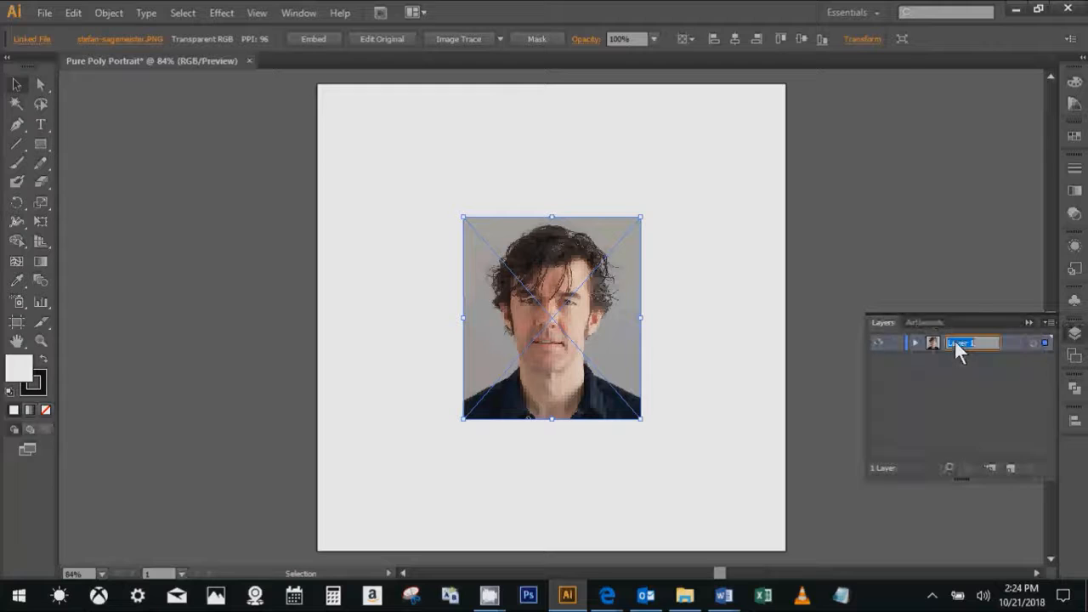
pyautogui.write('photo')
pyautogui.press('Return')
pyautogui.click(895, 343)
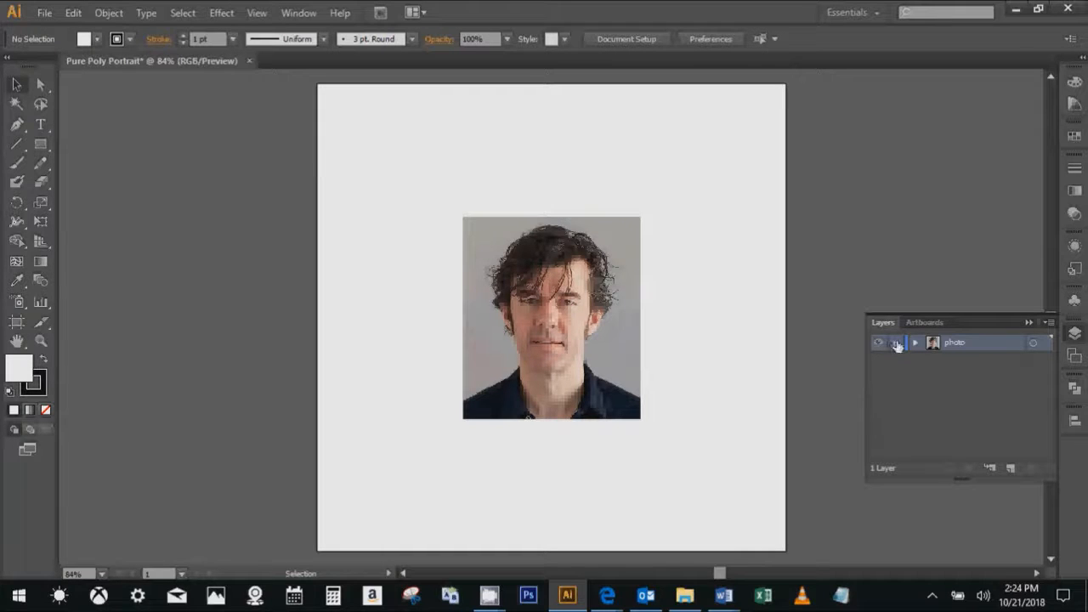
# - Create a new layer above the photo layer and name it vector art
pyautogui.click(1011, 469)
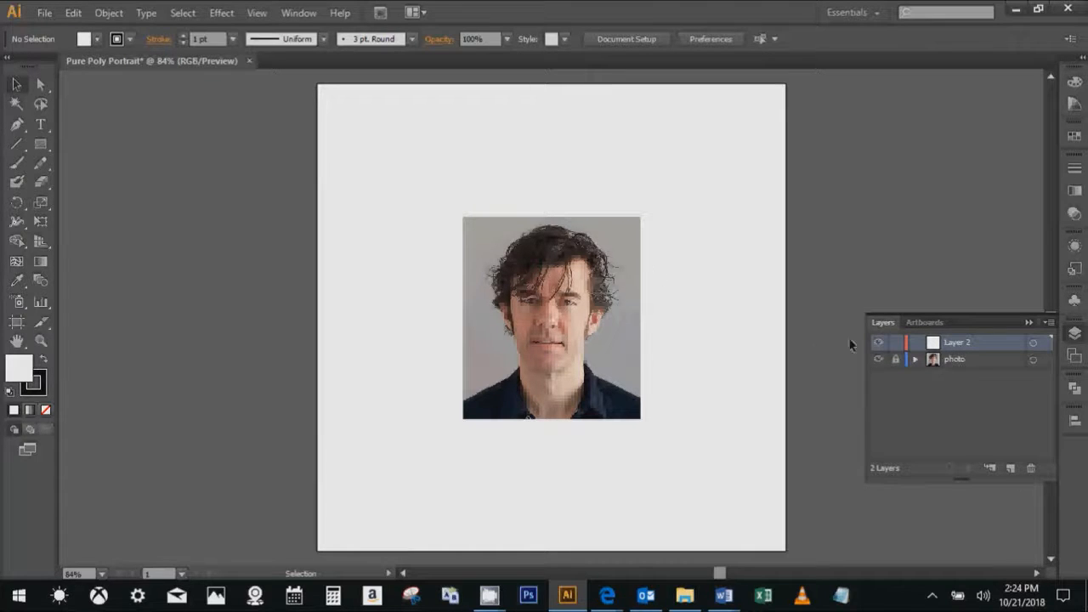
pyautogui.doubleClick(955, 342)
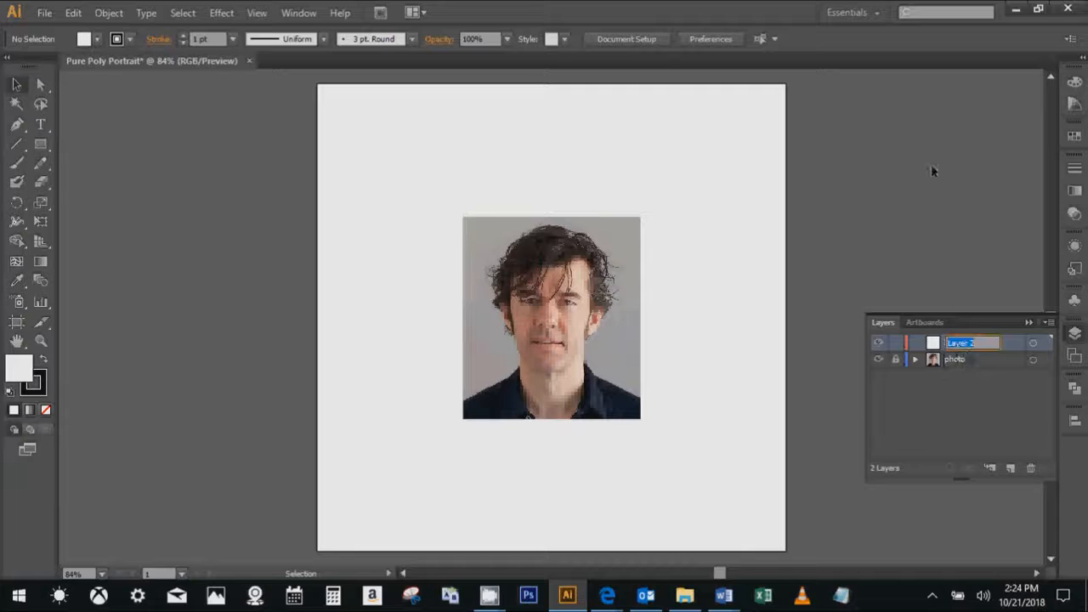
pyautogui.write('Vector art')
pyautogui.press('Return')
# - Unlock the photo layer and select the portrait image on the artboard
pyautogui.click(894, 360)
pyautogui.click(894, 361)
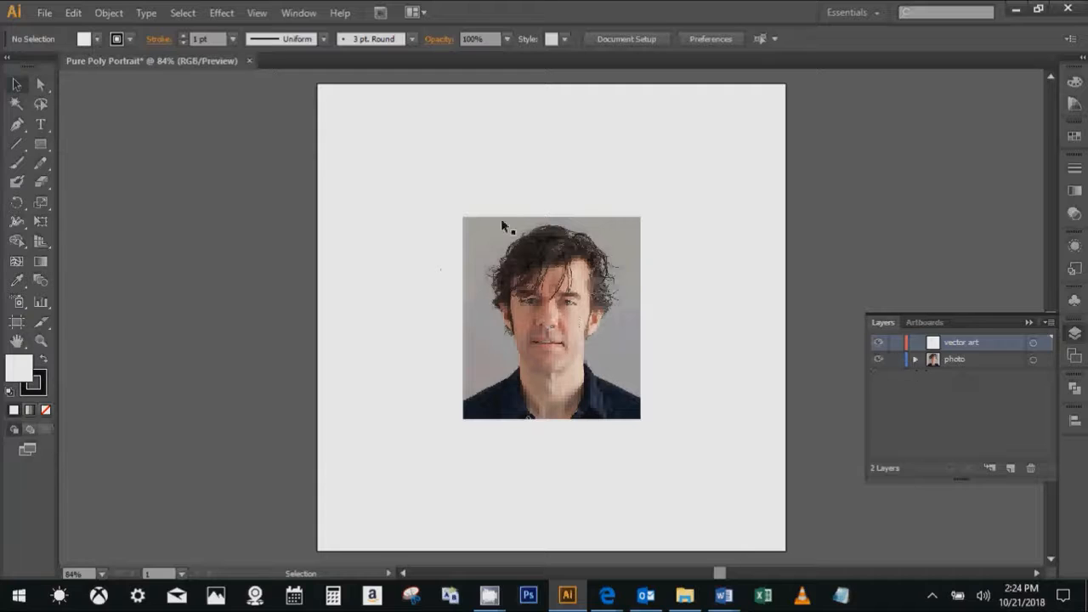
pyautogui.click(580, 266)
pyautogui.hscroll(-2, 570, 280)
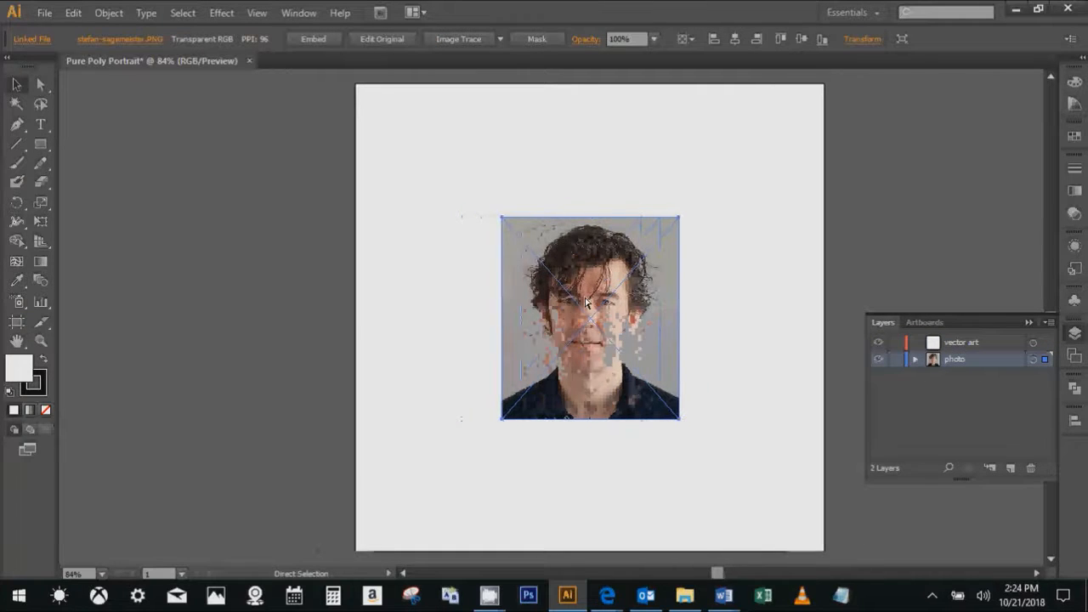
pyautogui.scroll(2, 608, 302)
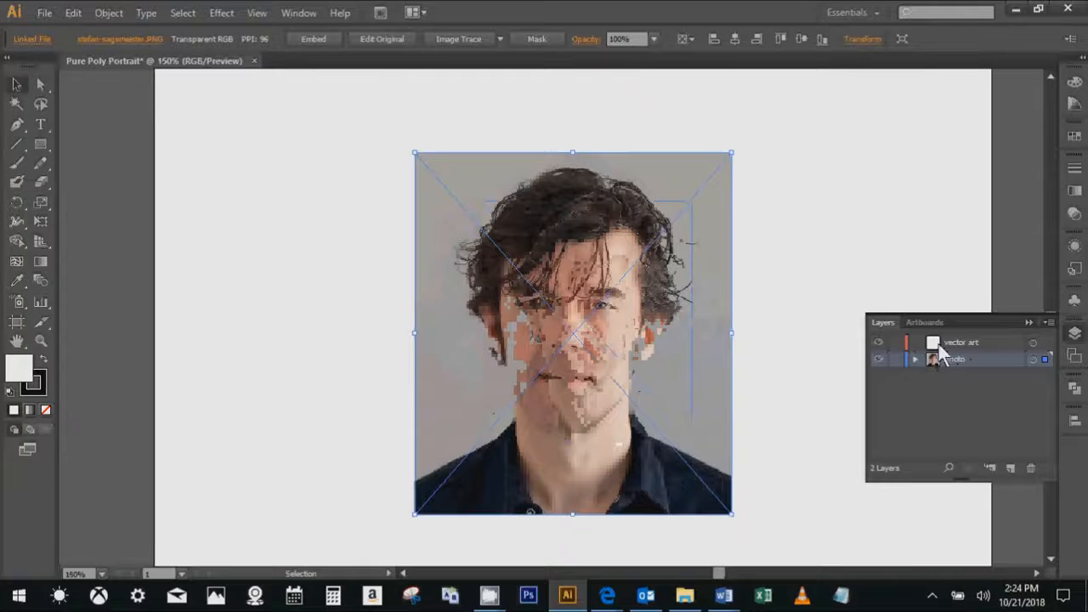
# - Make vector art the active layer and relock the photo layer
pyautogui.click(974, 341)
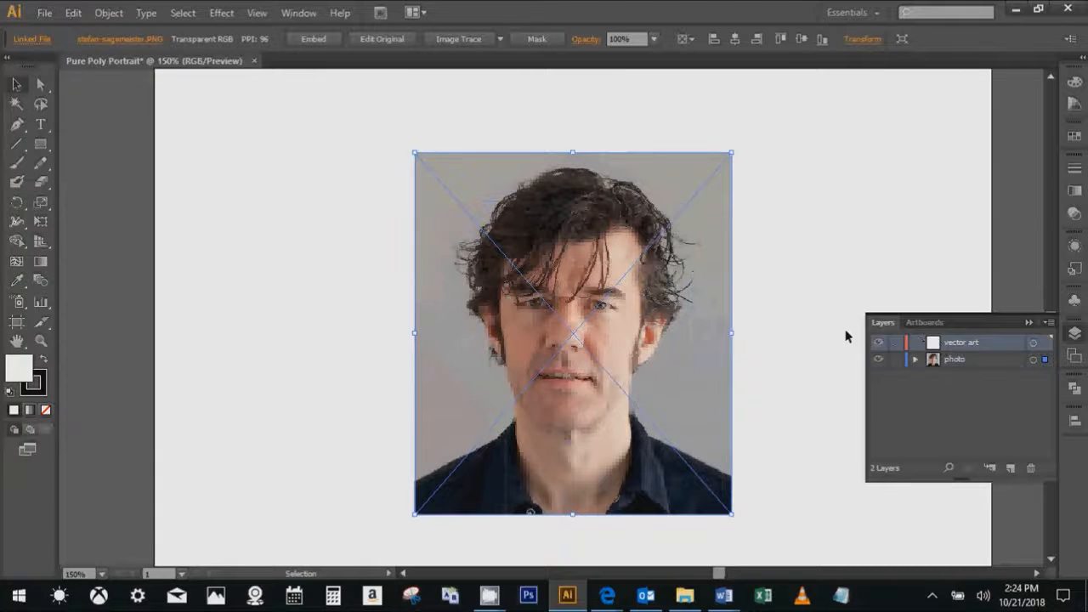
pyautogui.click(894, 360)
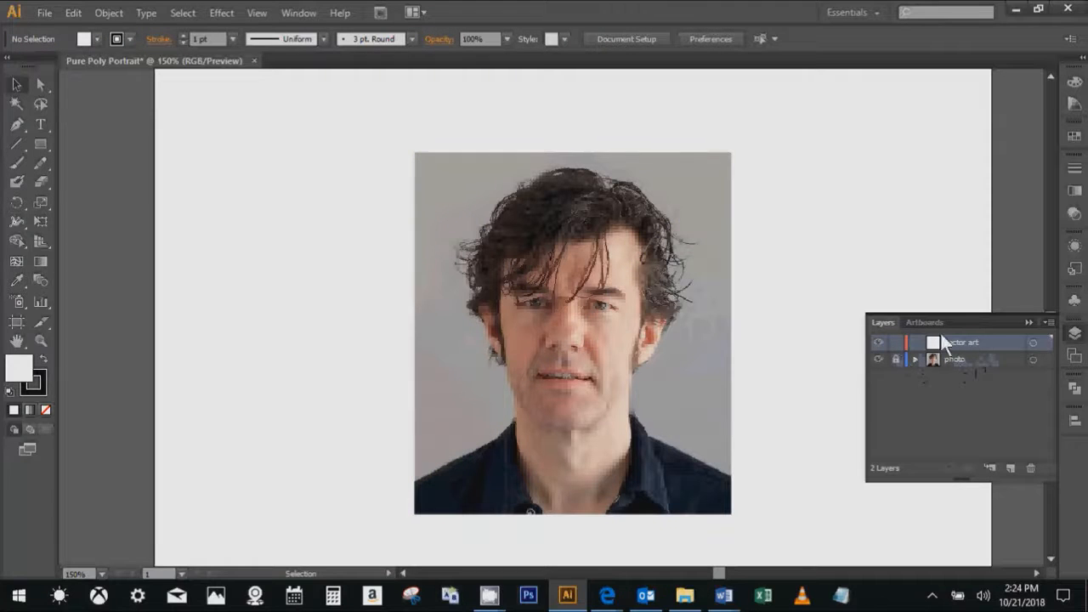
pyautogui.click(1070, 337)
# - Turn Smart Guides on and back off, and check that they are disabled
pyautogui.scroll(2, 487, 233)
pyautogui.scroll(-1, 593, 268)
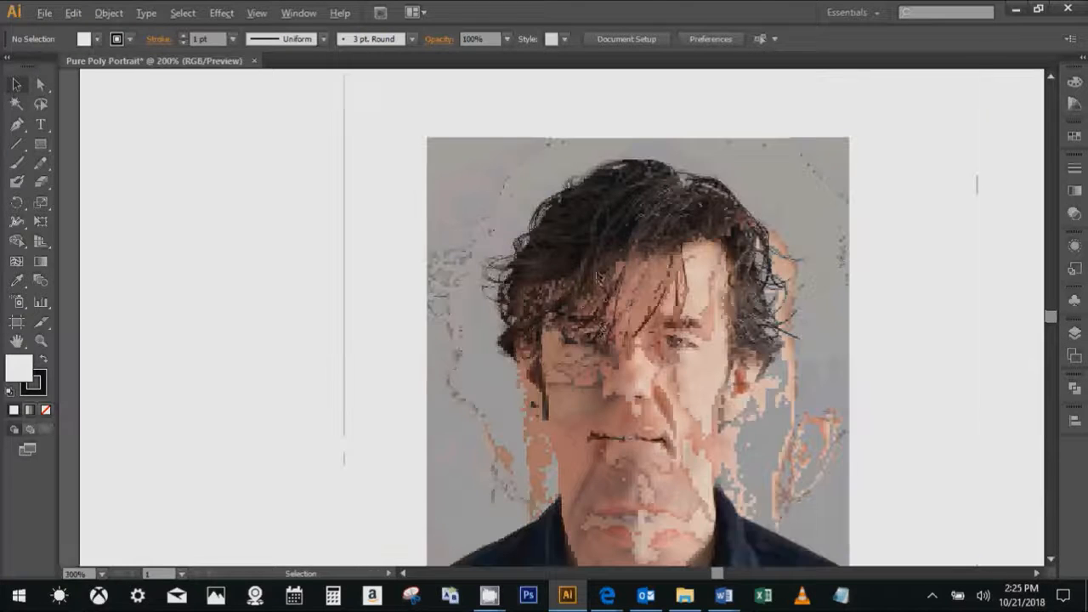
pyautogui.scroll(1, 526, 340)
pyautogui.moveTo(634, 258); pyautogui.dragTo(434, 235)
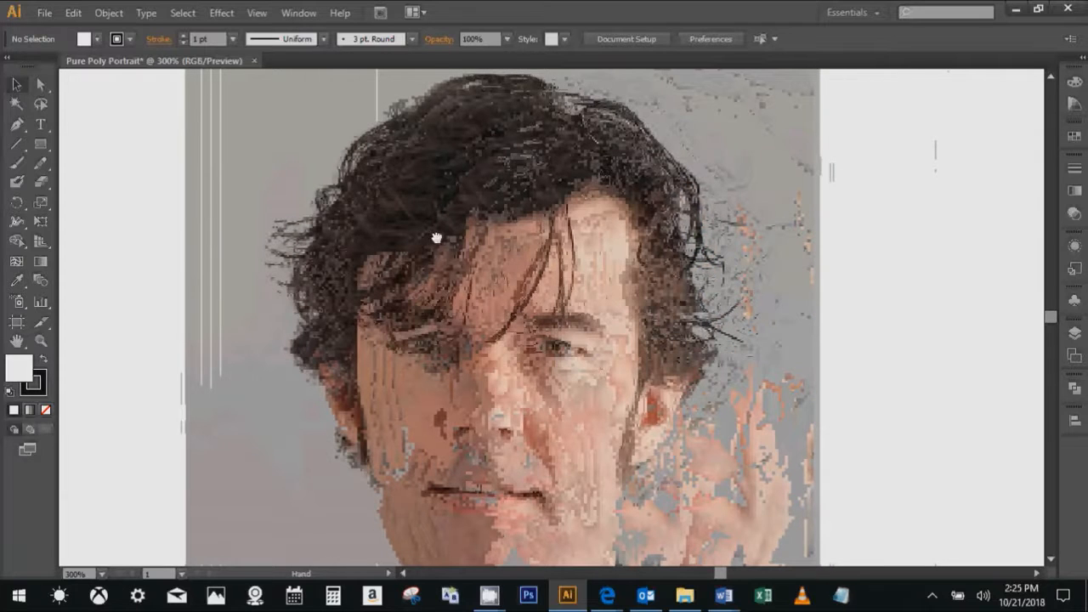
pyautogui.click(255, 13)
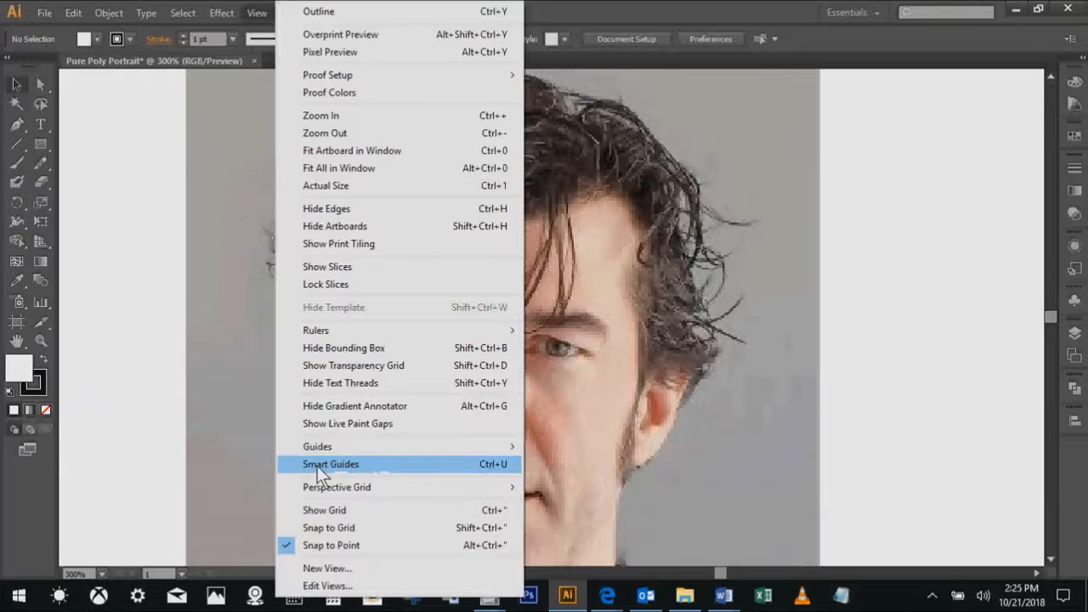
pyautogui.click(317, 466)
pyautogui.click(261, 12)
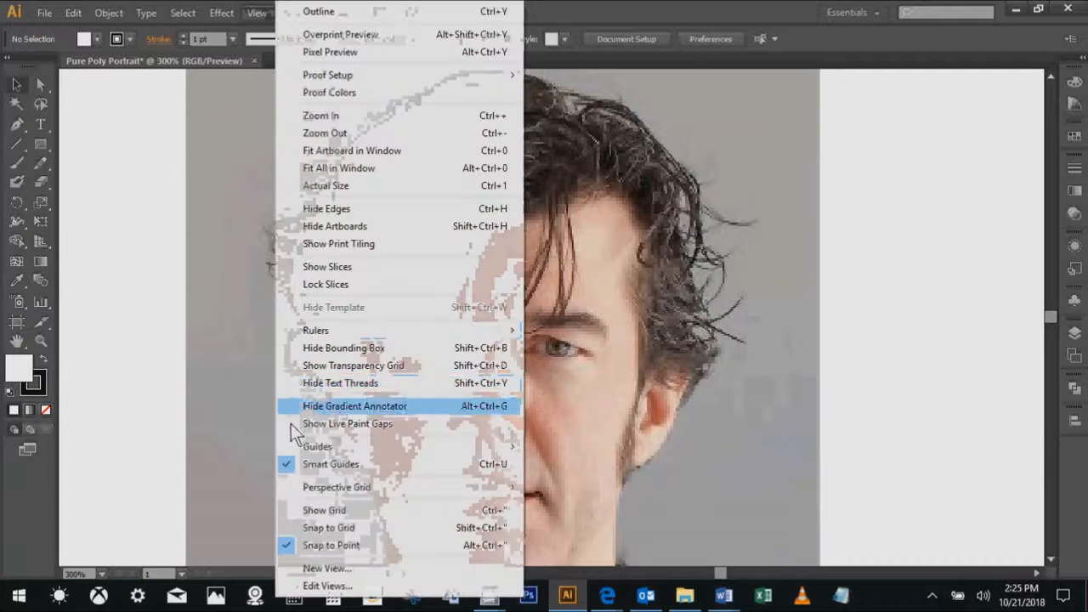
pyautogui.click(330, 465)
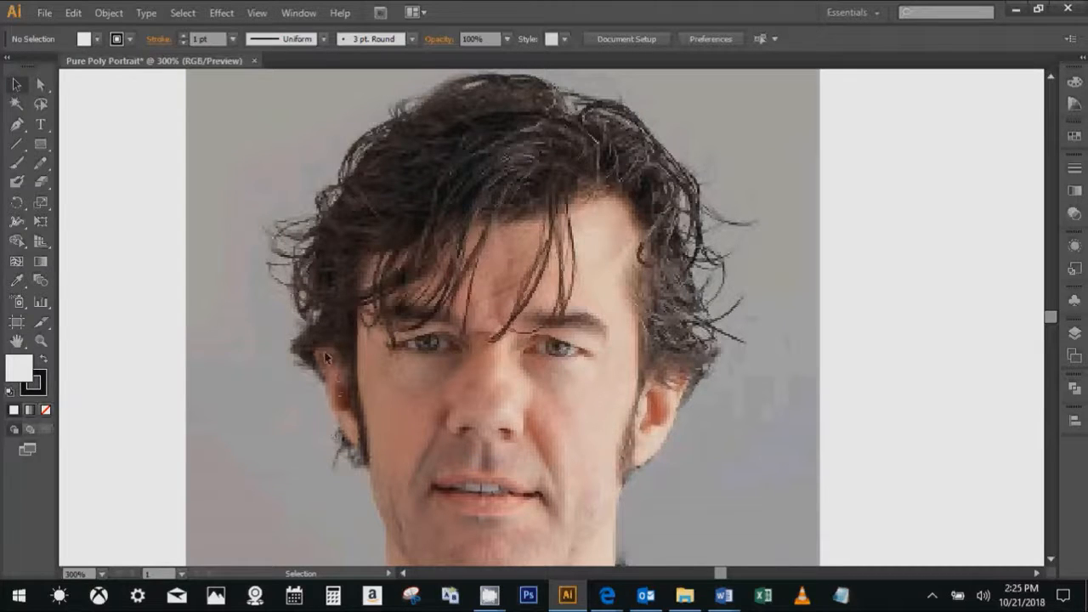
pyautogui.click(250, 14)
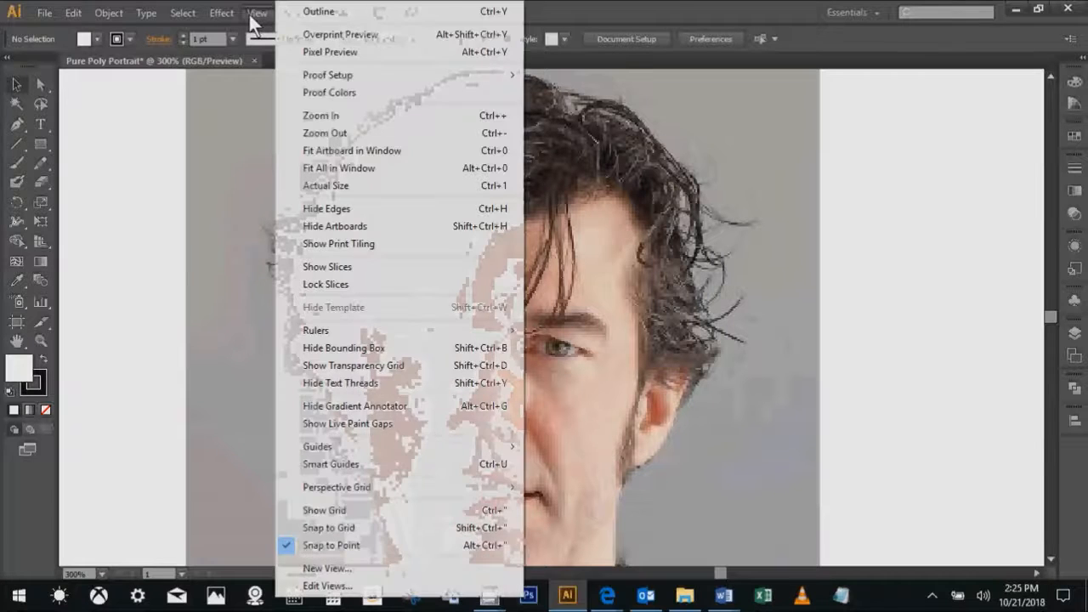
pyautogui.click(672, 2)
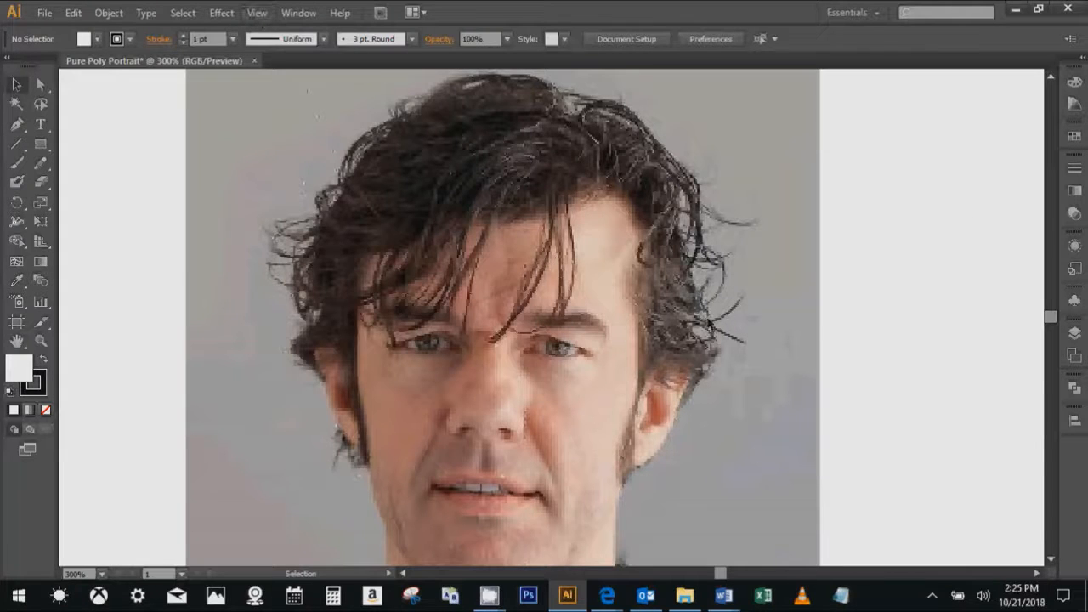
# - Set the stroke to None and pick a green from the color spectrum as the fill
pyautogui.press('space')
pyautogui.moveTo(711, 323); pyautogui.dragTo(769, 325)
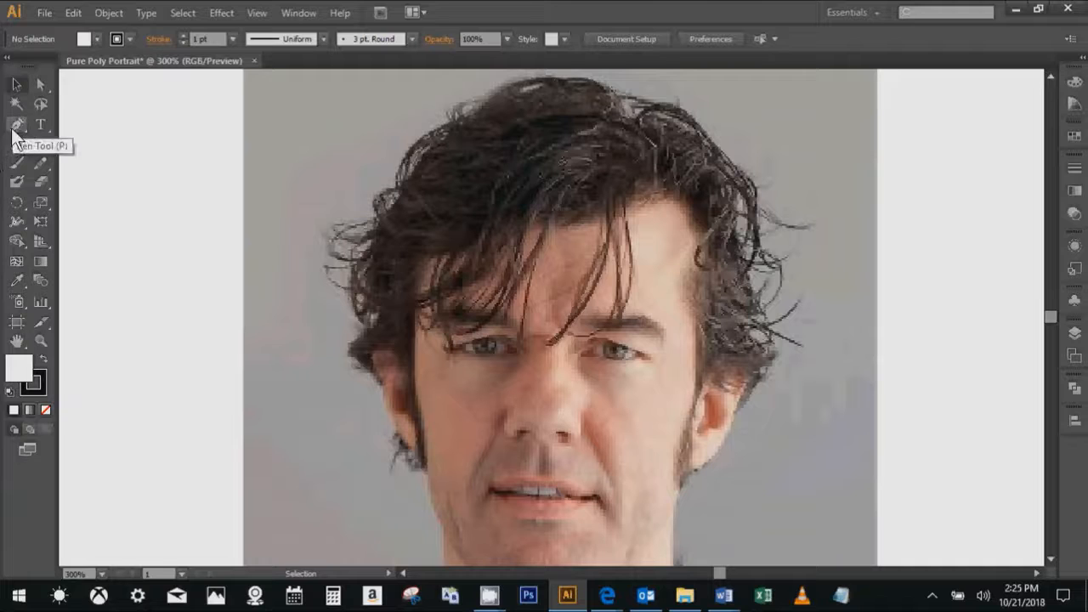
pyautogui.click(35, 374)
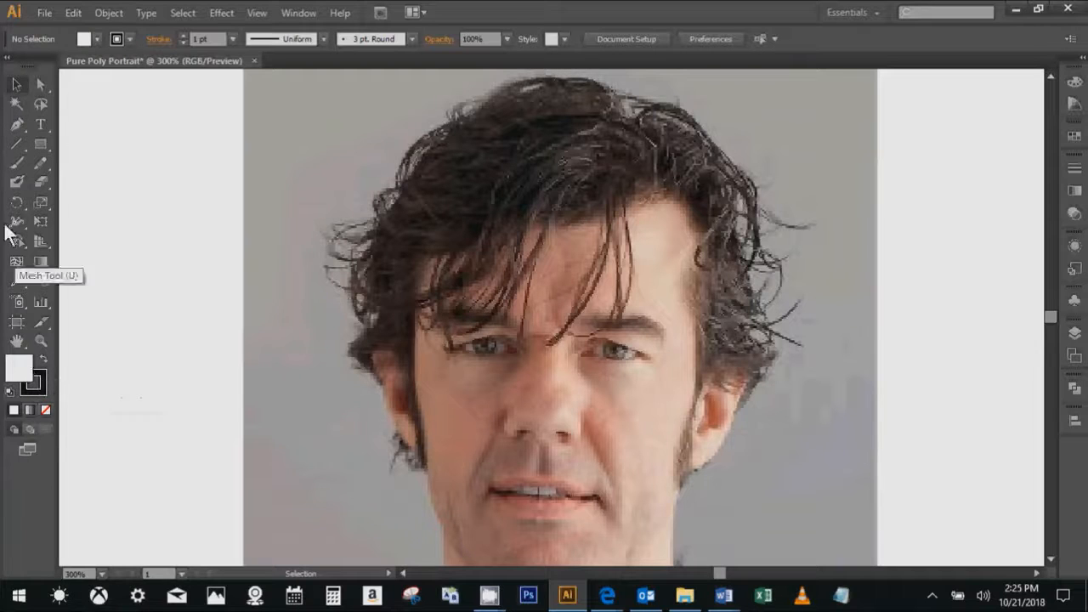
pyautogui.click(38, 375)
pyautogui.click(46, 410)
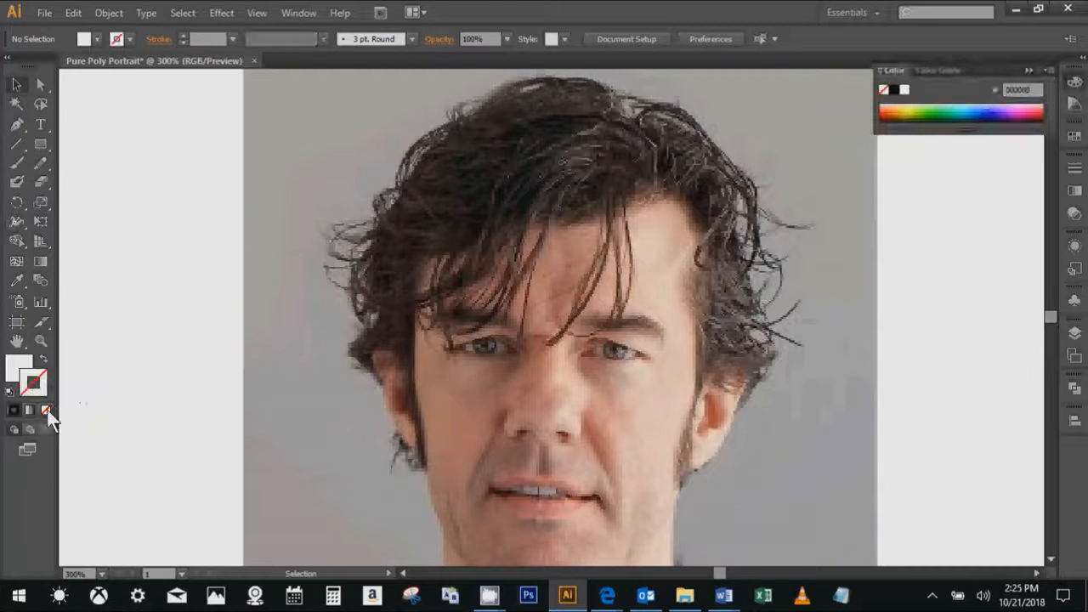
pyautogui.click(25, 371)
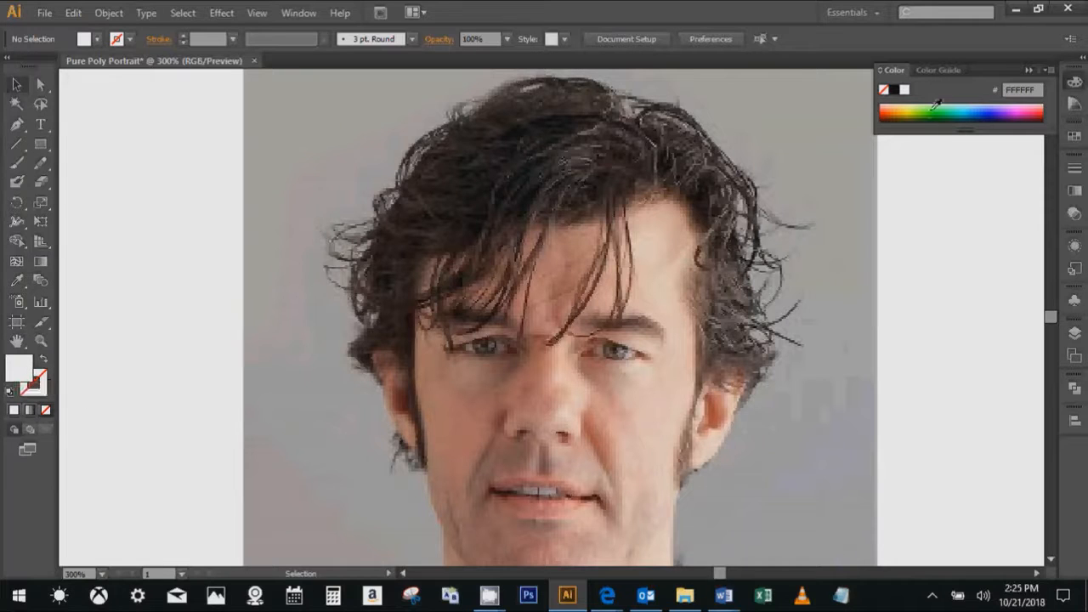
pyautogui.moveTo(938, 102)
pyautogui.mouseDown()
pyautogui.moveTo(968, 106)
pyautogui.moveTo(948, 103)
pyautogui.mouseUp()
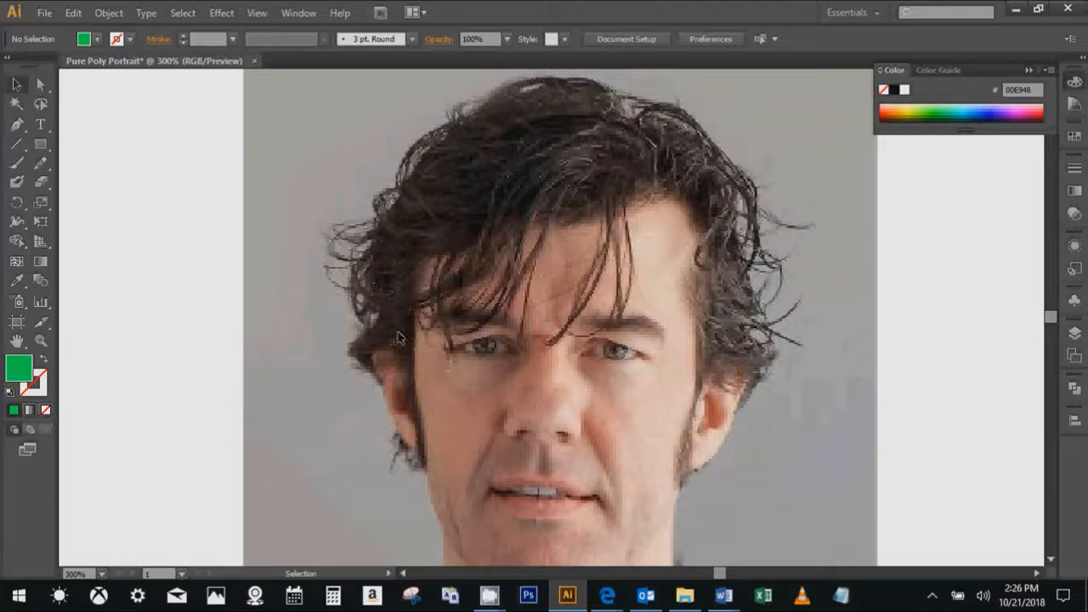
# - Draw a triangle with the Pen tool over the hair above the ear on the left side of the portrait
pyautogui.scroll(1, 370, 364)
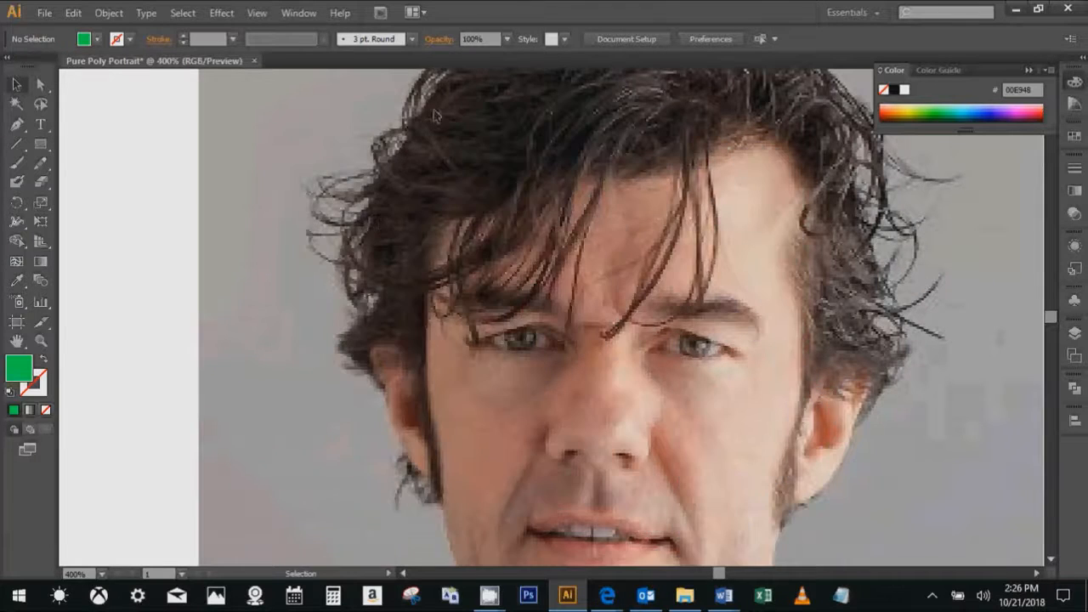
pyautogui.press('space')
pyautogui.moveTo(687, 148); pyautogui.dragTo(666, 245)
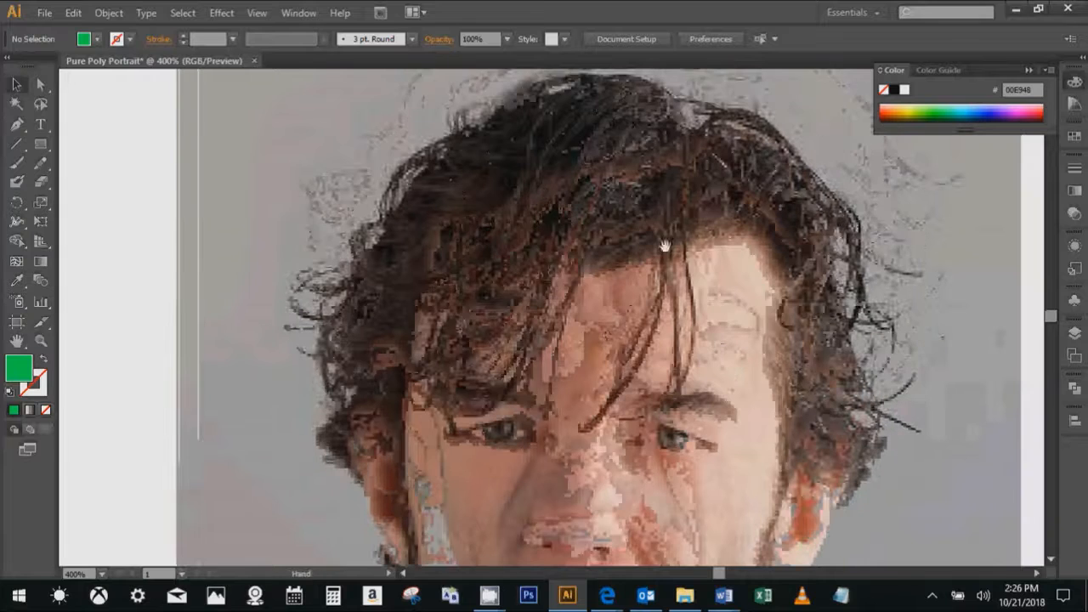
pyautogui.moveTo(391, 321); pyautogui.dragTo(399, 278)
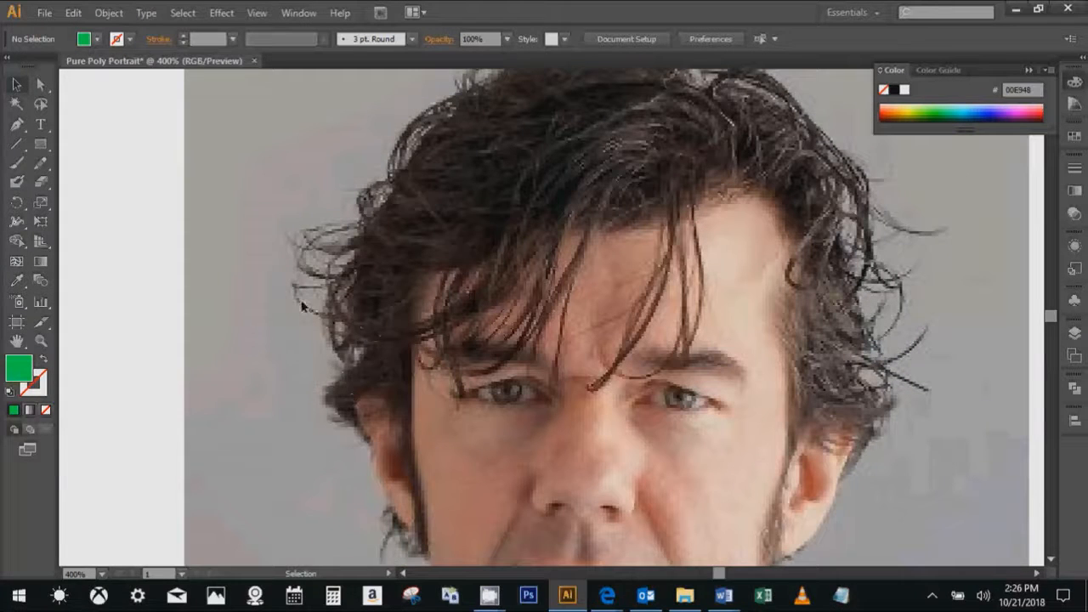
pyautogui.press('p')
pyautogui.click(20, 123)
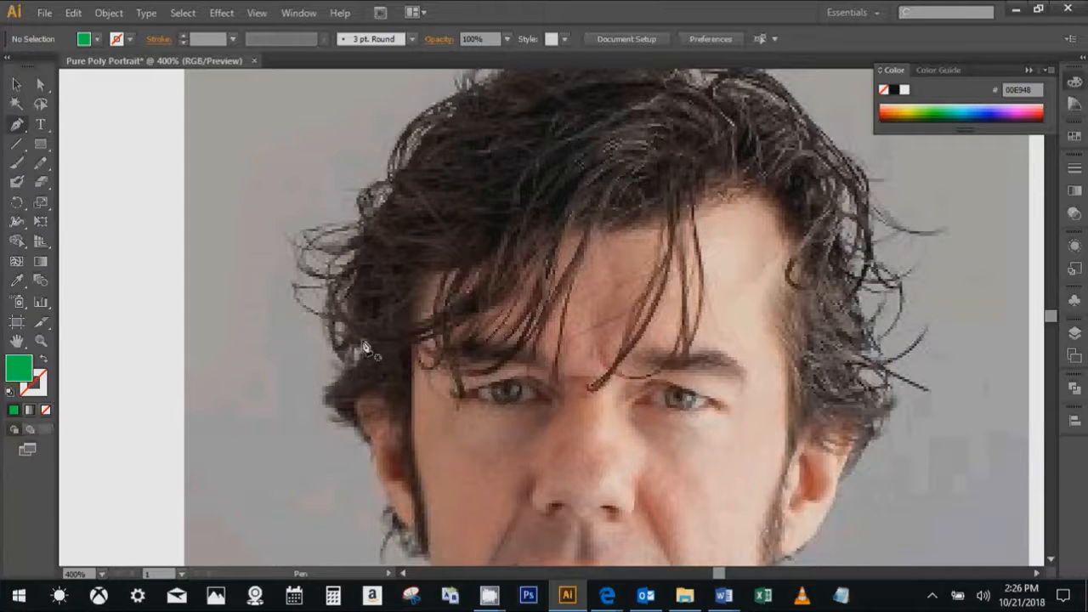
pyautogui.click(339, 415)
pyautogui.click(414, 385)
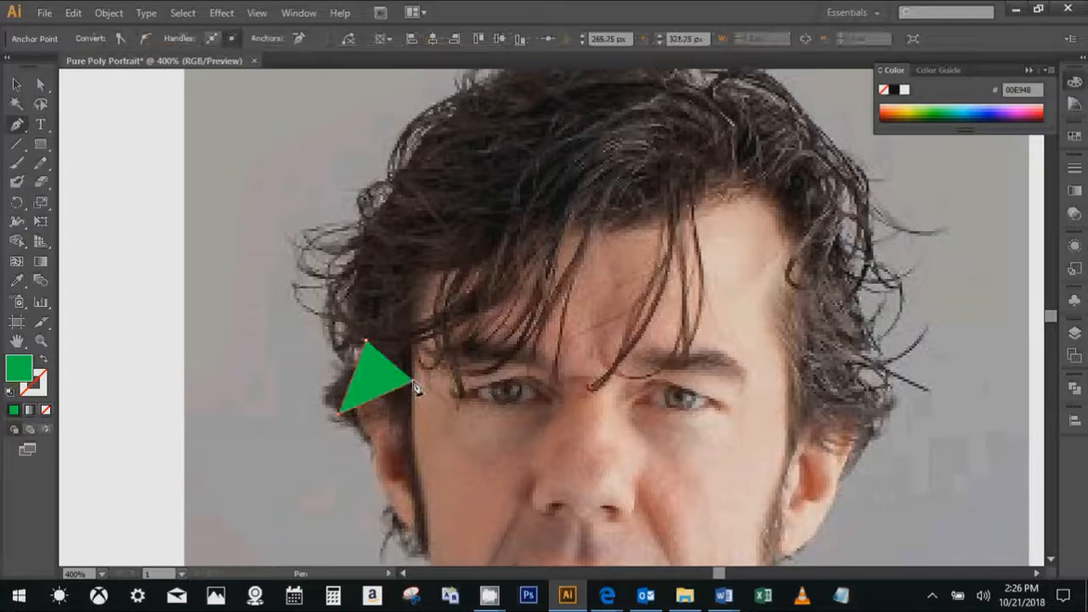
pyautogui.click(367, 344)
# - Draw a second triangle over the hair just above the first one, leaving a narrow gap between them
pyautogui.click(406, 278)
pyautogui.click(347, 316)
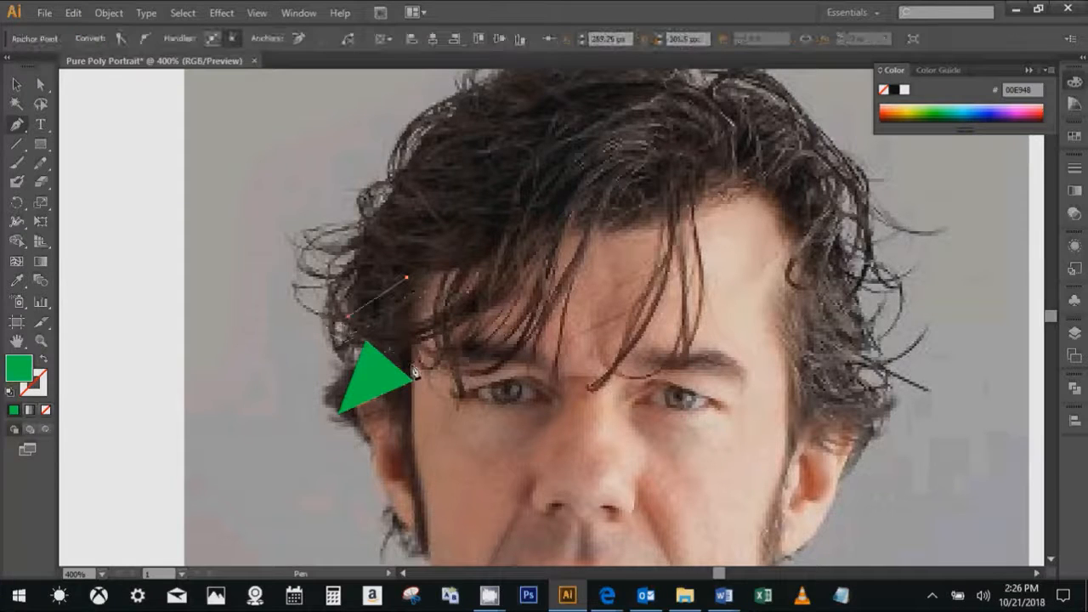
pyautogui.click(414, 371)
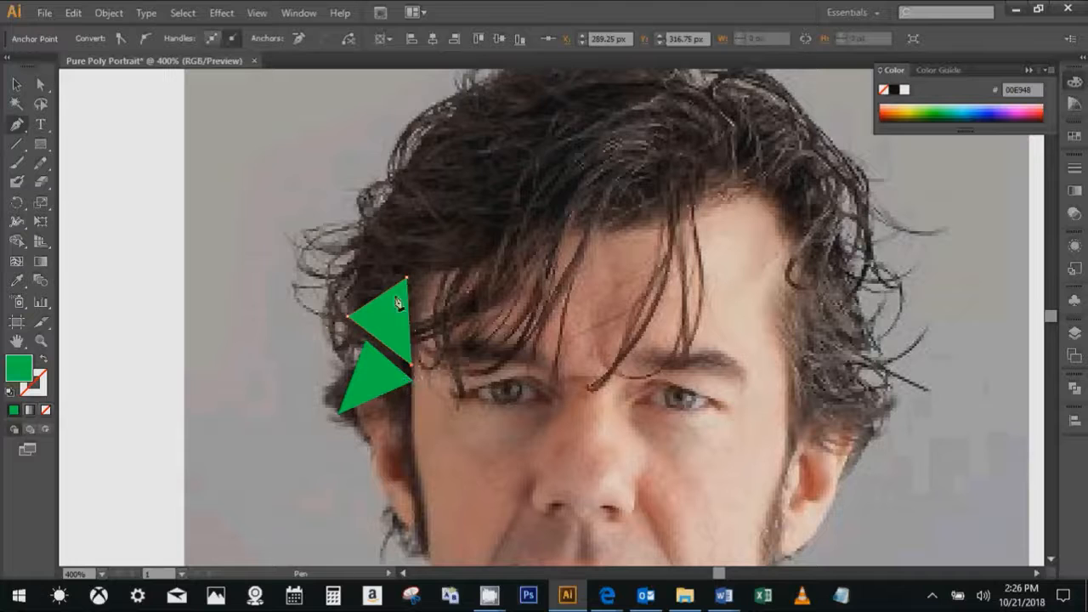
# - Draw a third triangle with the Pen tool on the left side of the hair, directly above the second one, leaving a narrow gap
pyautogui.scroll(1, 385, 324)
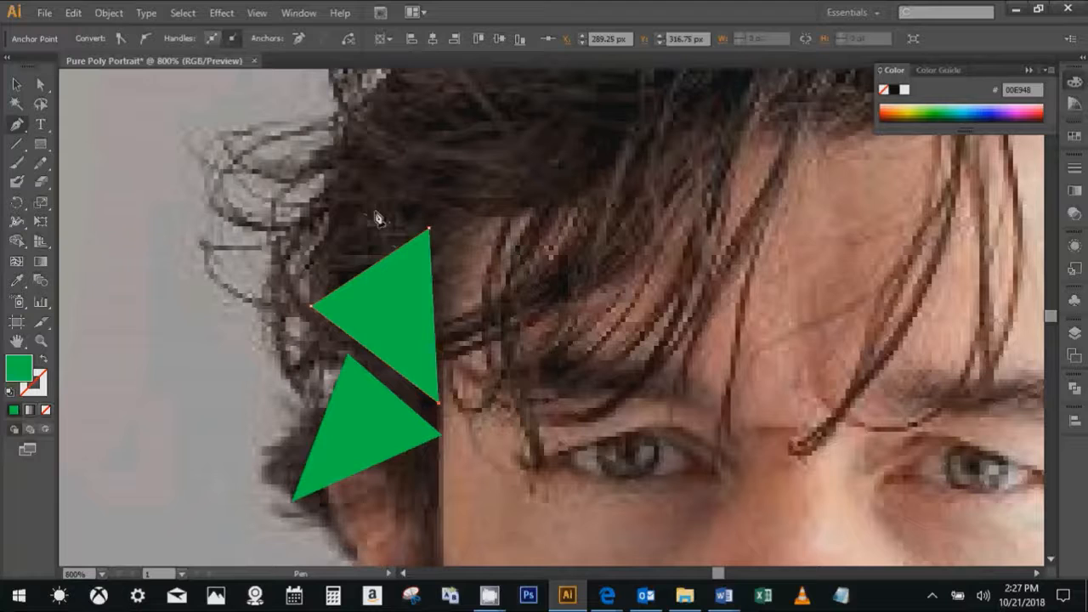
pyautogui.click(313, 308)
pyautogui.scroll(-1, 387, 358)
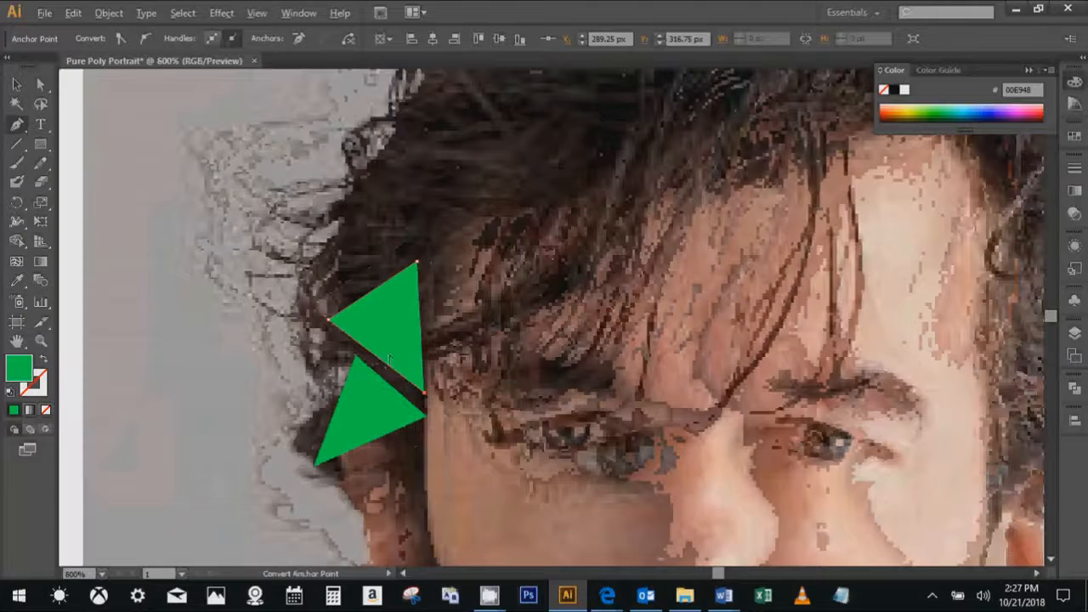
pyautogui.scroll(-1, 423, 273)
pyautogui.scroll(1, 391, 281)
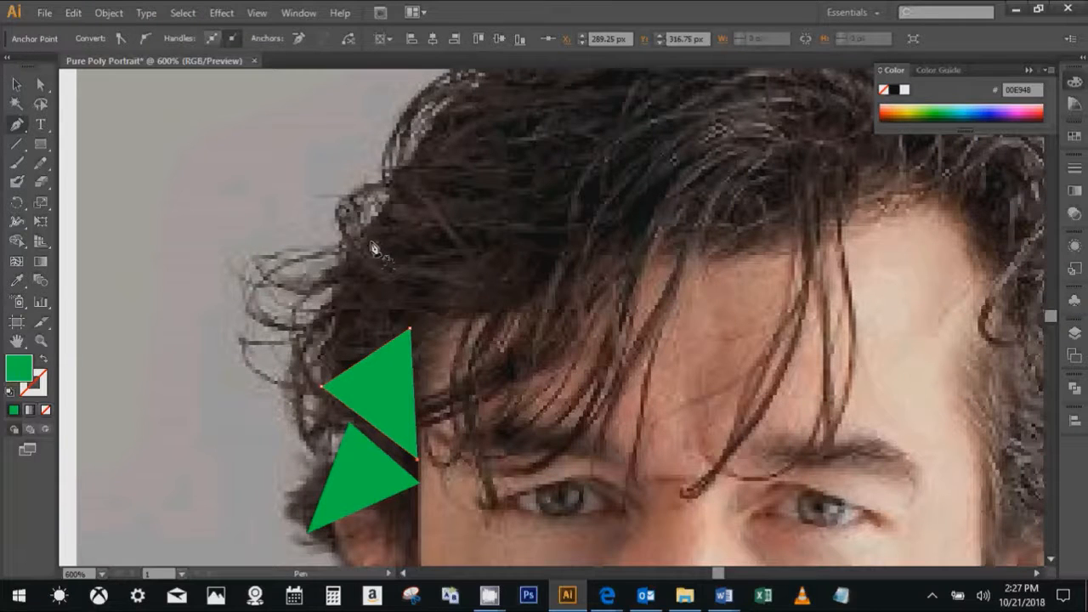
pyautogui.click(364, 227)
pyautogui.click(321, 361)
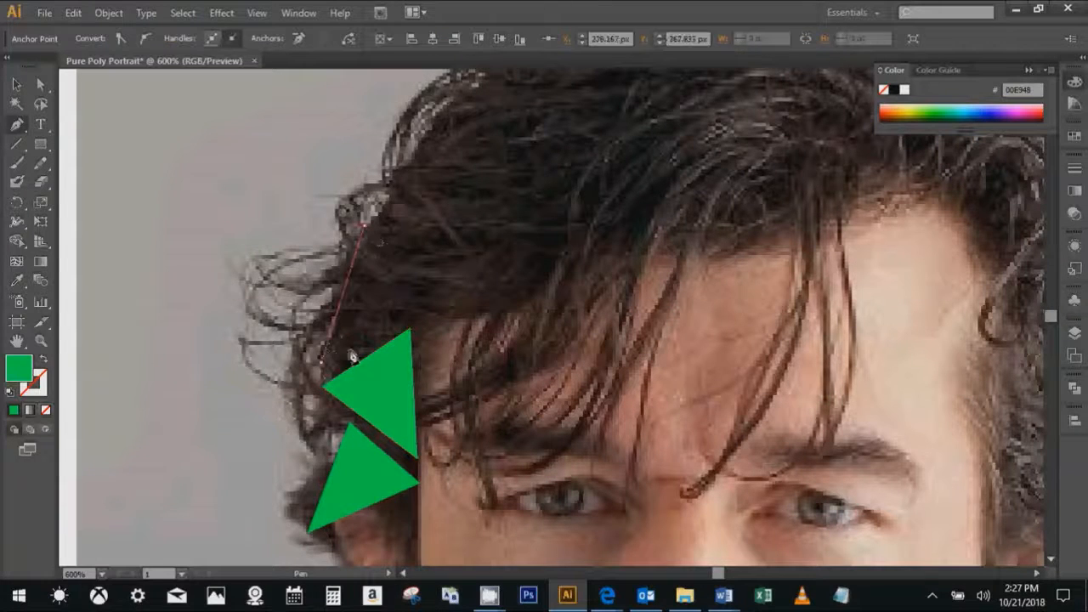
pyautogui.click(420, 319)
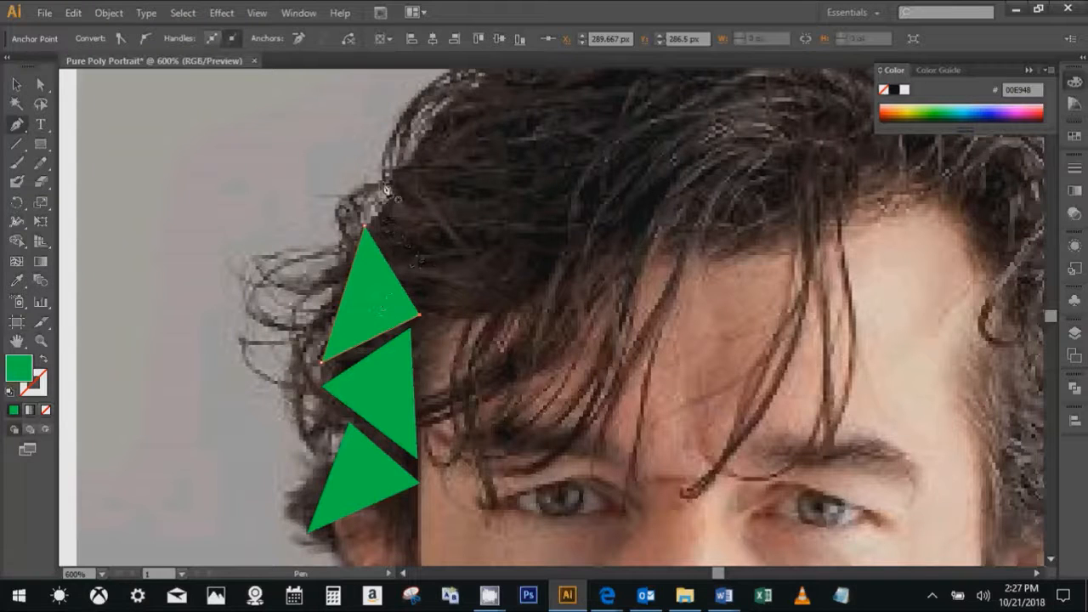
# - Draw two more Pen tool triangles on the left side, one reaching inward along the fringe and one above it at the hair's outline
pyautogui.click(366, 226)
pyautogui.click(430, 312)
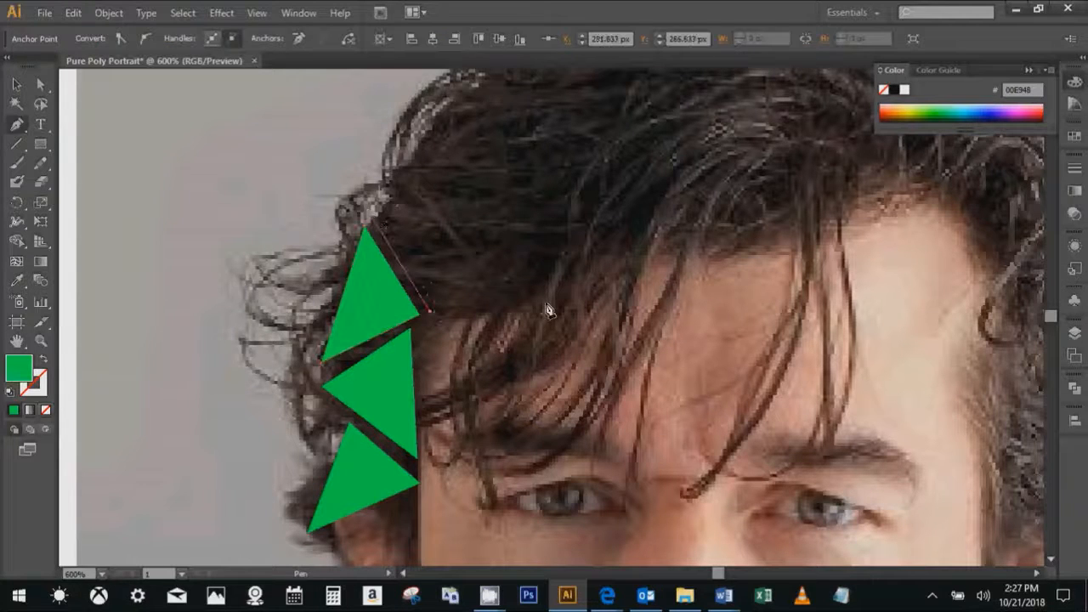
pyautogui.click(528, 301)
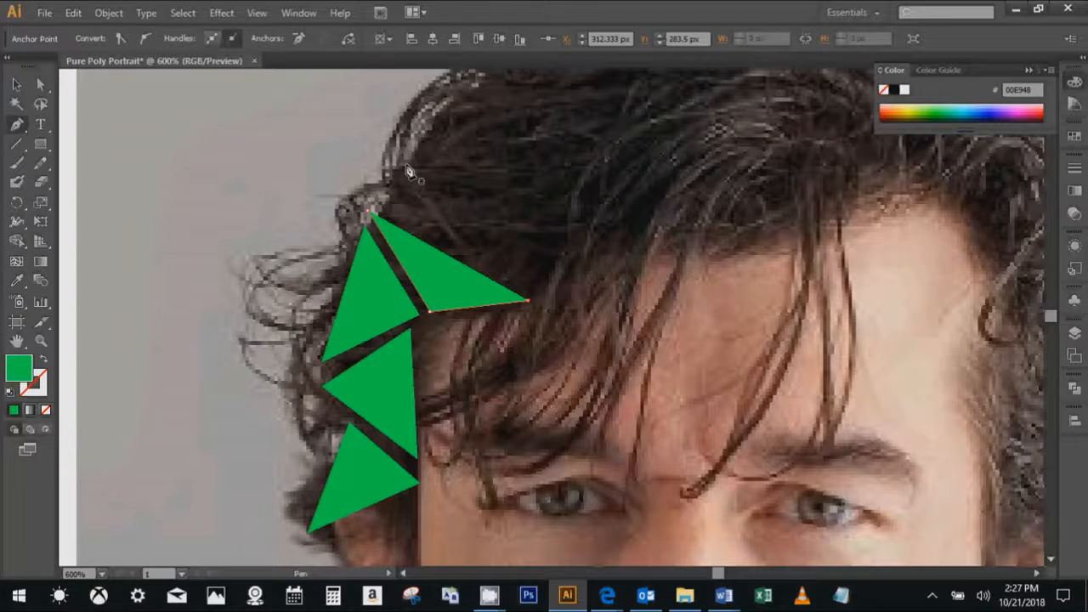
pyautogui.moveTo(544, 214); pyautogui.dragTo(438, 256)
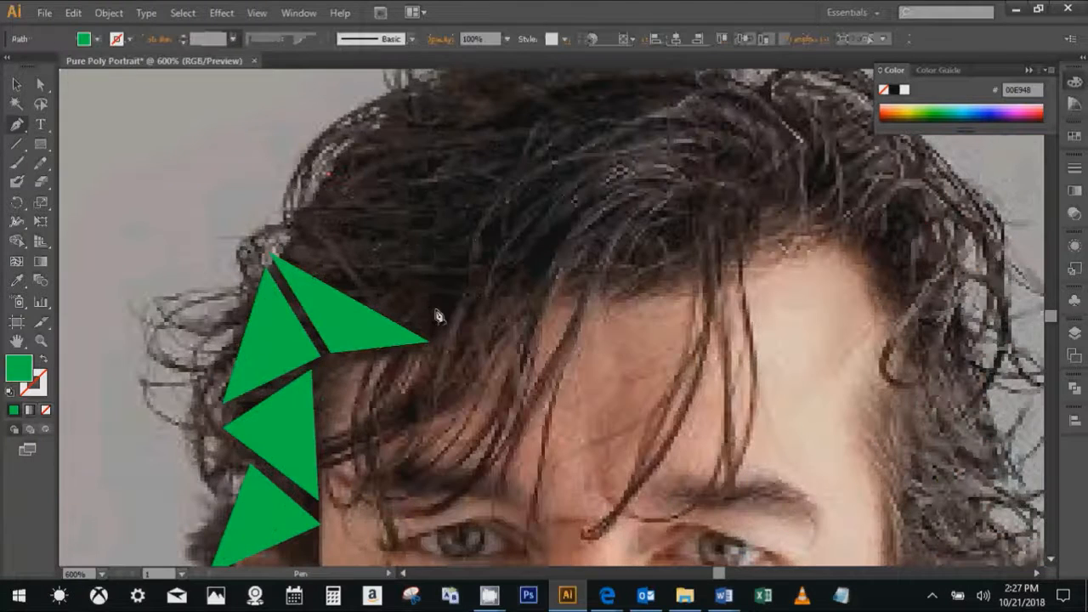
pyautogui.click(434, 333)
pyautogui.click(281, 251)
pyautogui.click(328, 176)
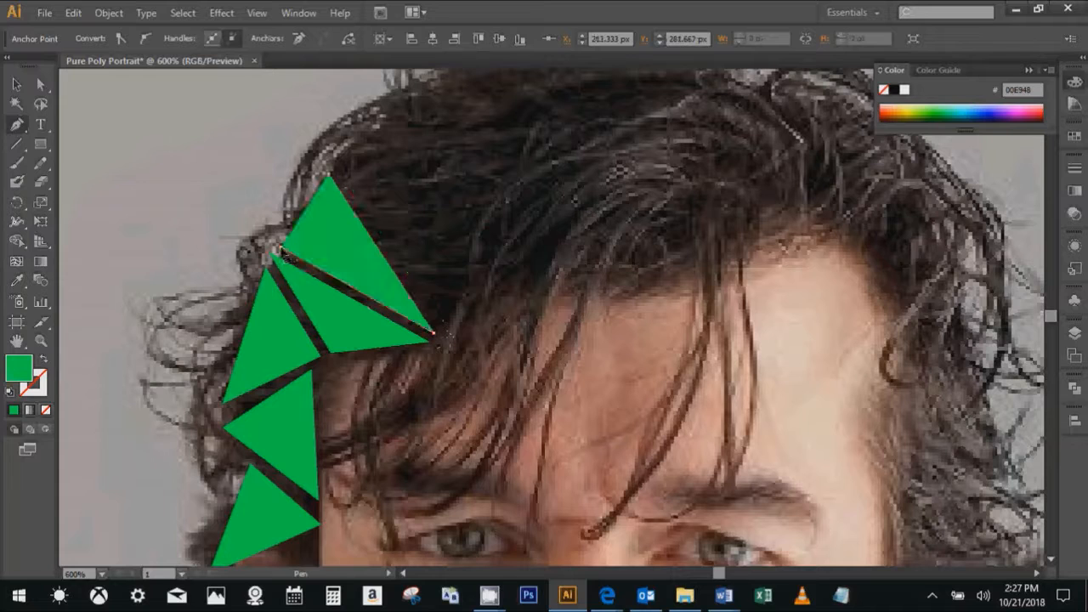
# - Undo the misplaced anchor point, and draw a triangle beside the latest one, reaching inward toward the forehead hairline
pyautogui.click(407, 99)
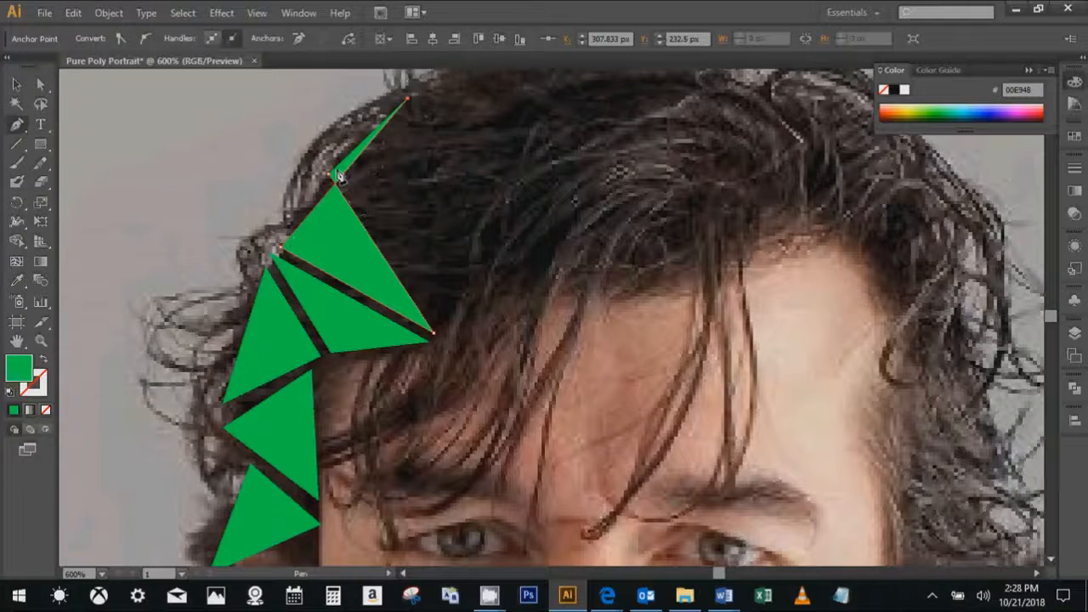
pyautogui.hotkey('ctrl', 'z')
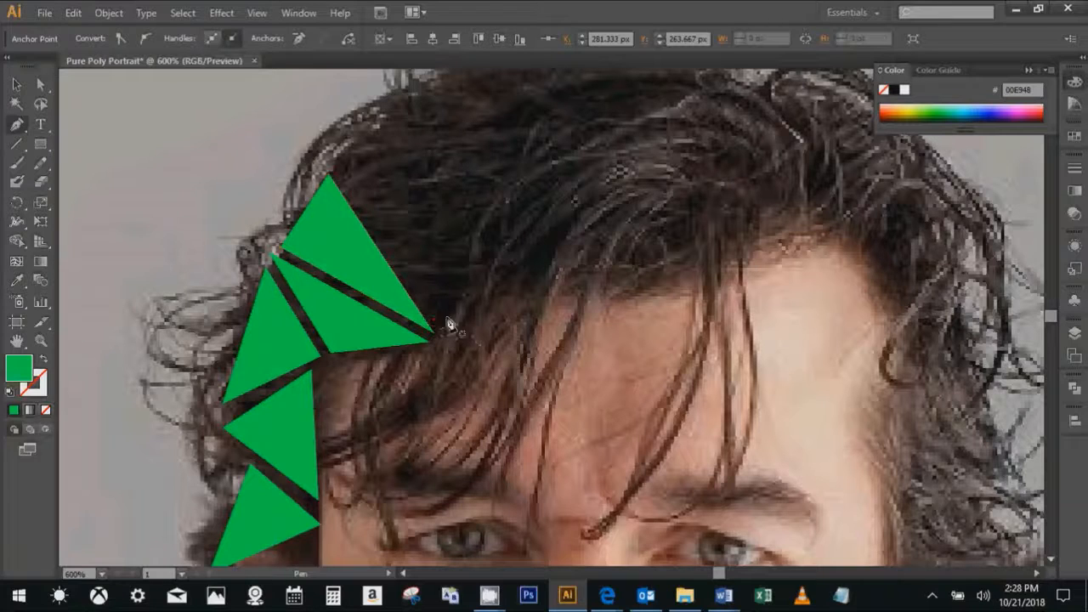
pyautogui.moveTo(438, 321); pyautogui.dragTo(523, 265)
pyautogui.click(337, 172)
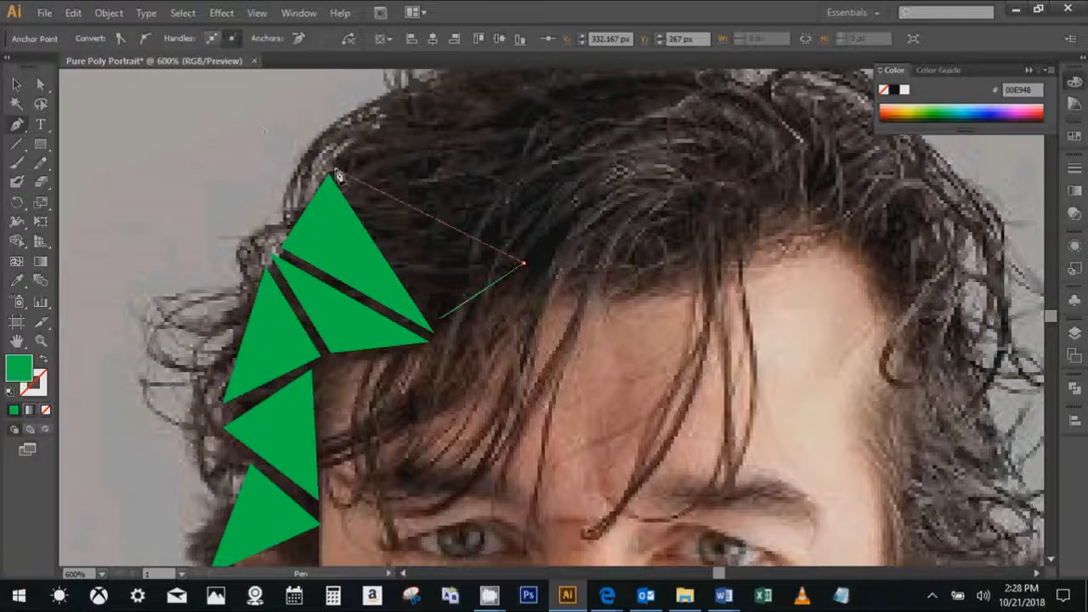
# - Draw a triangle above the latest one, following the upper-left outline of the hair and narrowing to a tip at the hairline
pyautogui.keyDown('alt'); pyautogui.scroll(-1, 454, 216); pyautogui.keyUp('alt')
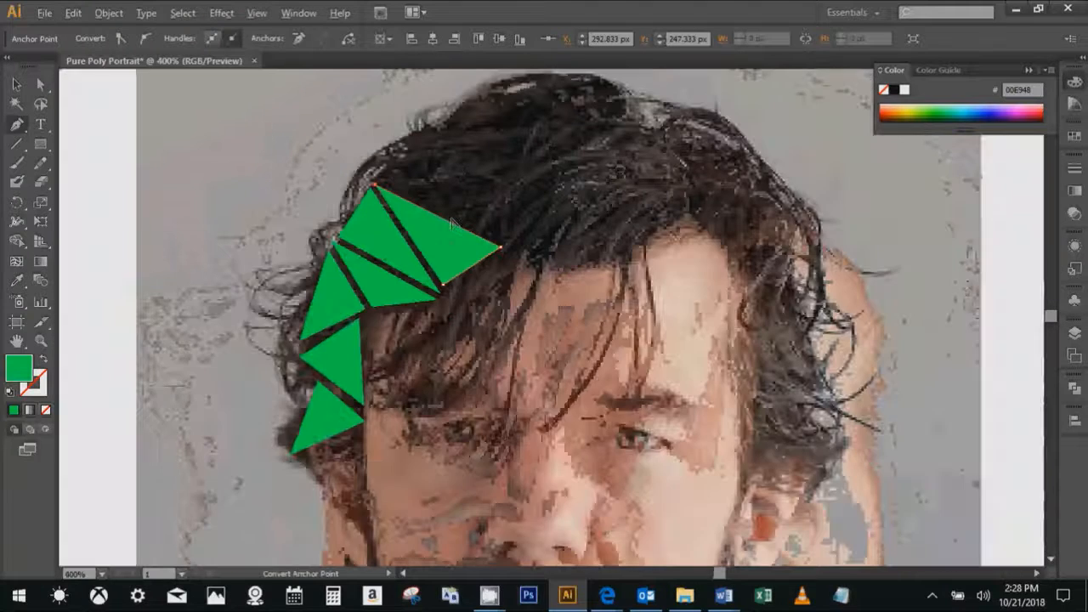
pyautogui.keyDown('alt'); pyautogui.scroll(-1, 396, 221); pyautogui.keyUp('alt')
pyautogui.keyDown('alt'); pyautogui.scroll(1, 408, 225); pyautogui.keyUp('alt')
pyautogui.moveTo(381, 153); pyautogui.dragTo(395, 252)
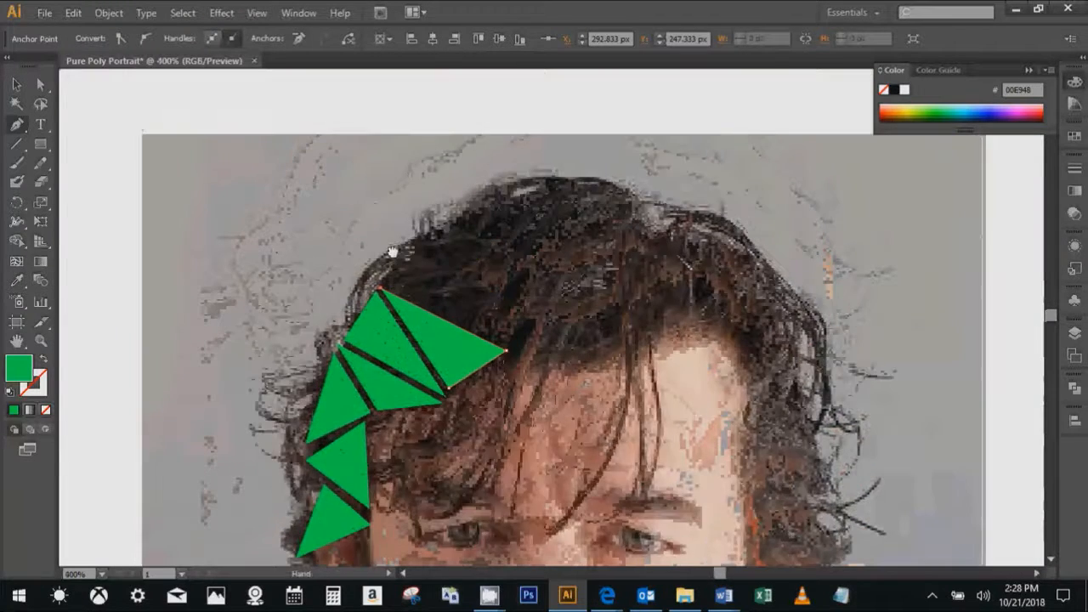
pyautogui.keyDown('alt'); pyautogui.scroll(1, 449, 261); pyautogui.keyUp('alt')
pyautogui.click(425, 227)
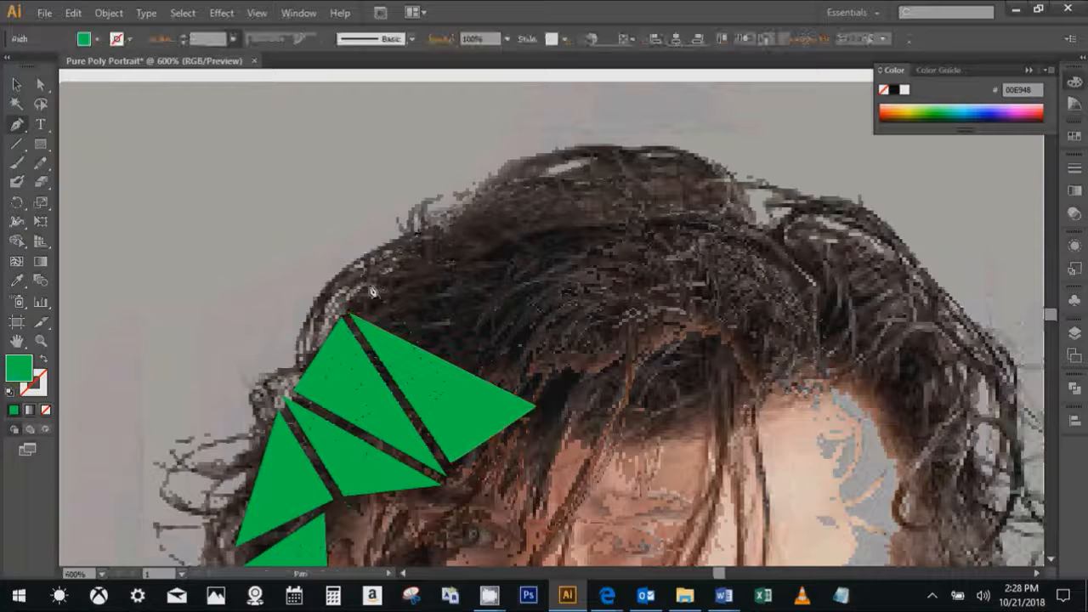
pyautogui.click(541, 401)
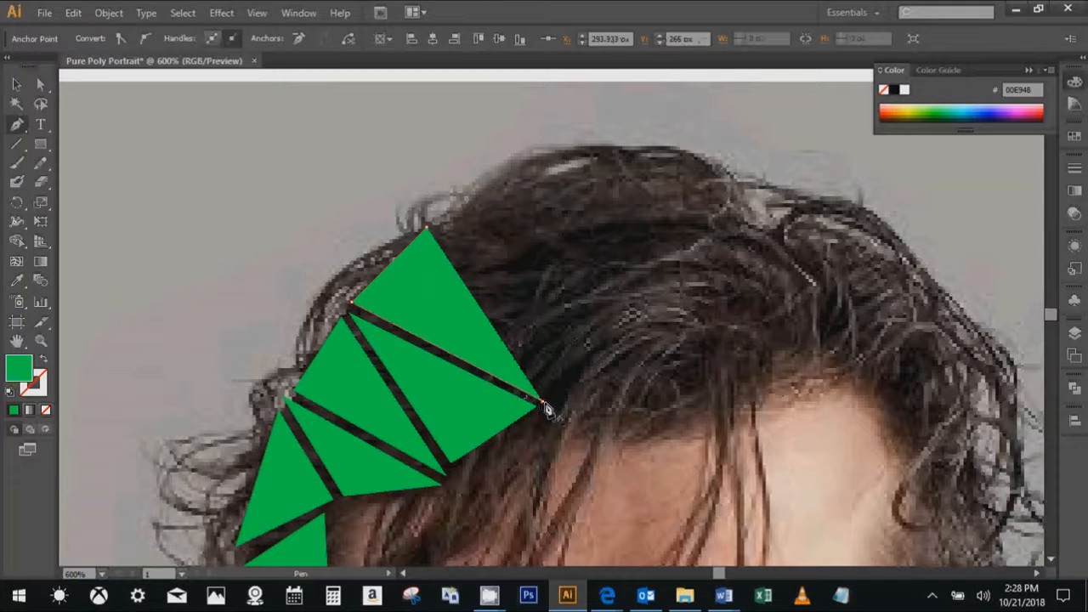
# - Draw a tall triangle from the upper-left hair outline to the crown, with its lower tip at the forehead hairline
pyautogui.click(432, 223)
pyautogui.click(536, 161)
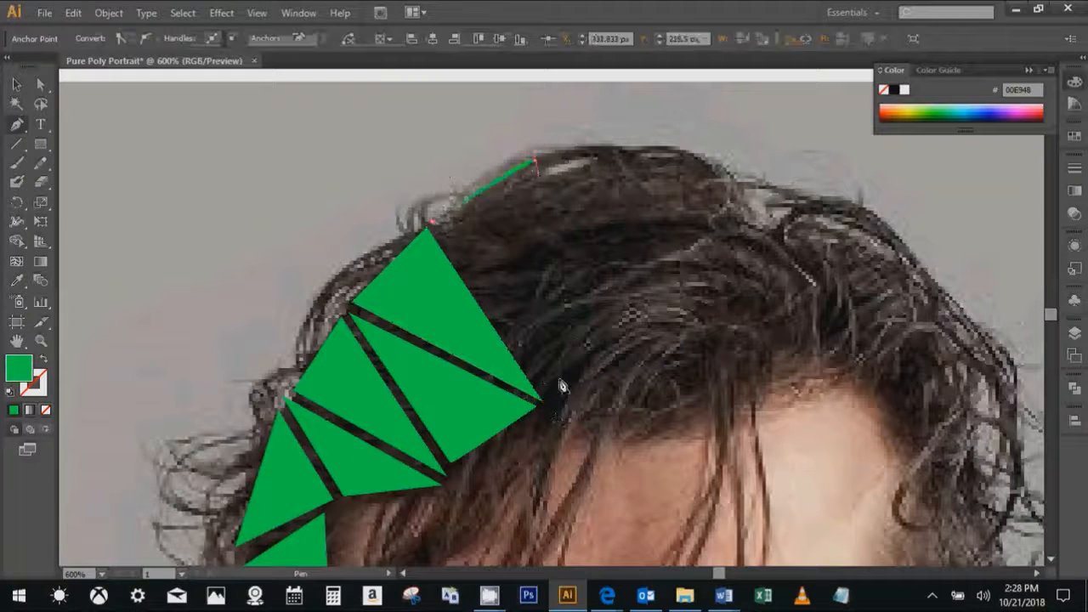
pyautogui.click(548, 403)
pyautogui.click(433, 225)
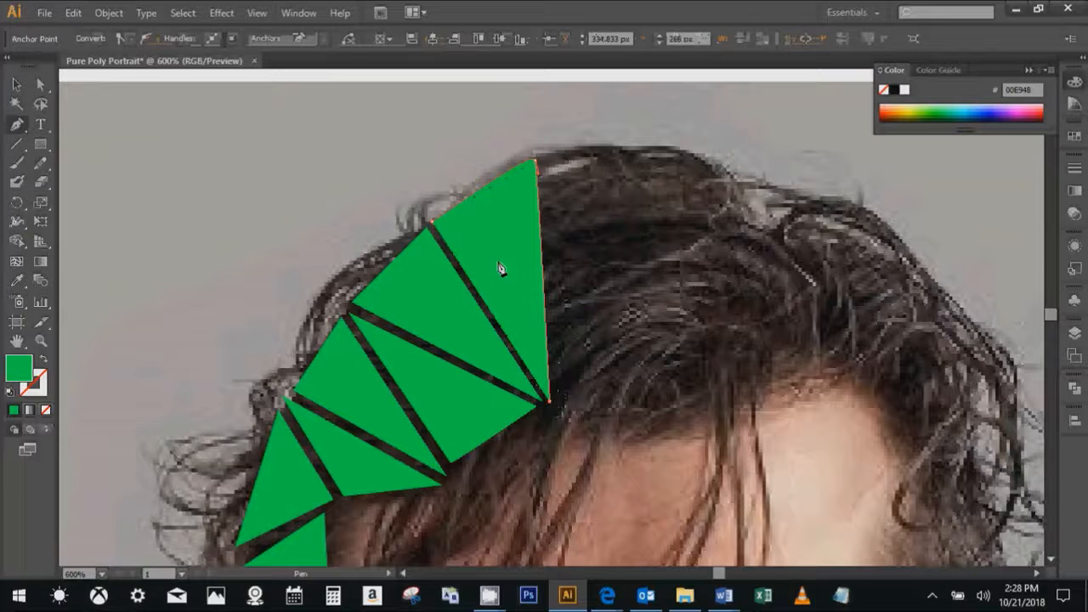
# - Draw a narrow triangle from the crown down to the hairline, and a wide one beside it spanning the top of the hair
pyautogui.click(545, 156)
pyautogui.click(552, 398)
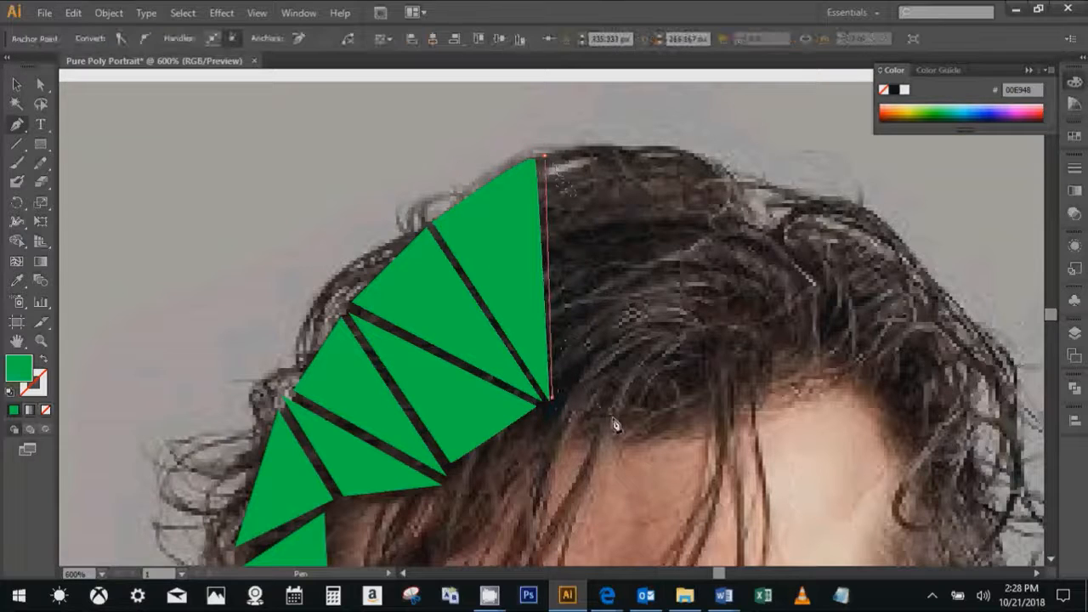
pyautogui.click(612, 418)
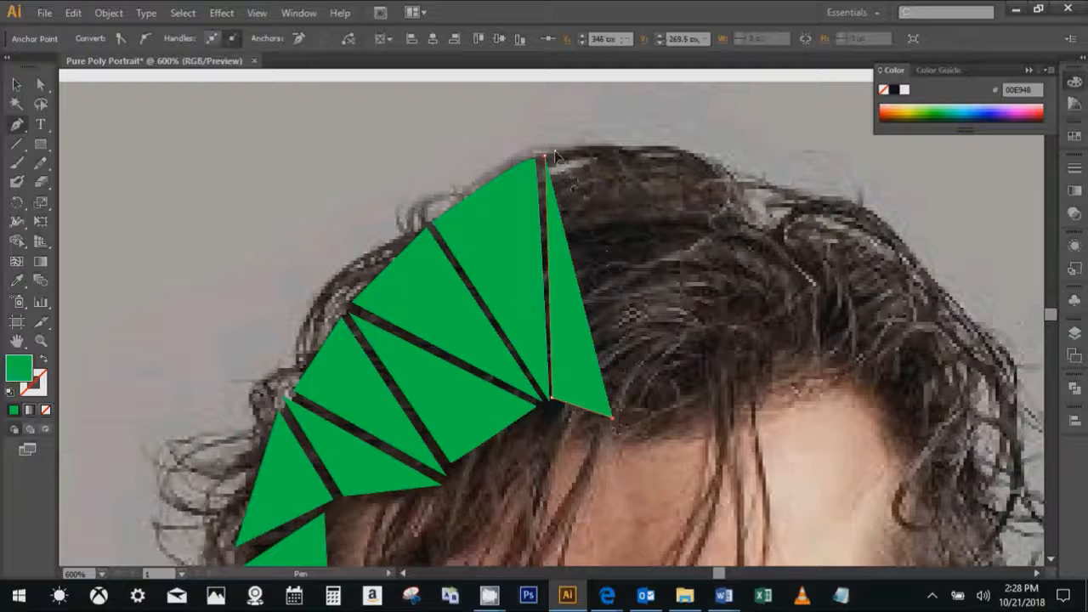
pyautogui.click(554, 152)
pyautogui.click(619, 420)
pyautogui.click(695, 158)
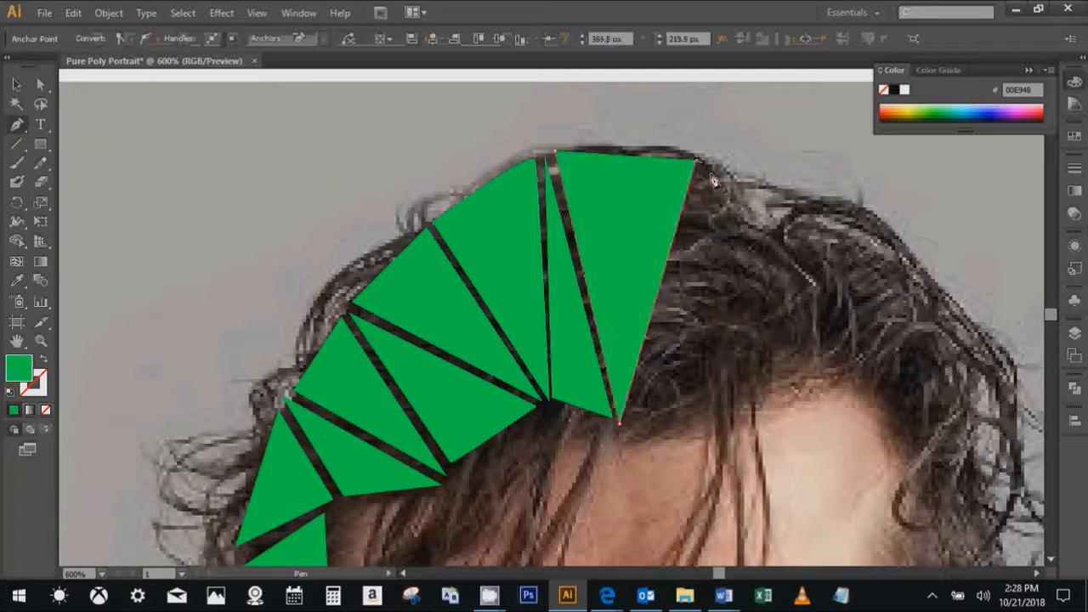
pyautogui.click(704, 164)
pyautogui.click(619, 419)
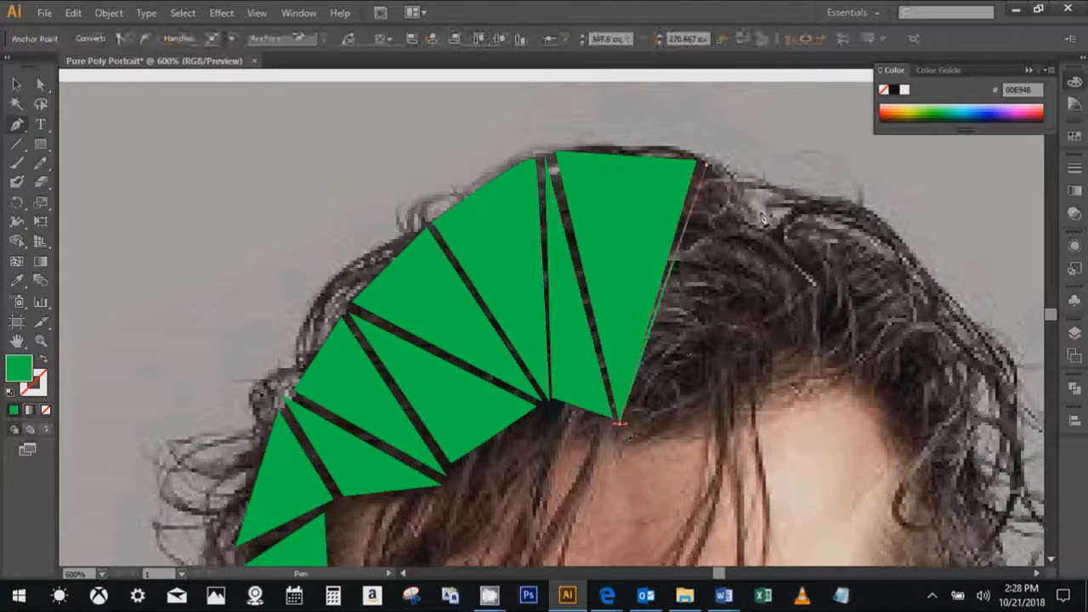
pyautogui.click(771, 201)
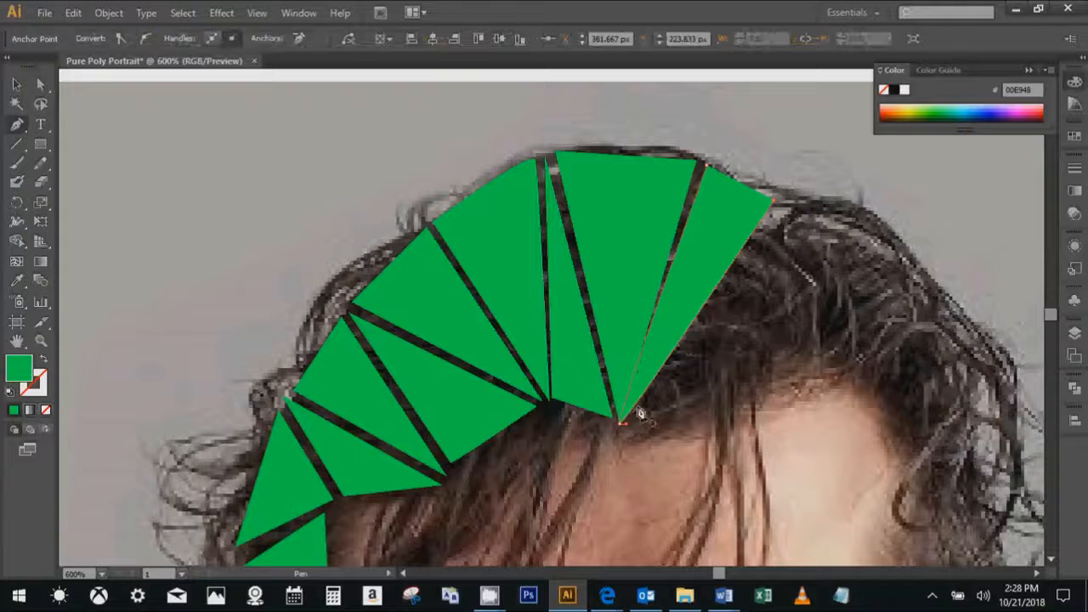
pyautogui.hotkey('ctrl', 'z')
pyautogui.hotkey('ctrl', 'z')
pyautogui.hotkey('ctrl', 'z')
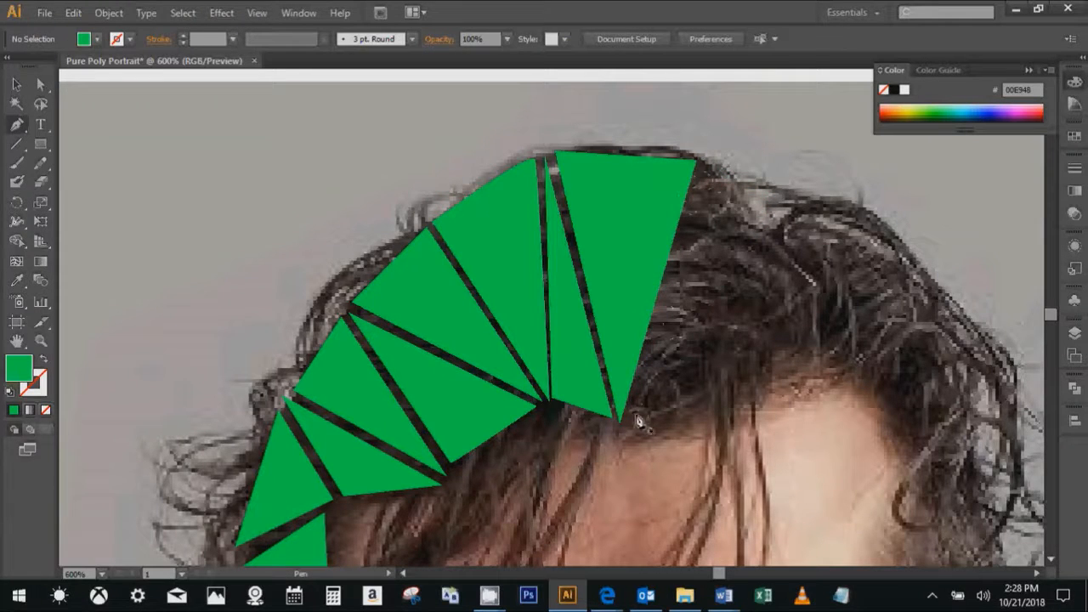
# - Draw a triangle to the right of the wide crown triangle, running from the hairline to the upper-right outline of the hair
pyautogui.click(620, 417)
pyautogui.click(704, 161)
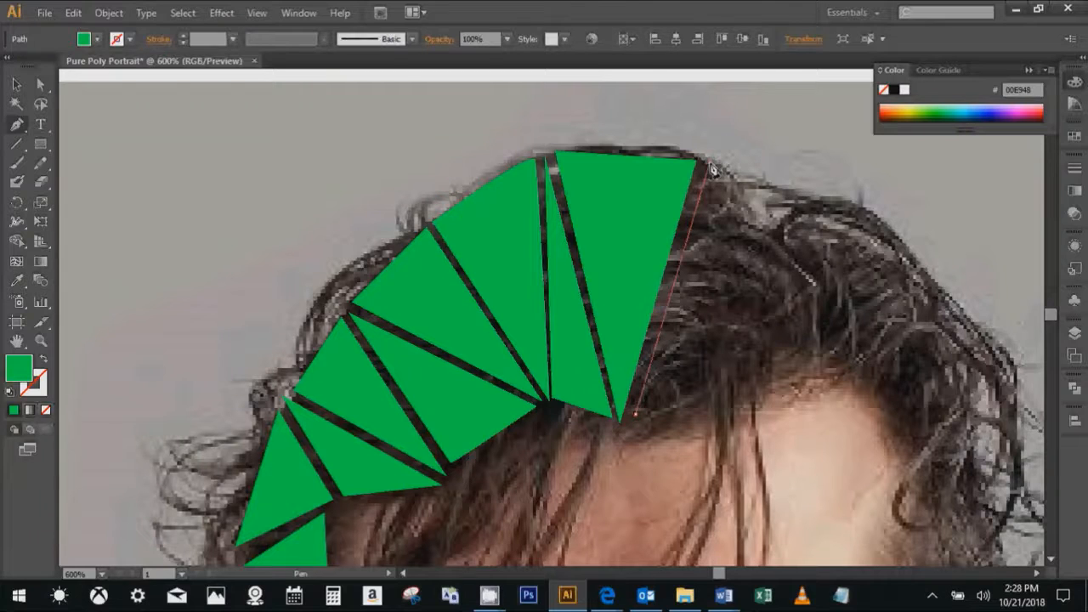
pyautogui.click(818, 212)
# - Draw a triangle along the hairline above the forehead, and another beside it following the upper-right outline of the hair
pyautogui.press('space')
pyautogui.moveTo(754, 297); pyautogui.dragTo(437, 243)
pyautogui.click(344, 338)
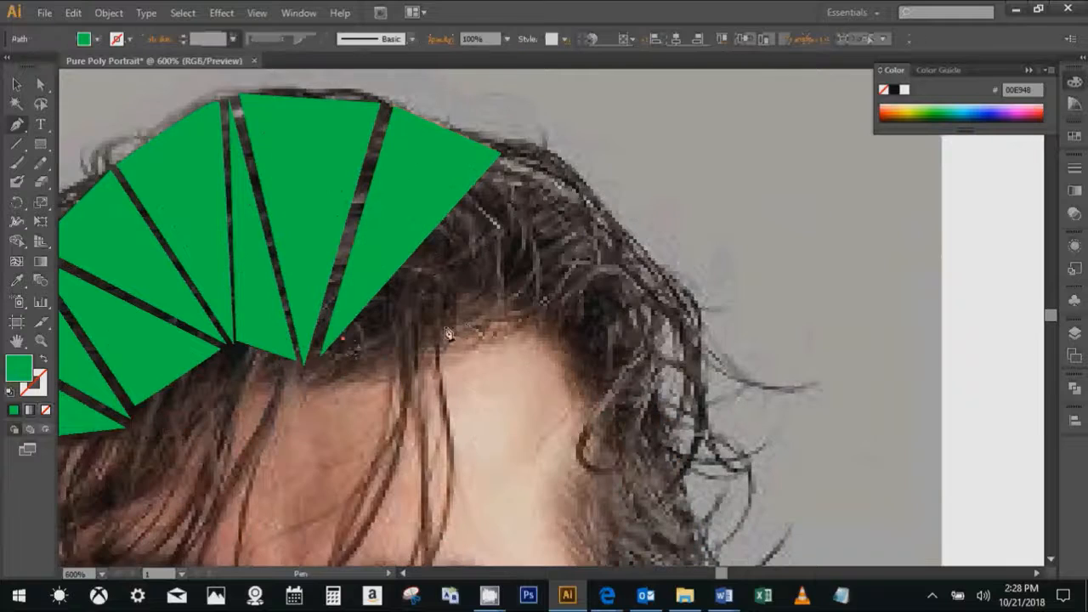
pyautogui.click(505, 303)
pyautogui.click(501, 160)
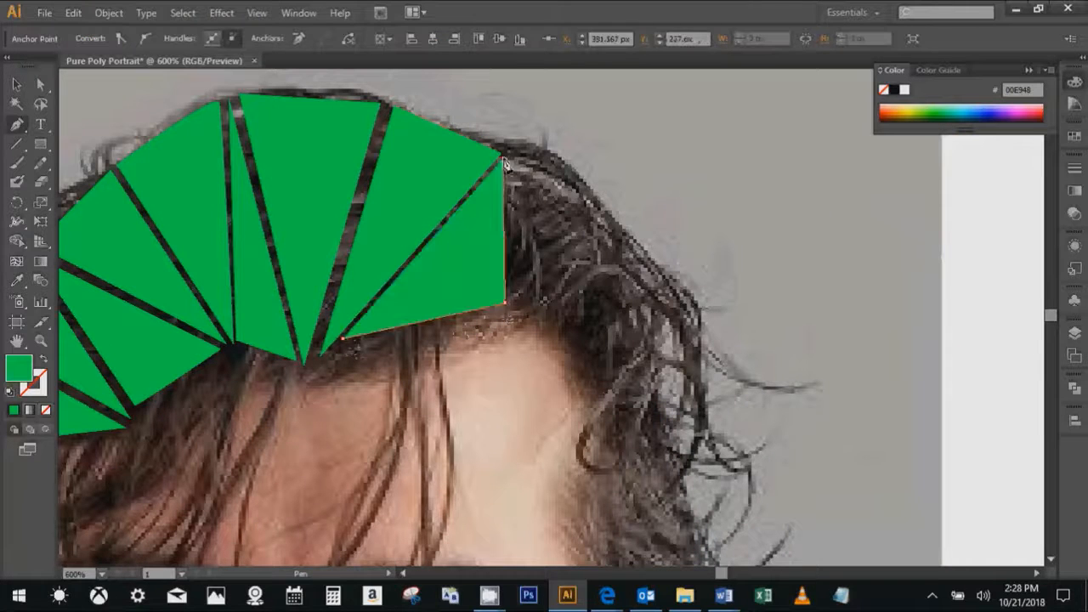
pyautogui.click(515, 298)
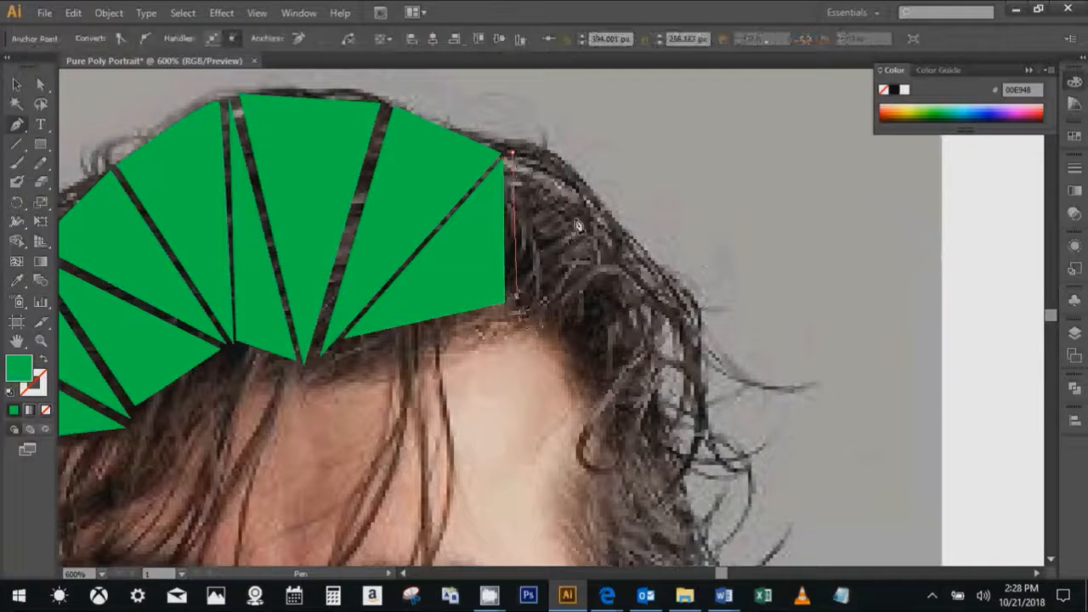
pyautogui.click(614, 225)
pyautogui.click(622, 232)
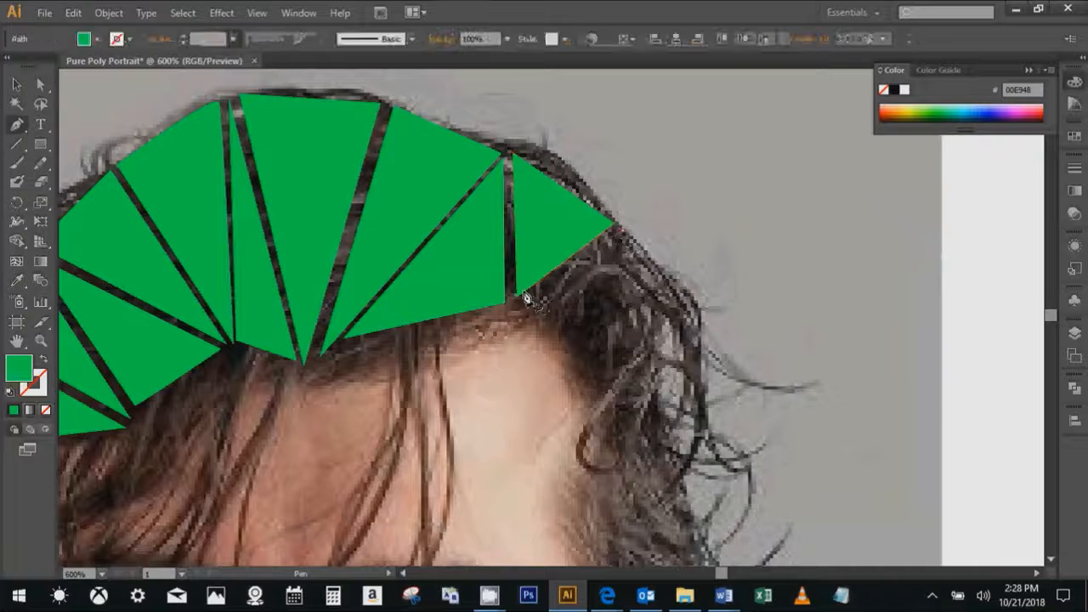
pyautogui.click(523, 291)
pyautogui.hotkey('ctrl', 'z')
pyautogui.hotkey('ctrl', 'z')
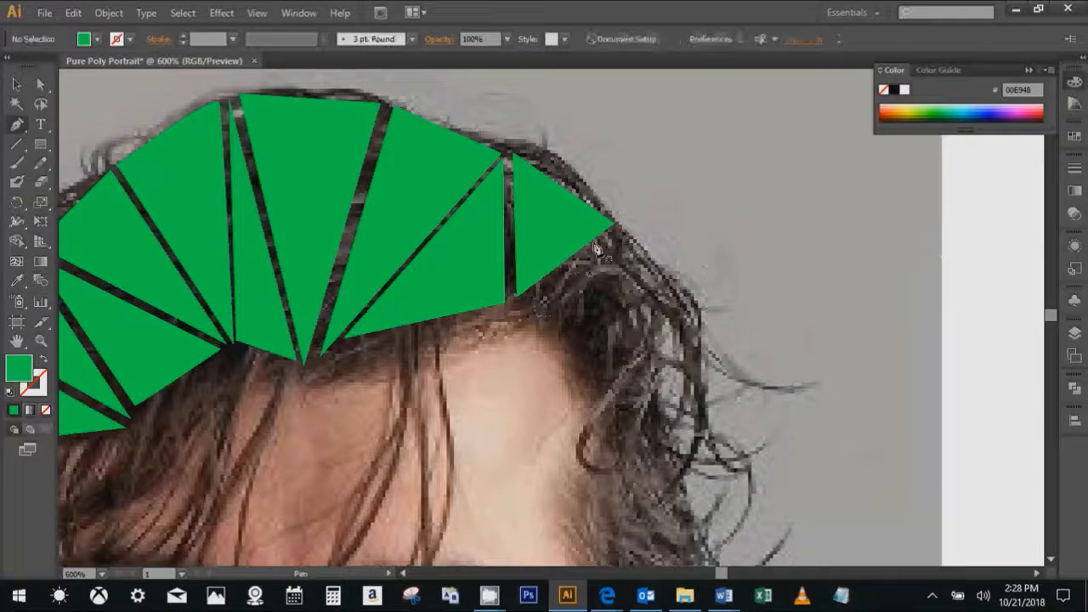
# - Draw two adjoining triangles over the right side of the hair, one at the temple hairline and one at the outer edge
pyautogui.click(624, 235)
pyautogui.click(520, 308)
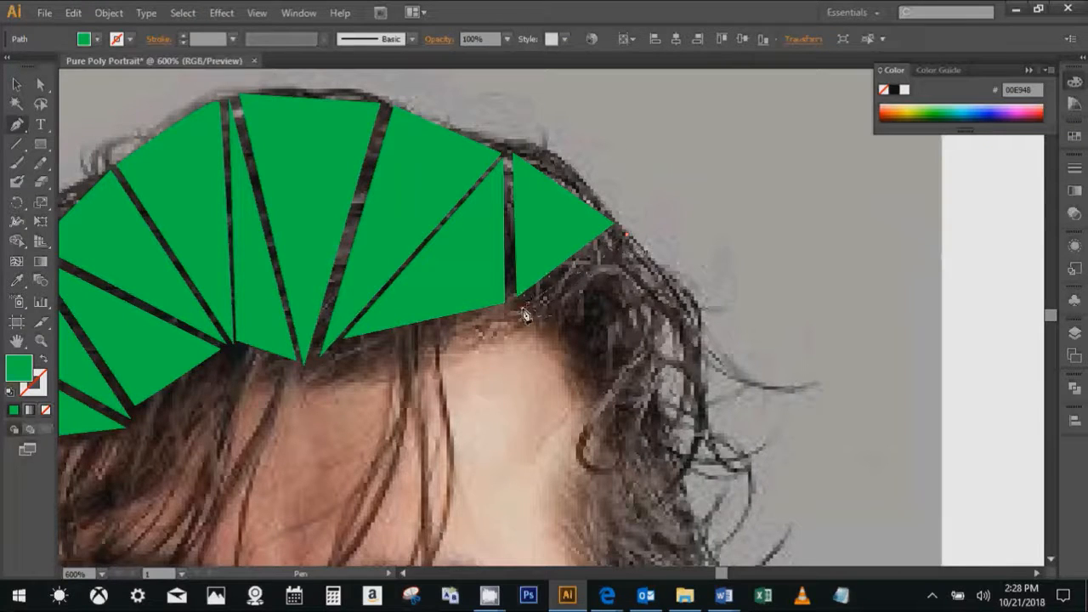
pyautogui.click(603, 382)
pyautogui.click(627, 236)
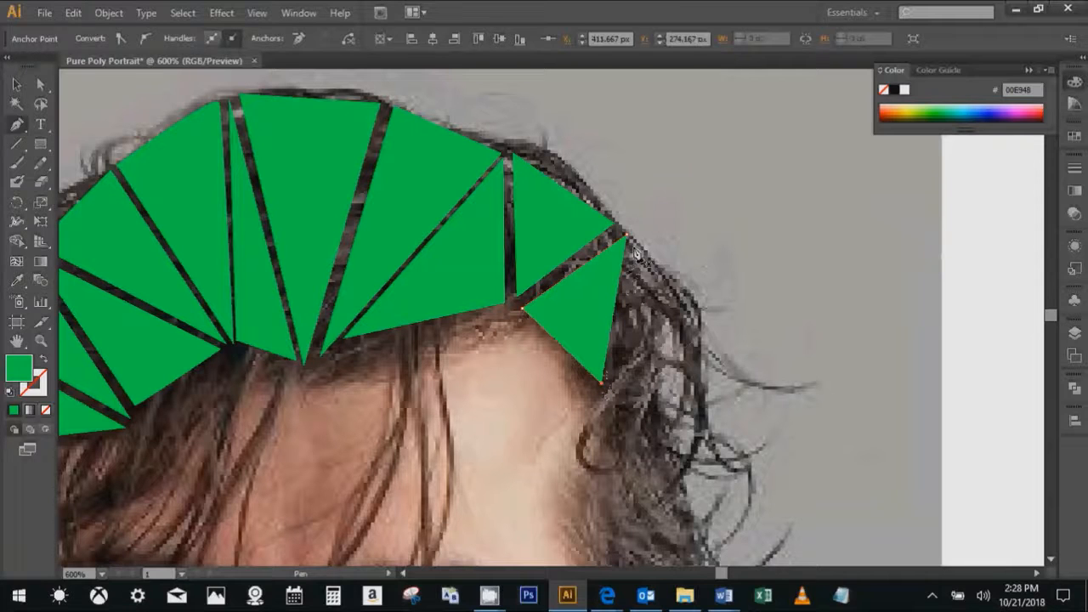
pyautogui.keyDown('ctrl'); pyautogui.click(709, 334); pyautogui.keyUp('ctrl')
pyautogui.click(605, 392)
# - Draw a small triangle over the curls on the right side, just below the two temple triangles
pyautogui.moveTo(607, 402); pyautogui.dragTo(484, 221)
pyautogui.keyDown('ctrl'); pyautogui.click(485, 226); pyautogui.keyUp('ctrl')
pyautogui.click(539, 189)
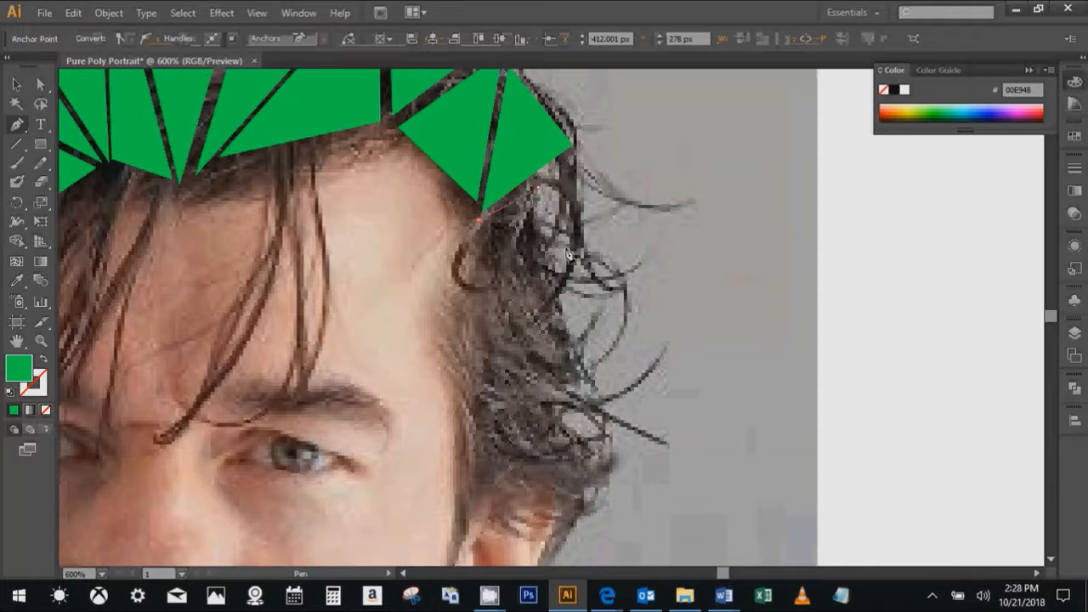
pyautogui.click(559, 297)
pyautogui.click(480, 219)
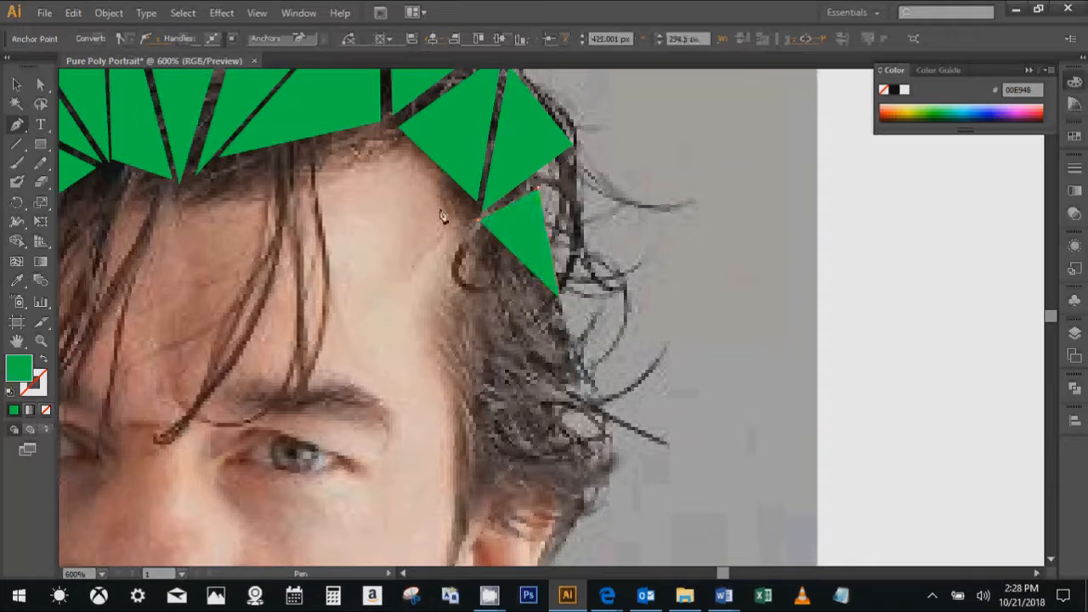
# - Draw a triangle below the small one, filling the hair between the right temple and the outer curls
pyautogui.click(560, 322)
pyautogui.click(469, 369)
pyautogui.moveTo(471, 375); pyautogui.dragTo(434, 272)
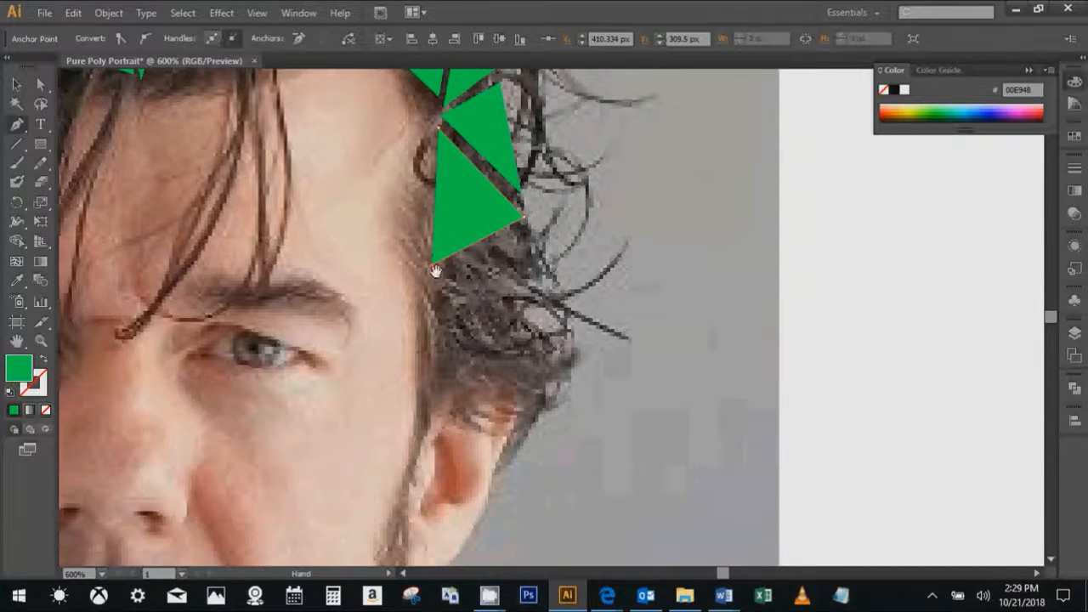
# - Draw a triangle below the last one, filling the hair between the right temple and the outer curls above the ear
pyautogui.click(433, 266)
pyautogui.click(446, 378)
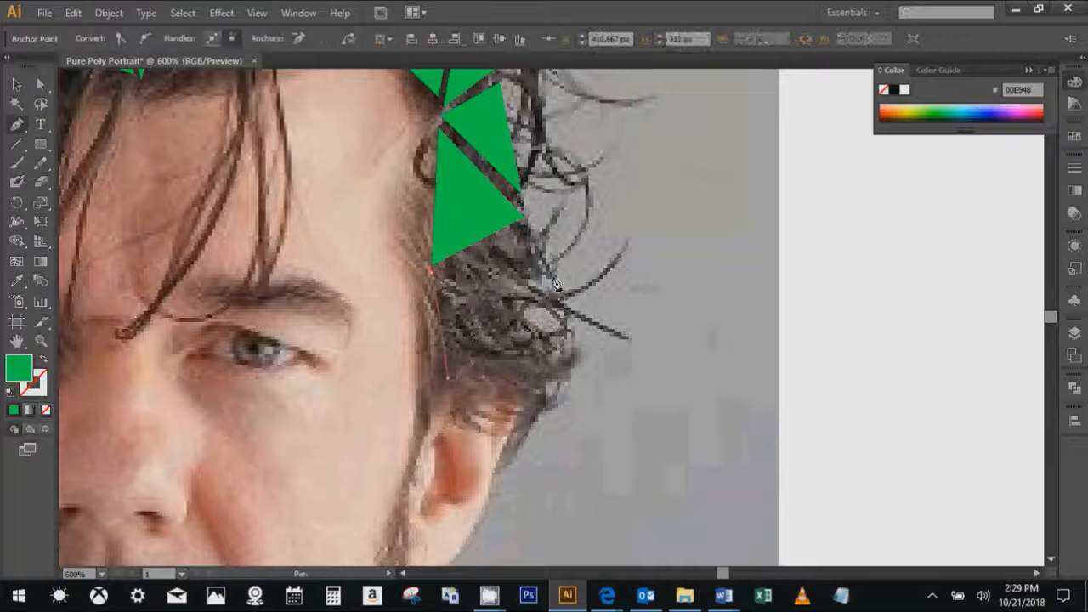
pyautogui.click(546, 274)
pyautogui.click(451, 267)
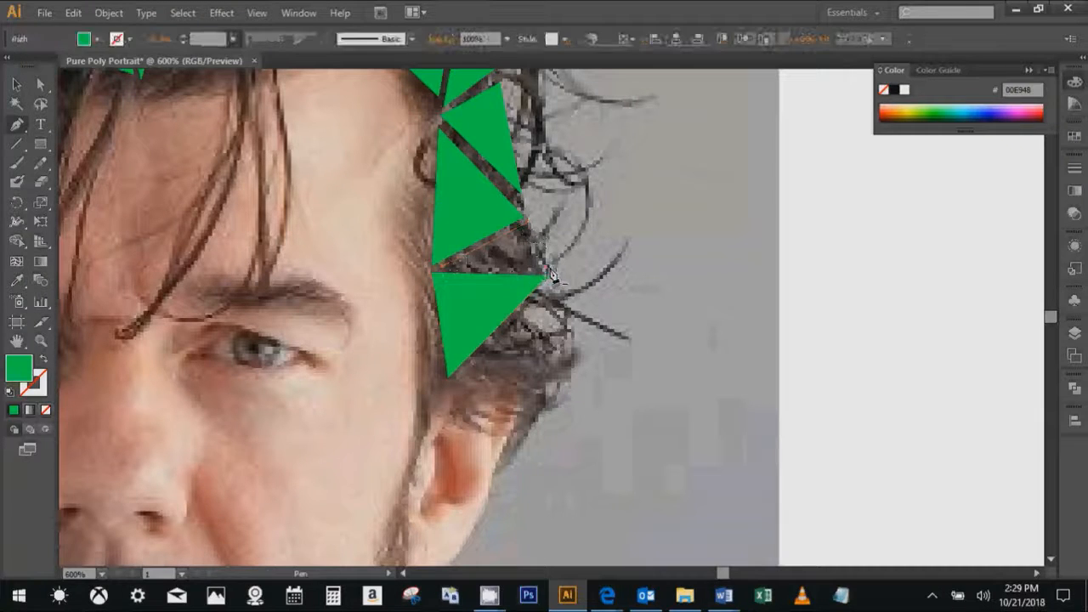
# - Draw a narrow triangle in the wedge between the last two triangles on the right side of the hair
pyautogui.keyDown('ctrl'); pyautogui.click(524, 223); pyautogui.keyUp('ctrl')
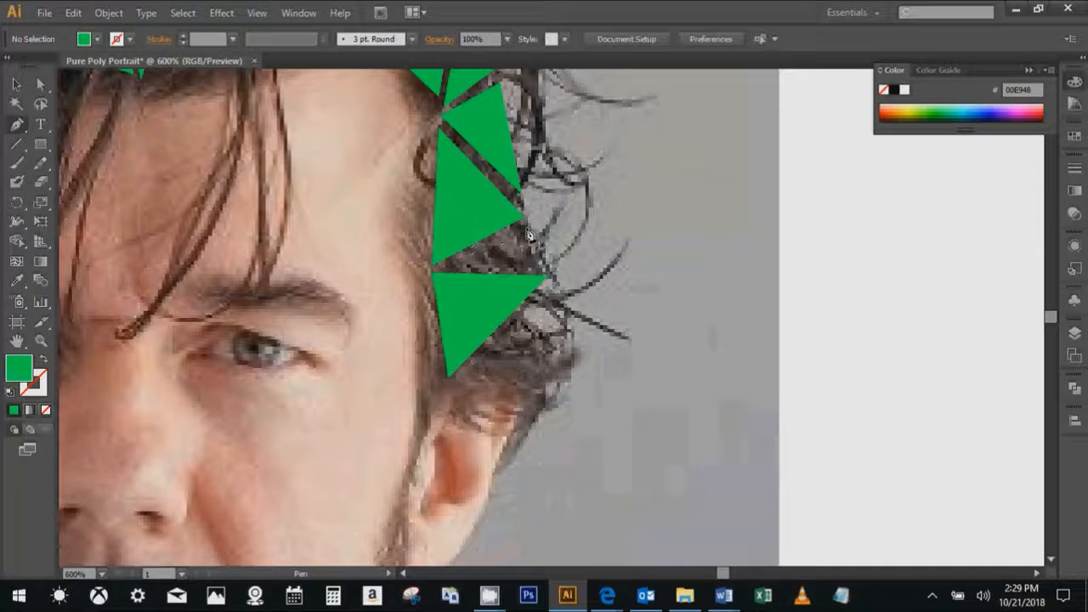
pyautogui.click(442, 267)
pyautogui.click(553, 269)
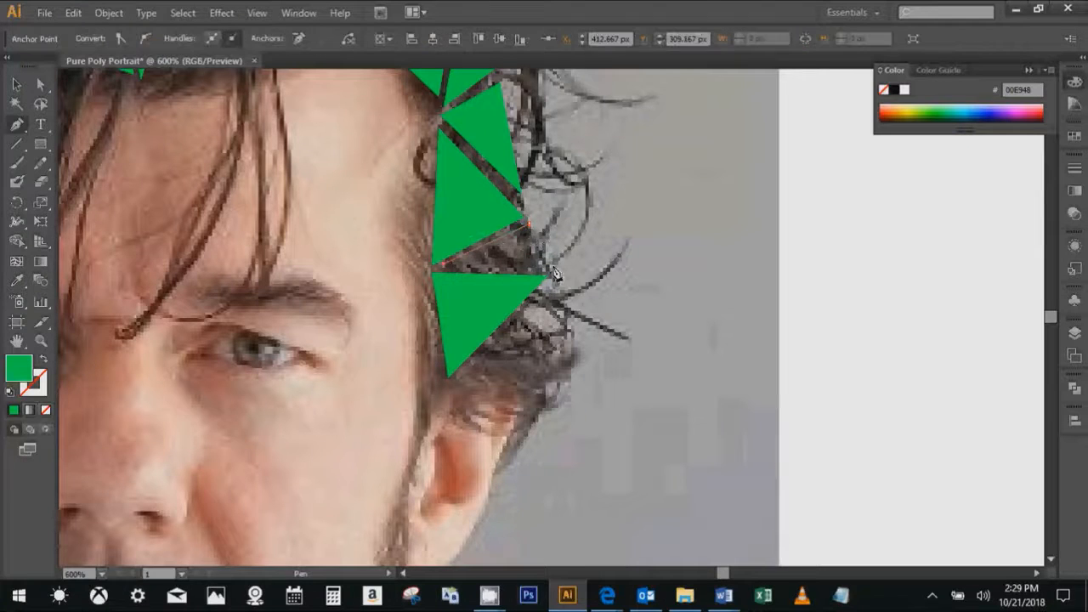
pyautogui.scroll(-2, 577, 199)
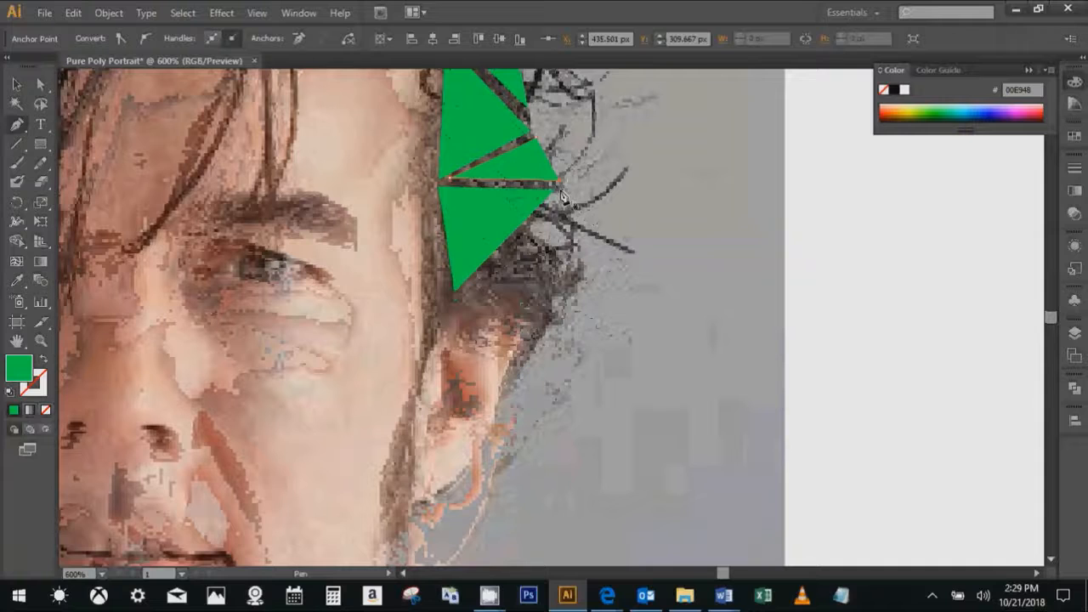
# - Draw a triangle over the hair just above the right ear and shift it slightly down from its neighbour
pyautogui.click(461, 293)
pyautogui.click(461, 292)
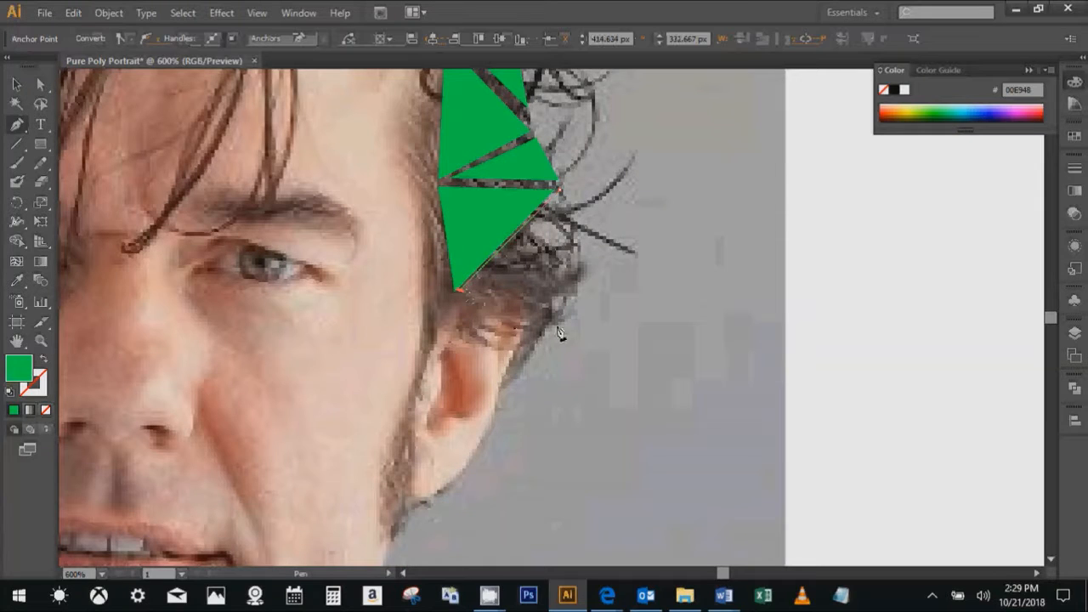
pyautogui.click(561, 321)
pyautogui.keyDown('ctrl'); pyautogui.click(617, 247); pyautogui.keyUp('ctrl')
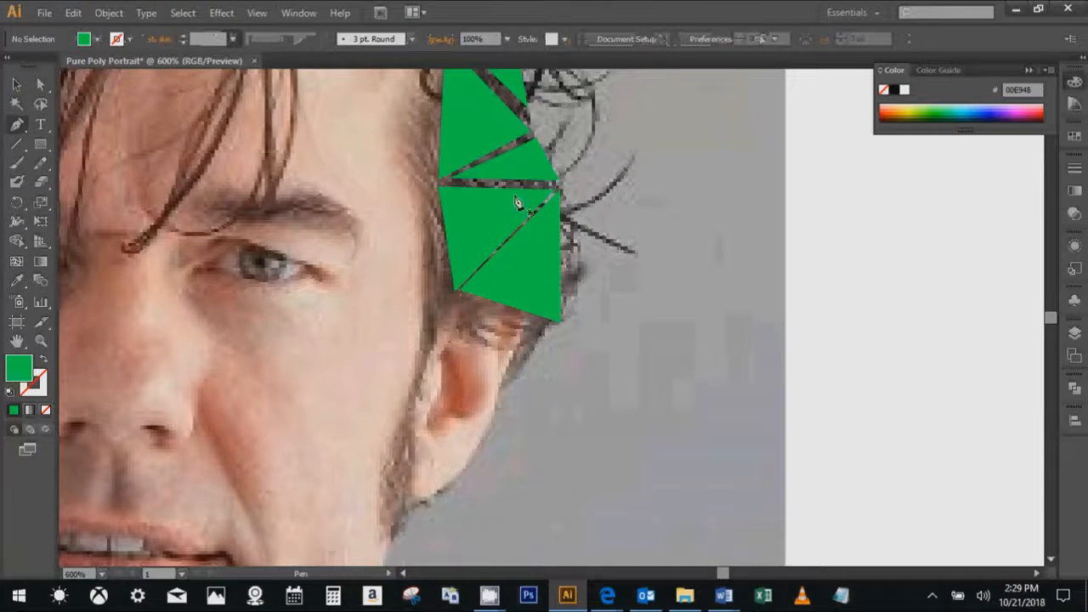
pyautogui.keyDown('ctrl'); pyautogui.click(525, 257); pyautogui.keyUp('ctrl')
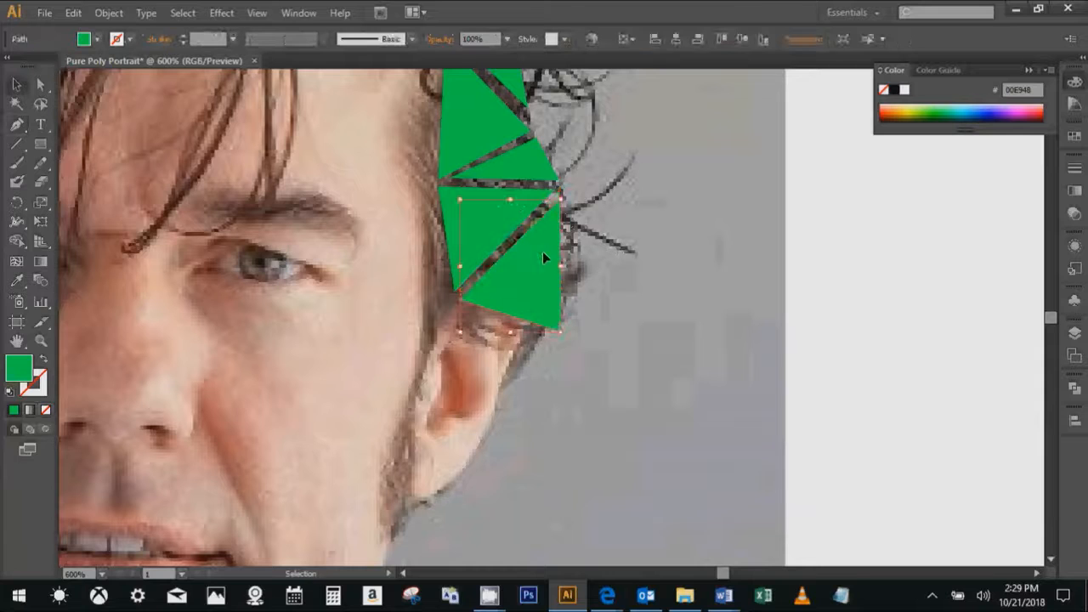
pyautogui.click(515, 237)
# - Recolour the lowest triangle on the left side of the hair with a dark hair colour sampled from the photo just above it
pyautogui.moveTo(284, 223); pyautogui.dragTo(580, 484)
pyautogui.scroll(-2, 552, 387)
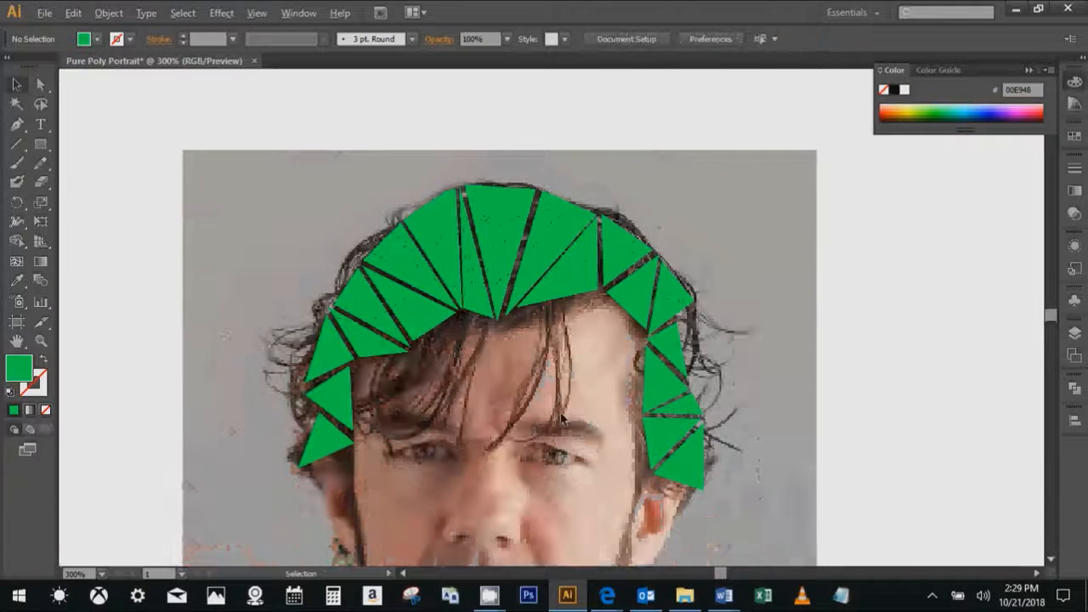
pyautogui.scroll(-1, 561, 418)
pyautogui.moveTo(558, 421); pyautogui.dragTo(530, 283)
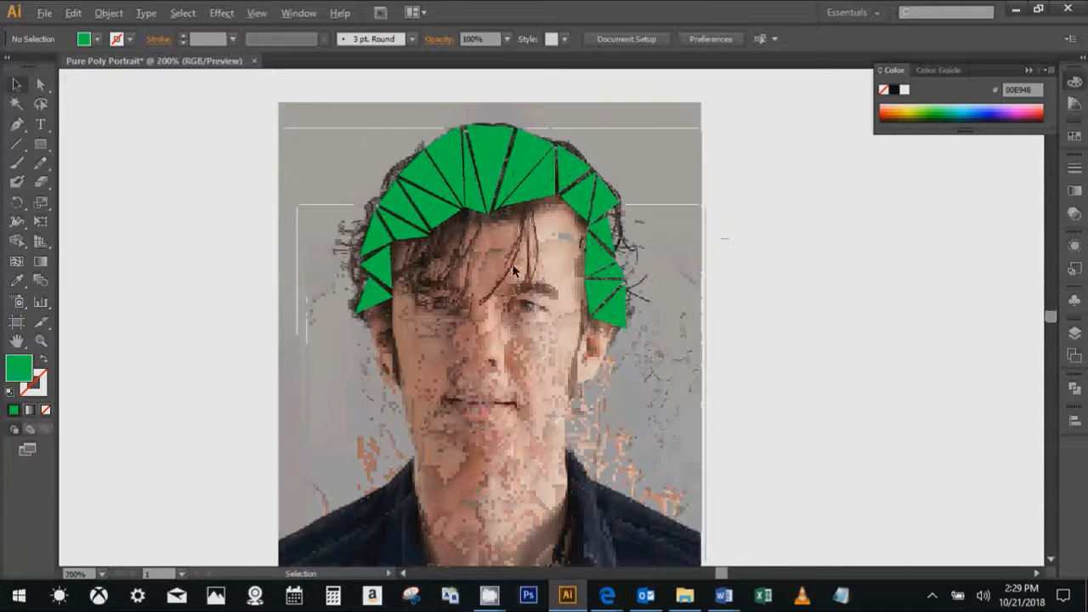
pyautogui.scroll(2, 549, 275)
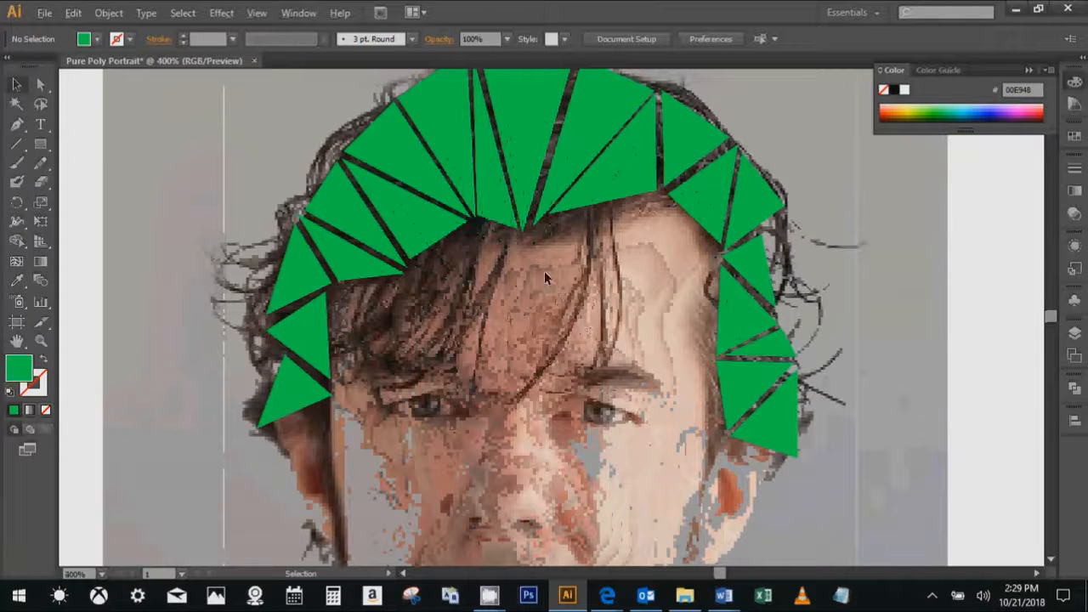
pyautogui.moveTo(553, 280); pyautogui.dragTo(553, 321)
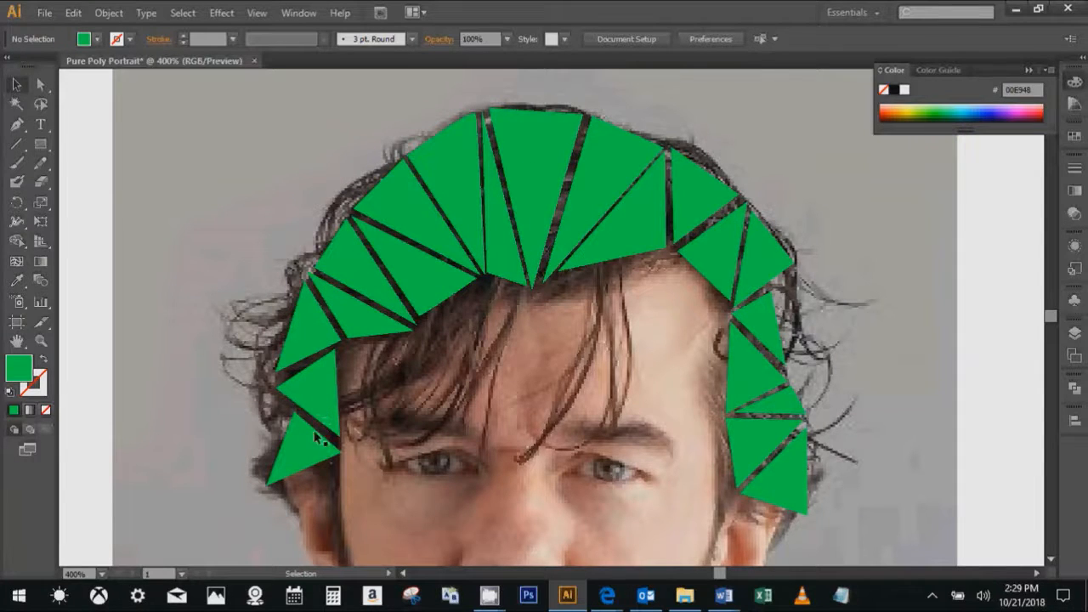
pyautogui.scroll(3, 317, 438)
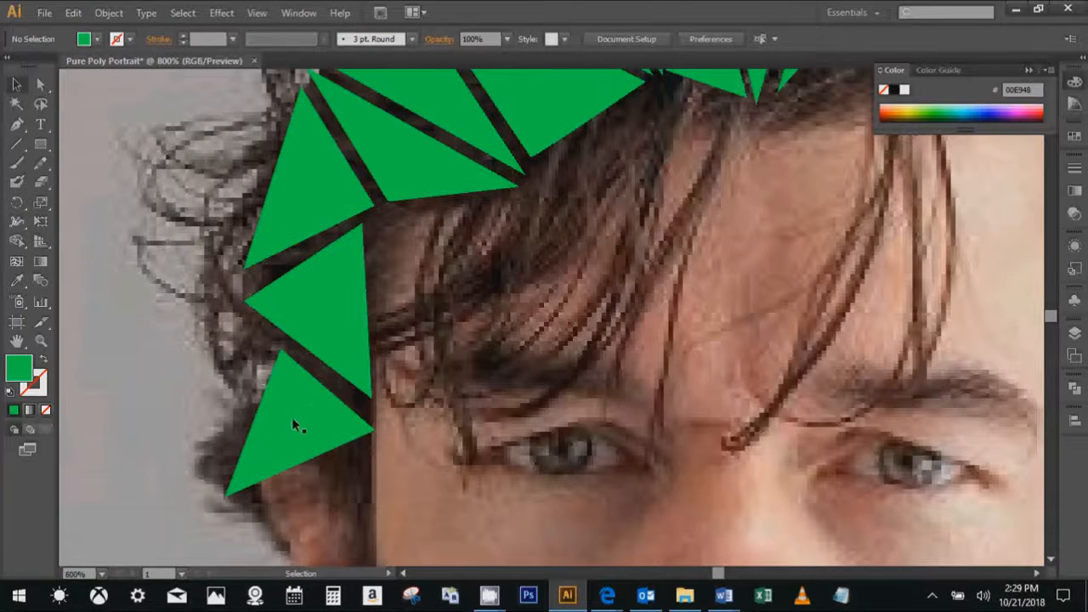
pyautogui.moveTo(292, 416); pyautogui.dragTo(292, 393)
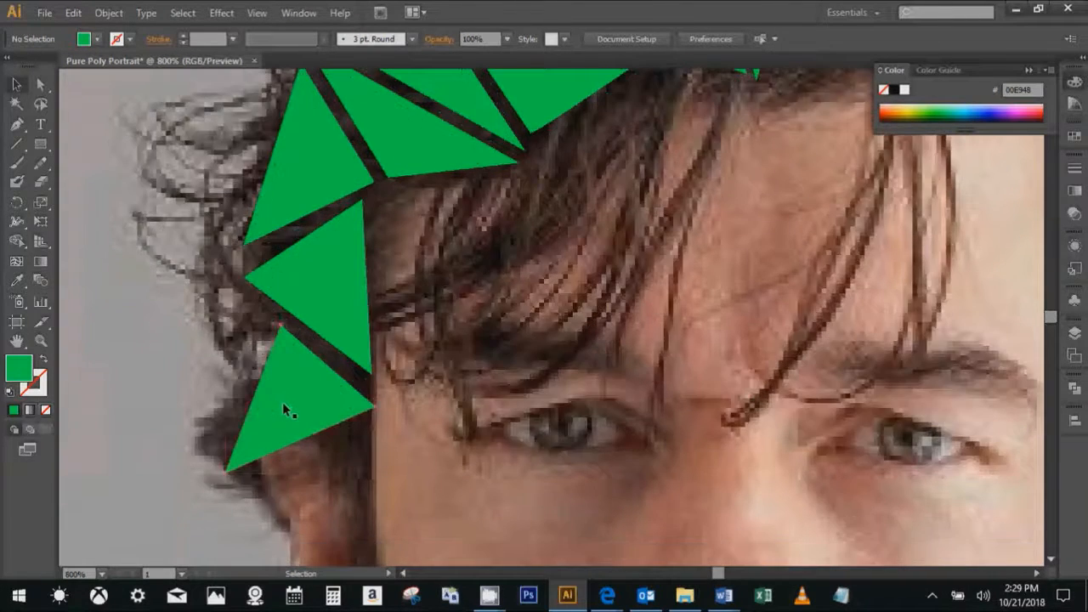
pyautogui.click(283, 407)
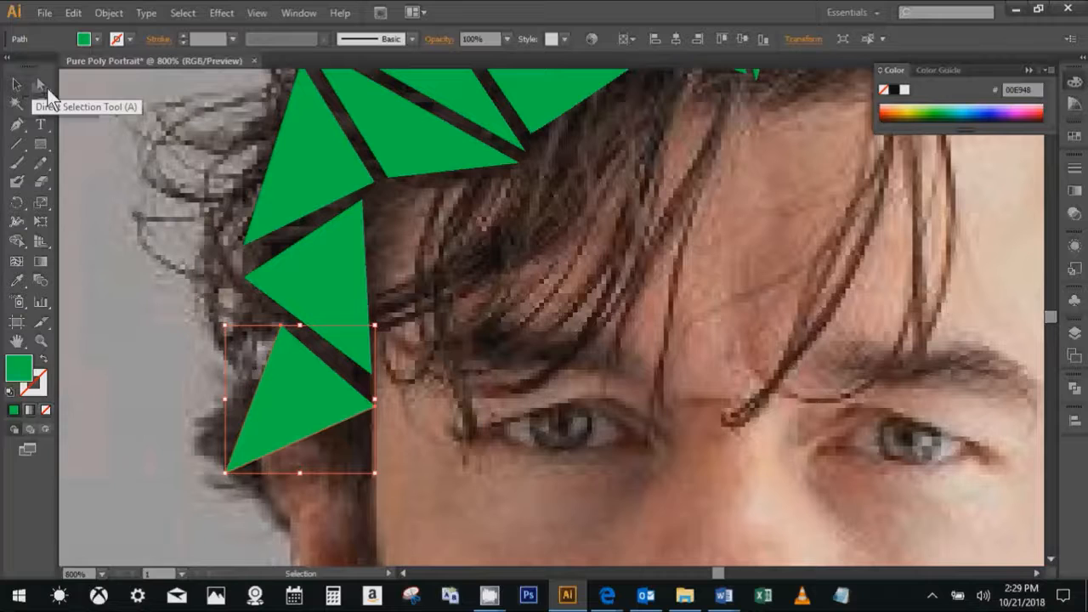
pyautogui.press('v')
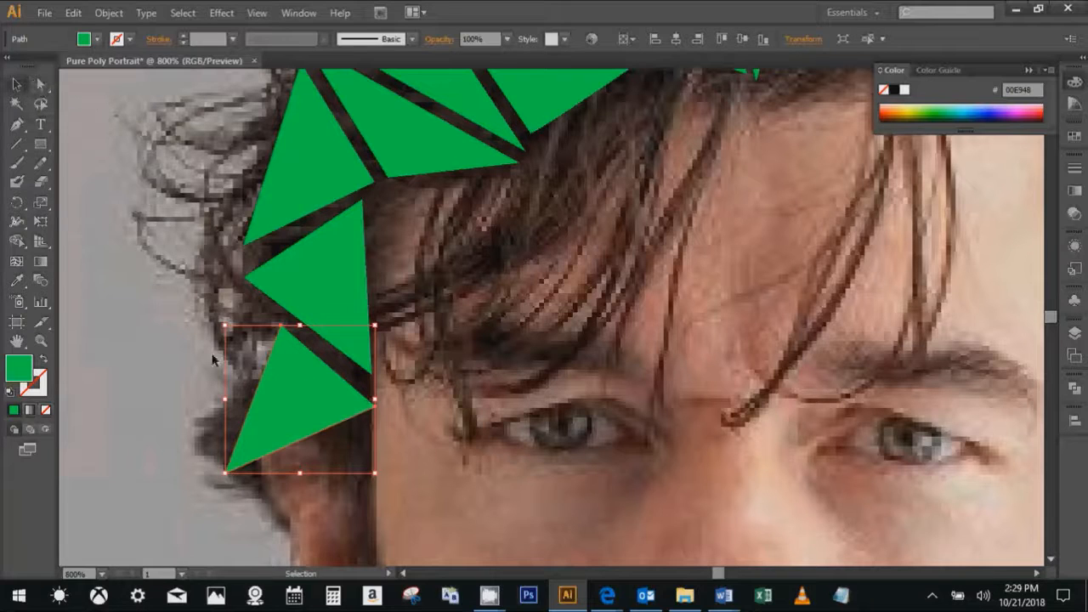
pyautogui.press('i')
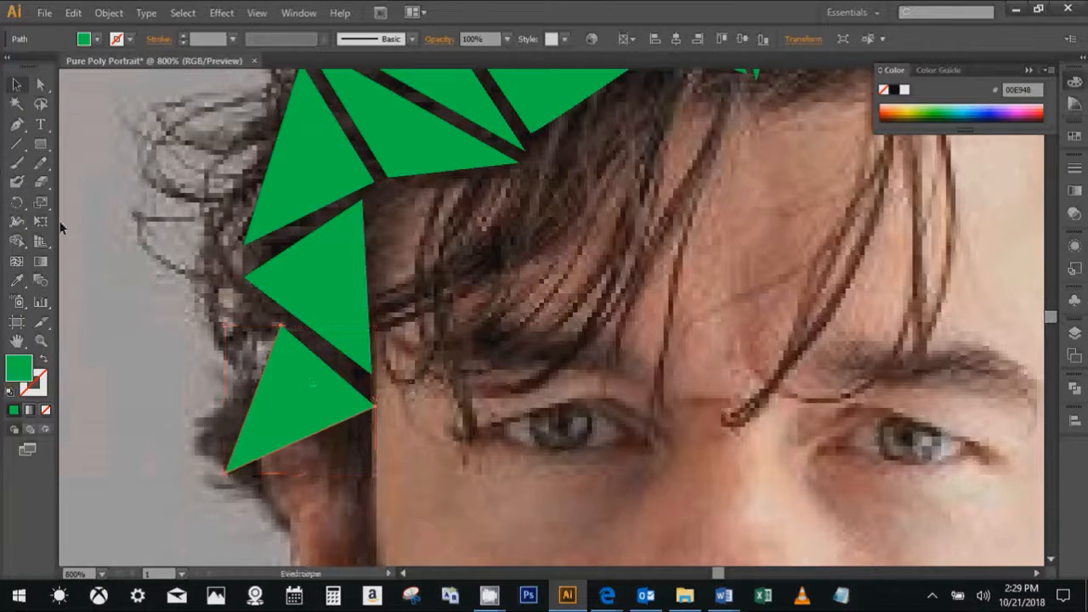
pyautogui.click(308, 330)
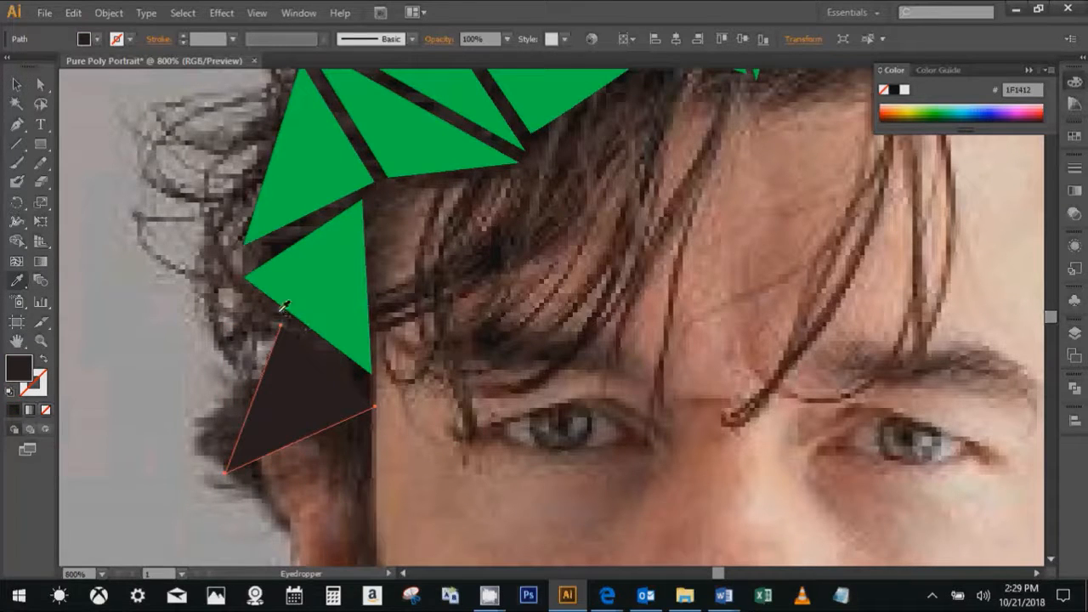
pyautogui.press('v')
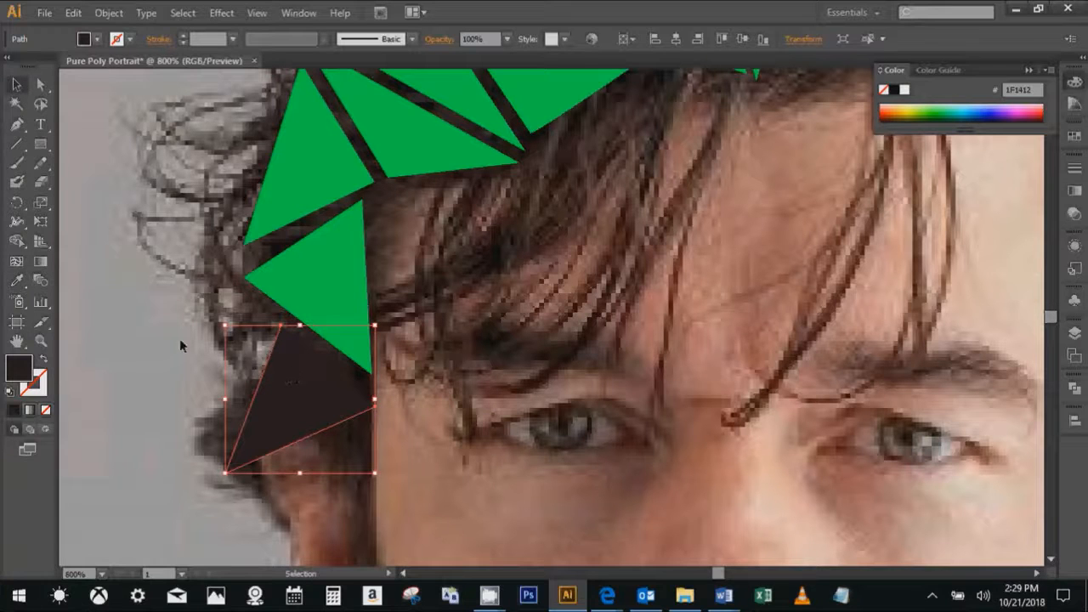
# - Fill the second-lowest triangle on the left side with the dark hair colour sampled from the gap above it
pyautogui.moveTo(367, 293); pyautogui.dragTo(383, 345)
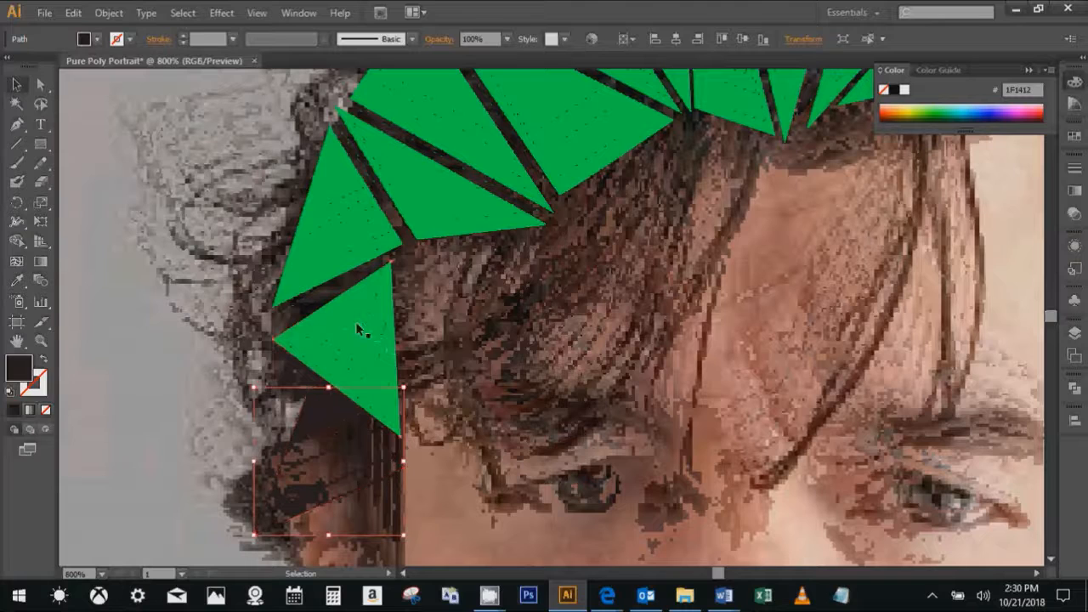
pyautogui.click(356, 322)
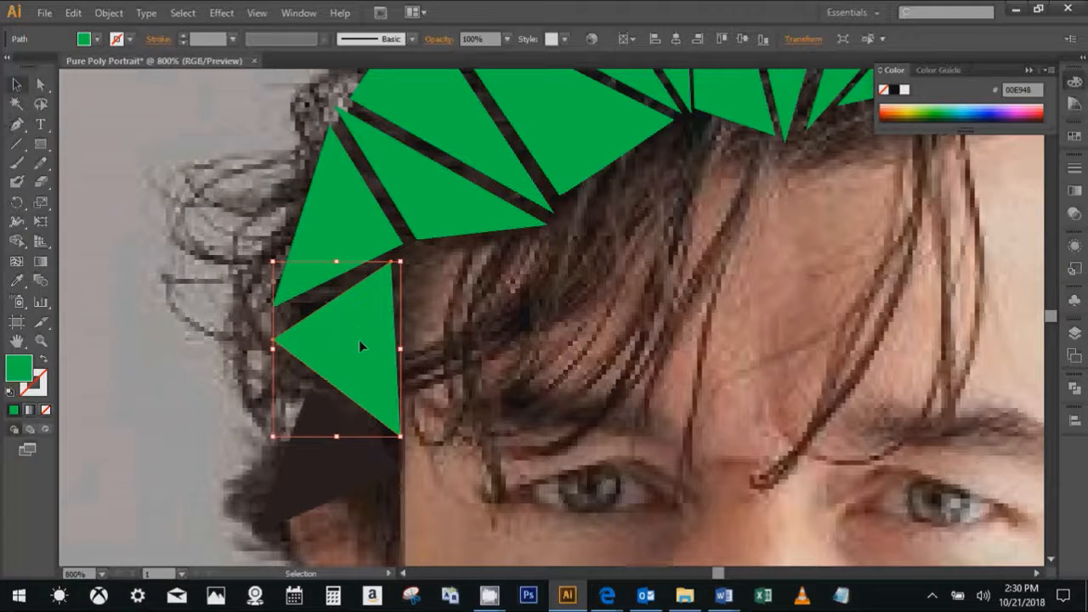
pyautogui.press('i')
pyautogui.click(345, 277)
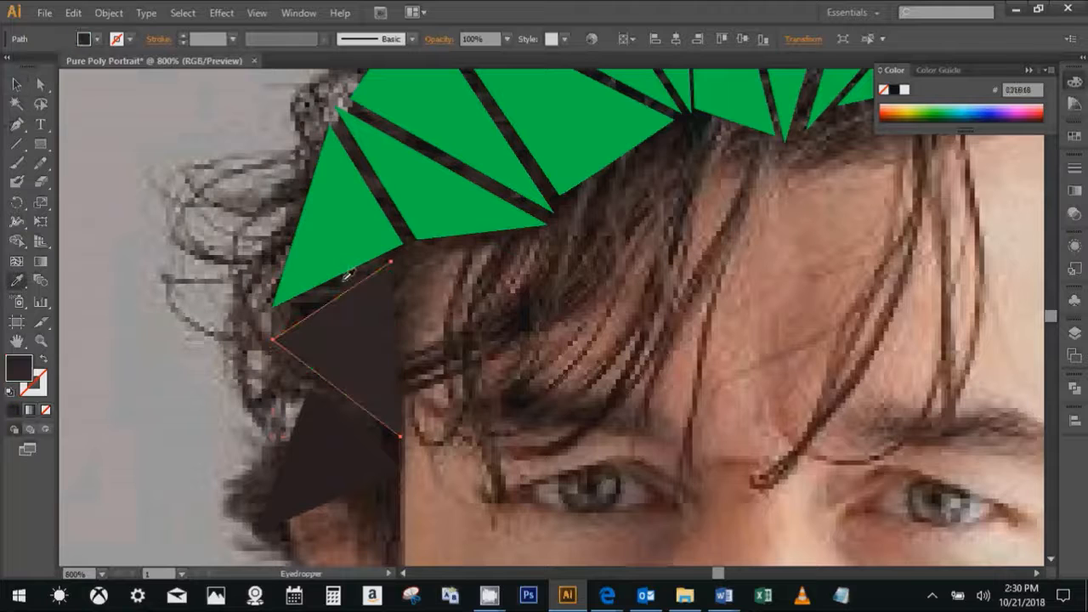
pyautogui.press('v')
# - Nudge the two dark triangles on the left side toward each other to close the gap between them
pyautogui.click(337, 431)
pyautogui.click(349, 362)
pyautogui.press('Down')
pyautogui.click(346, 453)
pyautogui.press('Up')
pyautogui.click(361, 367)
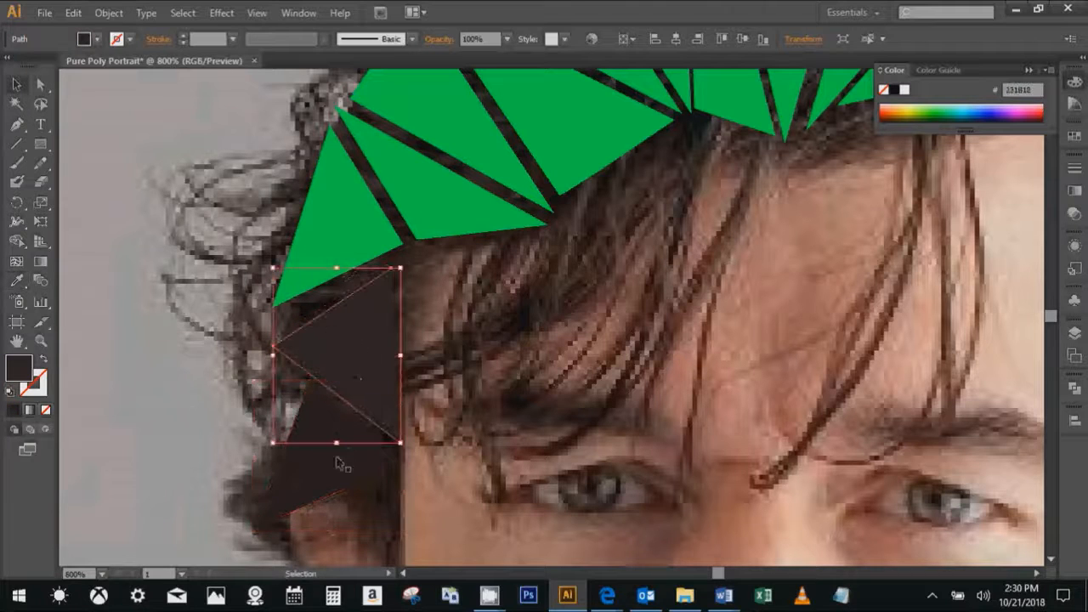
pyautogui.click(337, 463)
pyautogui.click(357, 364)
pyautogui.click(352, 459)
pyautogui.click(384, 264)
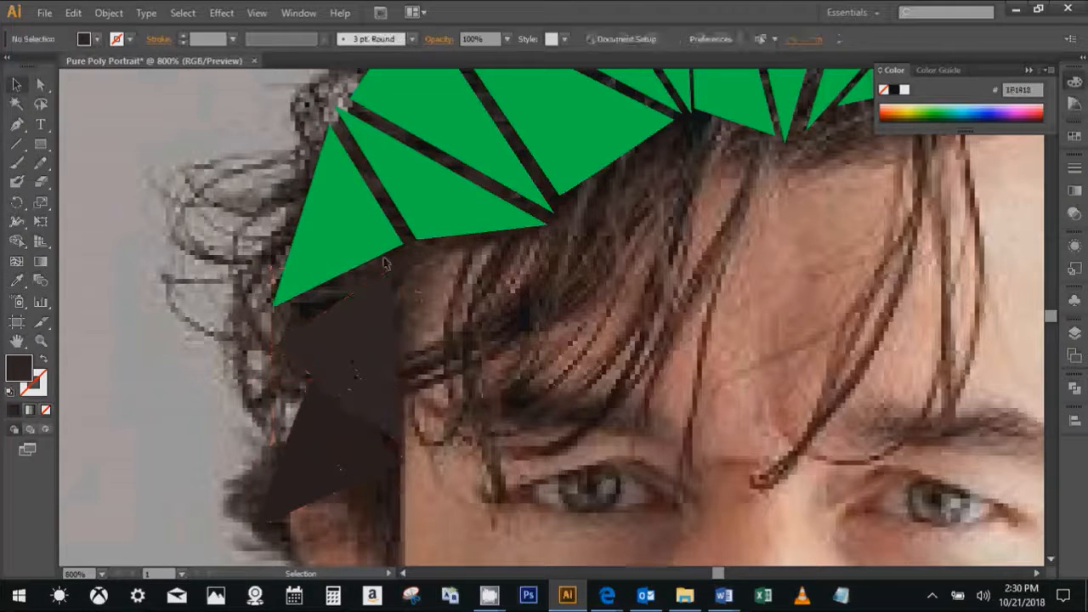
# - Recolour the third triangle up on the left side with the dark brown sampled from the gap along its right edge
pyautogui.moveTo(398, 137); pyautogui.dragTo(397, 165)
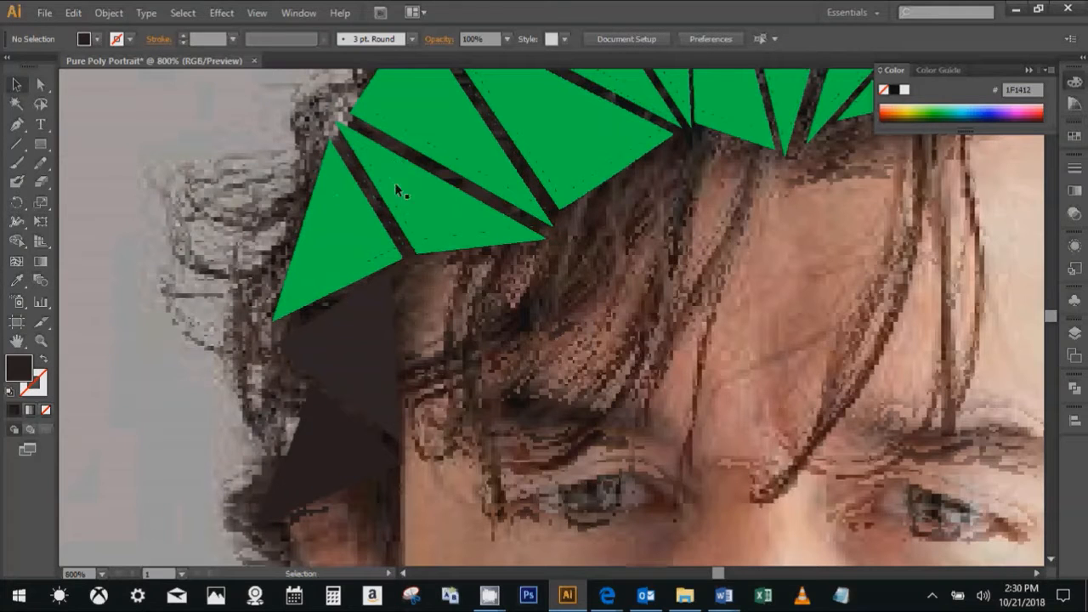
pyautogui.moveTo(394, 208); pyautogui.dragTo(380, 287)
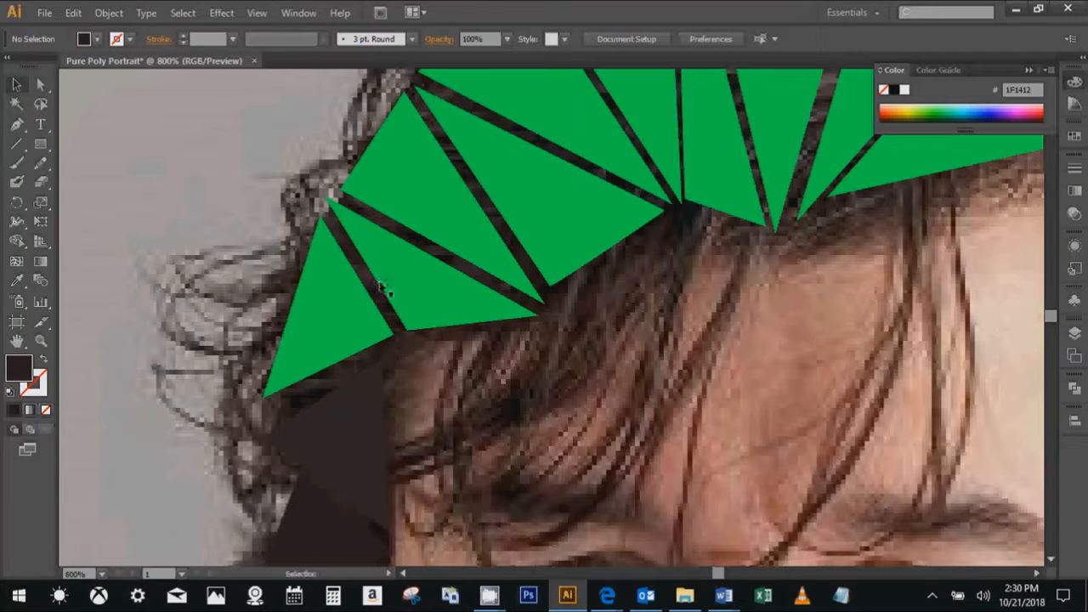
pyautogui.click(336, 296)
pyautogui.press('i')
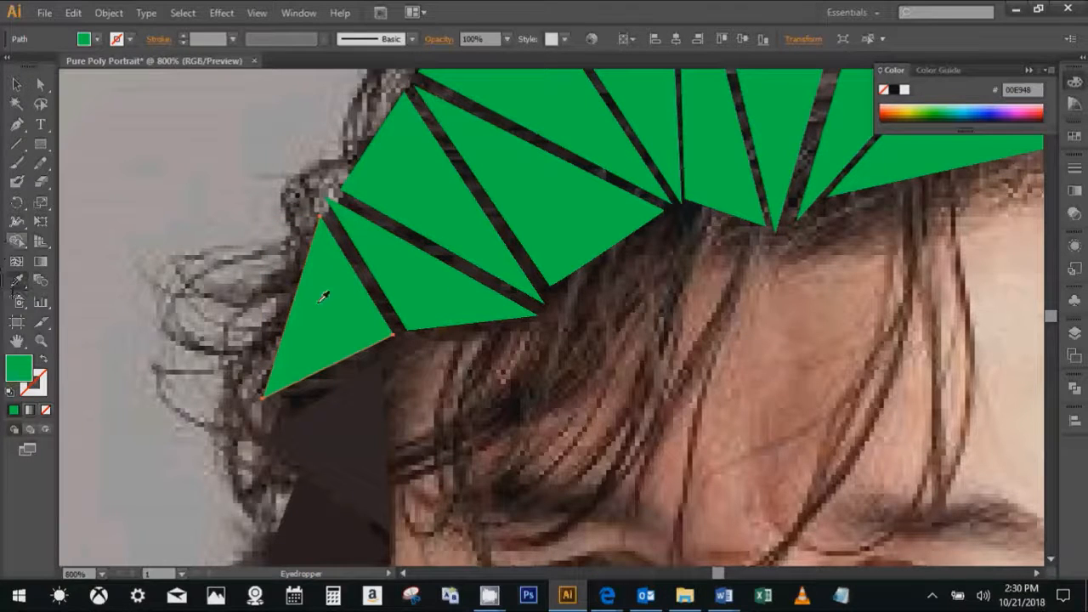
pyautogui.click(349, 242)
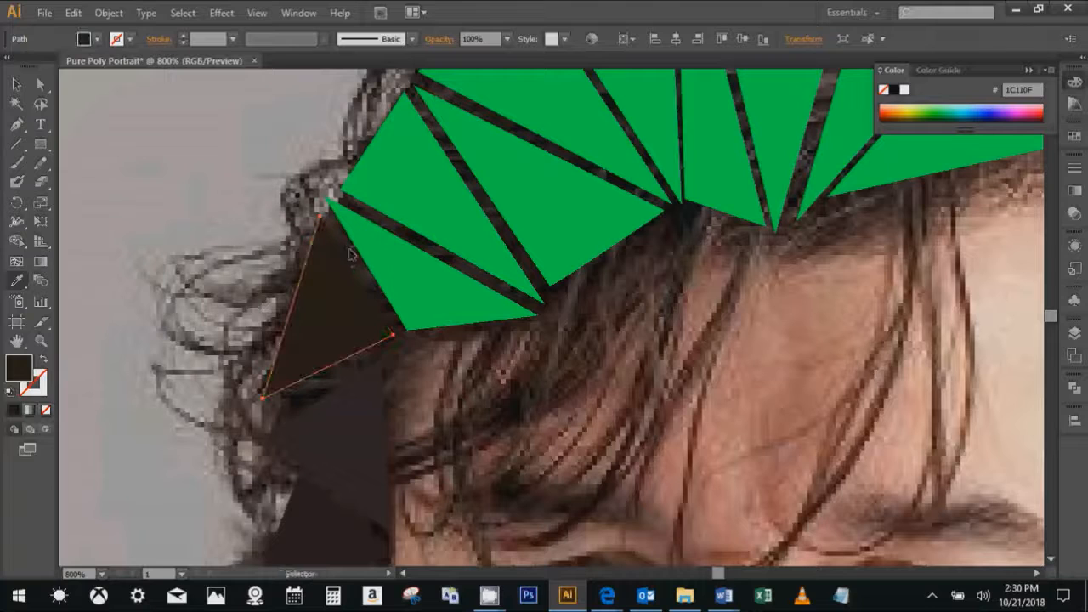
pyautogui.press('v')
# - Fill the neighbouring triangle along the left hairline with the brown sampled from the gap along its upper edge
pyautogui.click(436, 266)
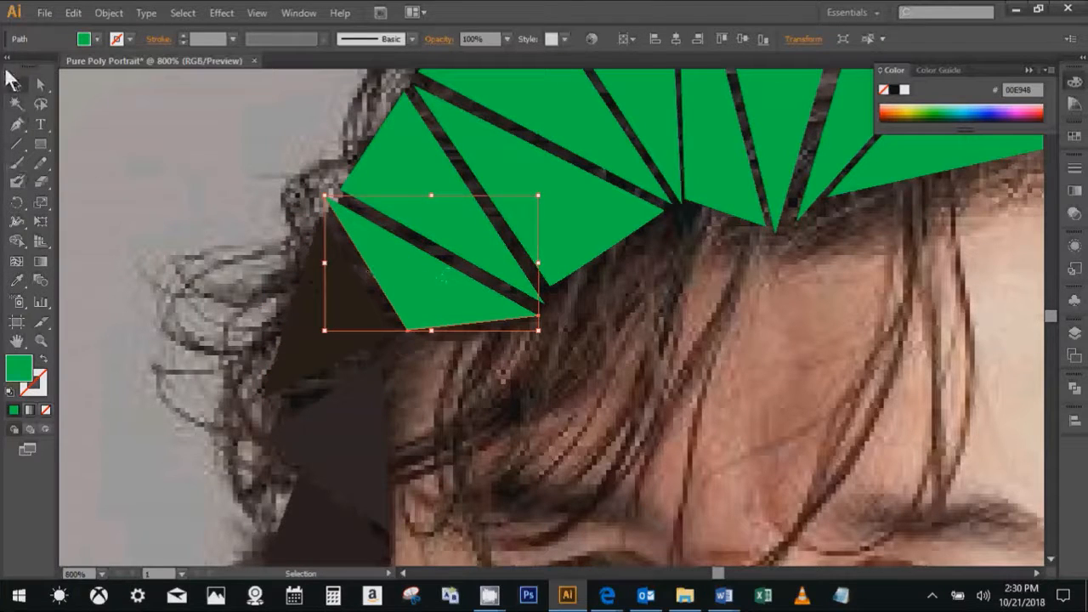
pyautogui.press('i')
pyautogui.press('b')
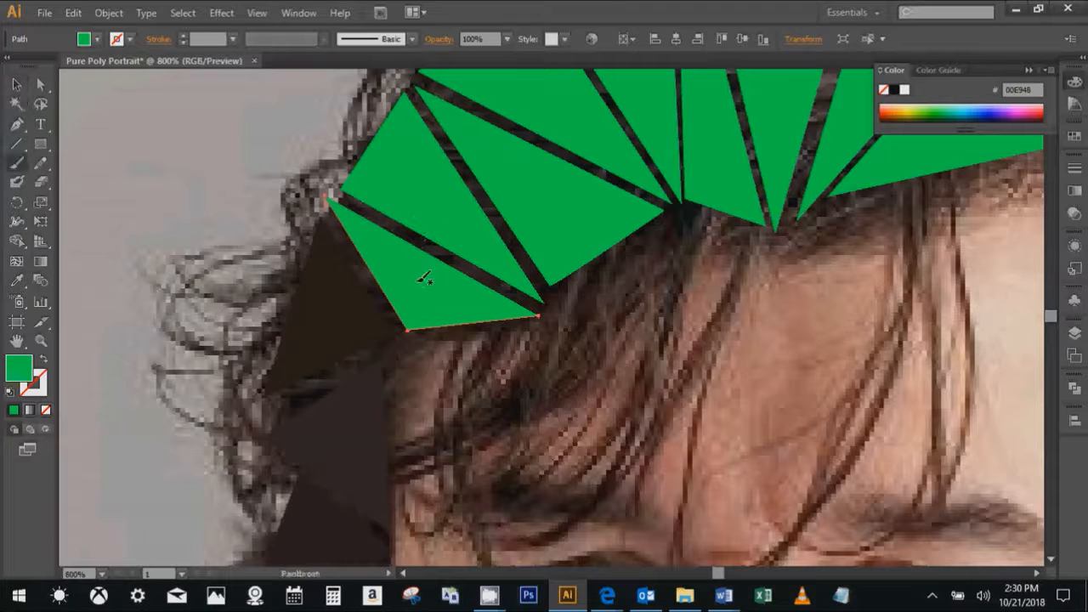
pyautogui.press('space')
pyautogui.moveTo(423, 274)
pyautogui.mouseDown()
pyautogui.moveTo(405, 409)
pyautogui.moveTo(386, 400)
pyautogui.mouseUp()
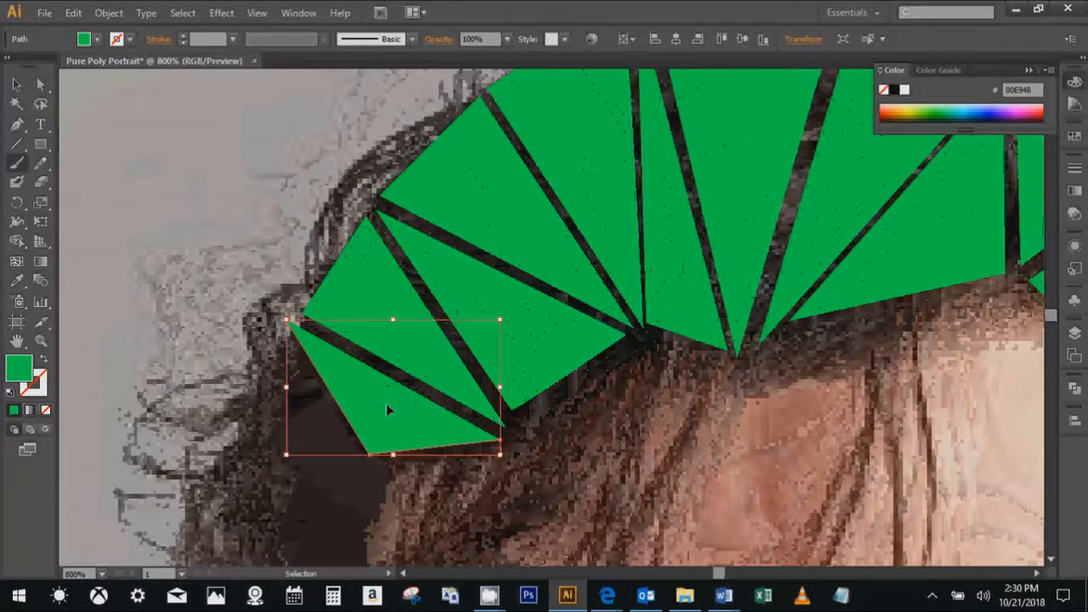
pyautogui.press('i')
pyautogui.click(403, 367)
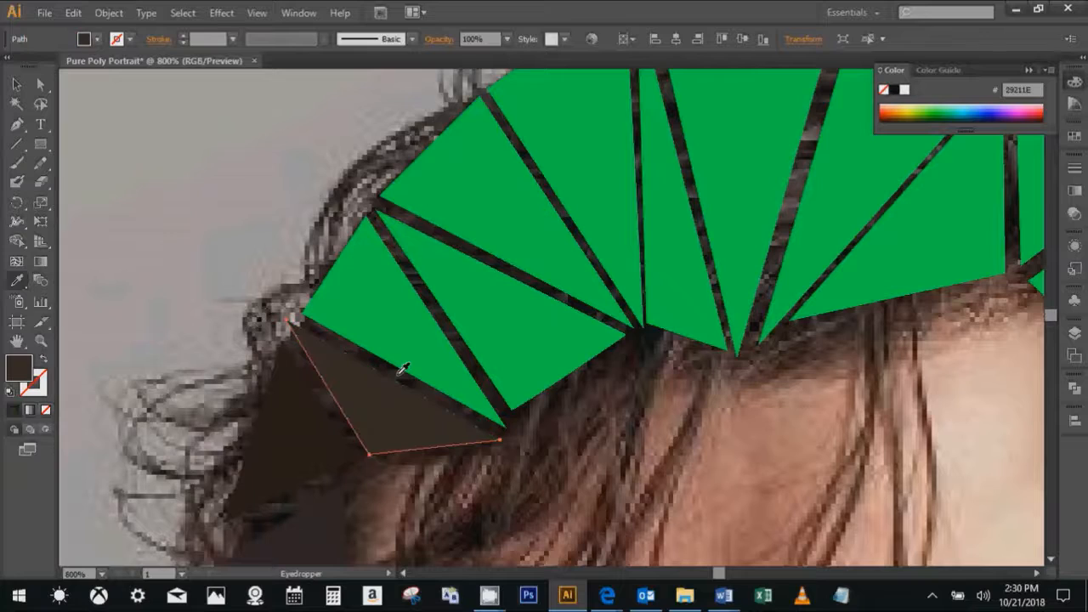
pyautogui.press('v')
# - Check the recoloured triangles down the left side of the hair, selecting them one after another
pyautogui.press('space')
pyautogui.moveTo(405, 392); pyautogui.dragTo(442, 258)
pyautogui.moveTo(388, 306); pyautogui.dragTo(415, 175)
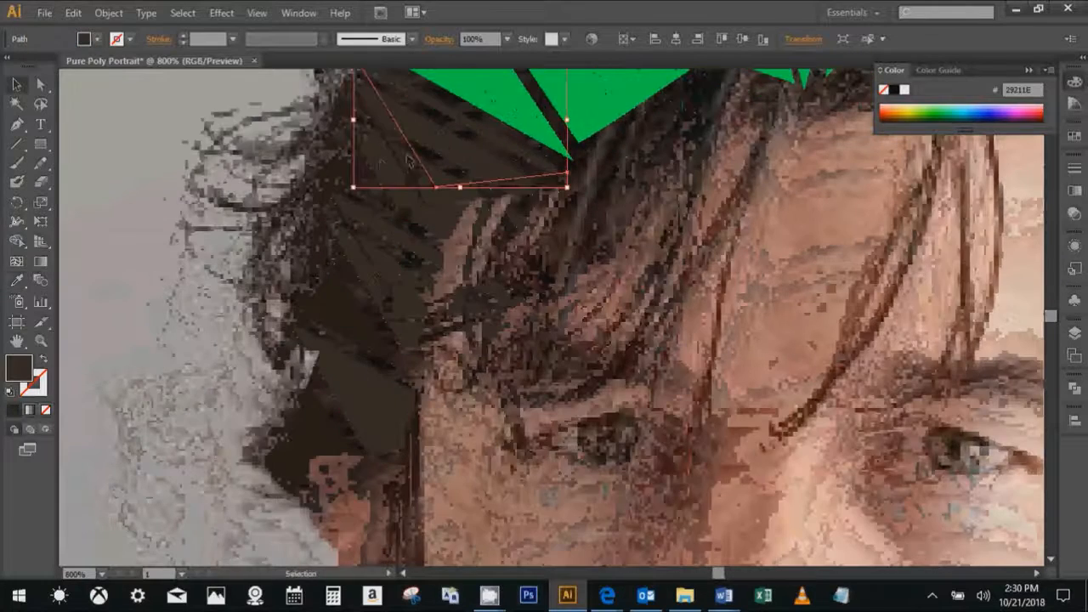
pyautogui.click(377, 180)
pyautogui.click(380, 308)
pyautogui.click(355, 352)
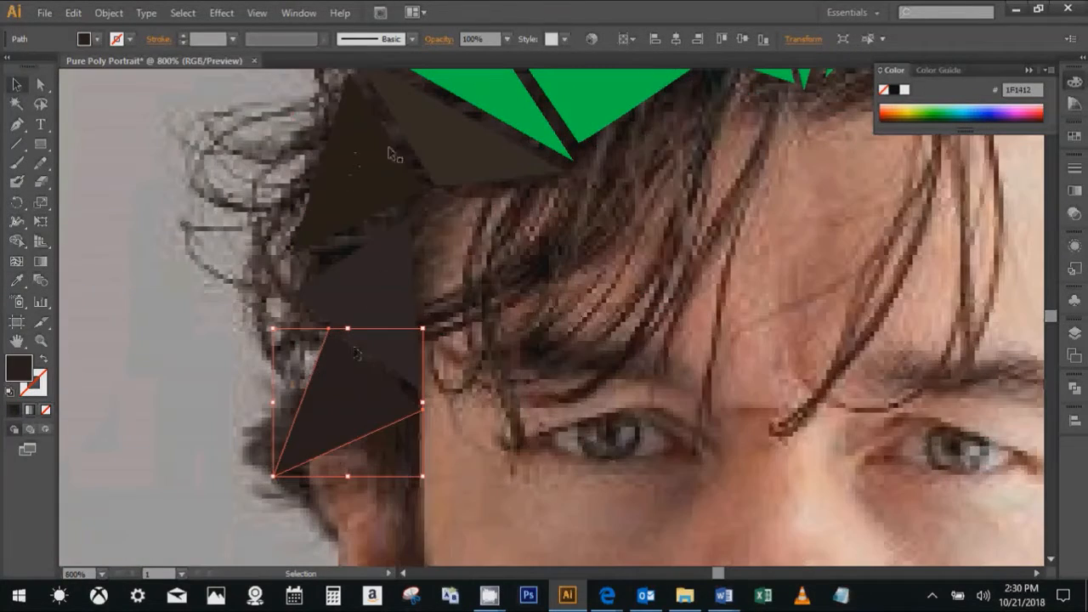
pyautogui.press('space')
pyautogui.moveTo(459, 143); pyautogui.dragTo(431, 371)
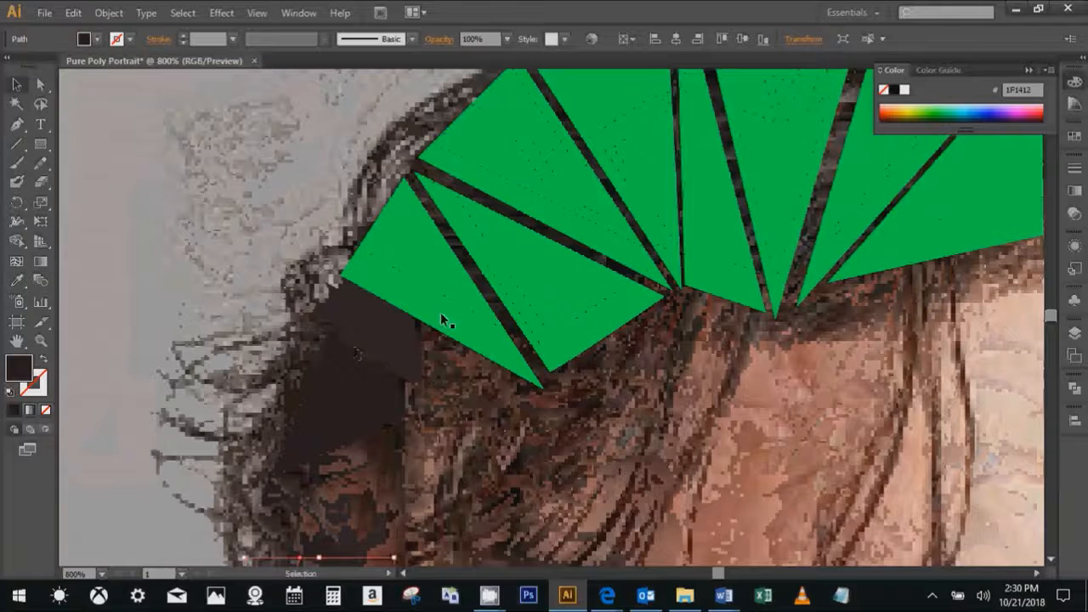
# - Recolour the two leftmost remaining green triangles with dark browns sampled from the gaps along their right and upper edges
pyautogui.click(437, 311)
pyautogui.press('i')
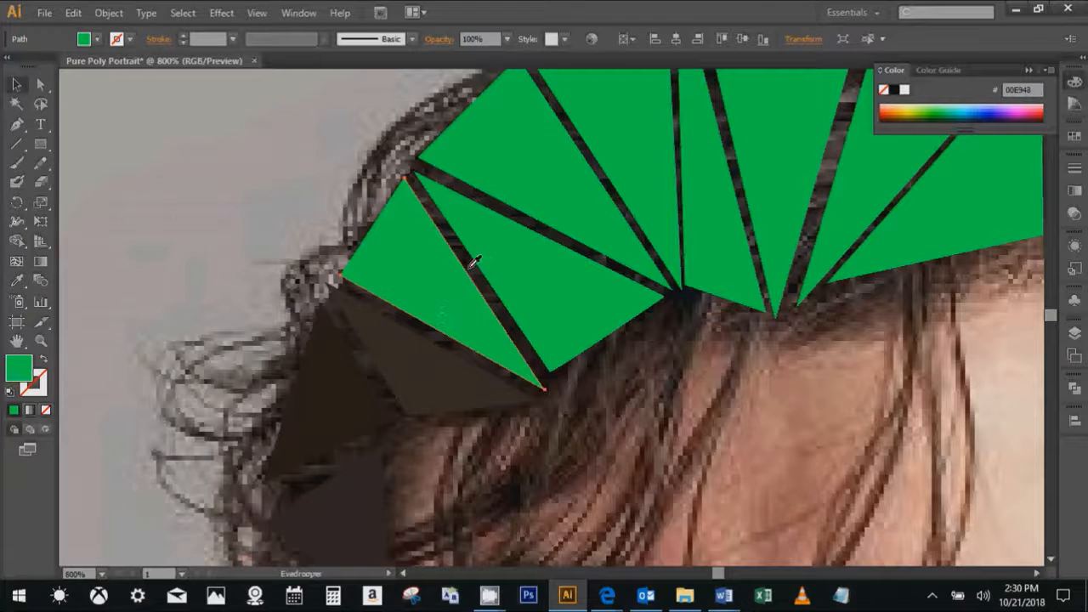
pyautogui.click(468, 250)
pyautogui.press('space')
pyautogui.moveTo(467, 248); pyautogui.dragTo(350, 334)
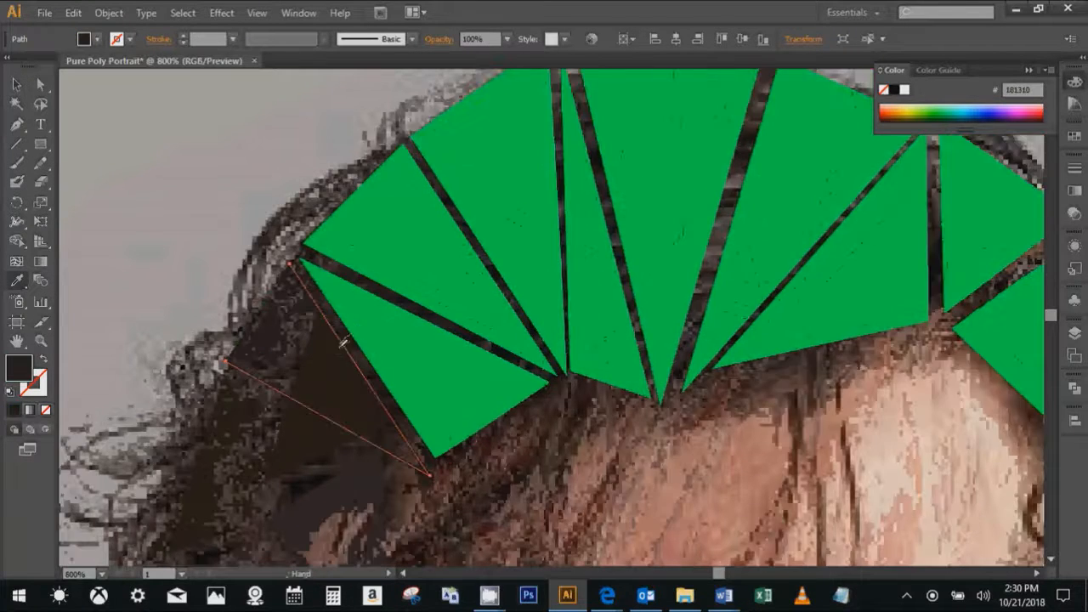
pyautogui.keyDown('ctrl'); pyautogui.click(403, 336); pyautogui.keyUp('ctrl')
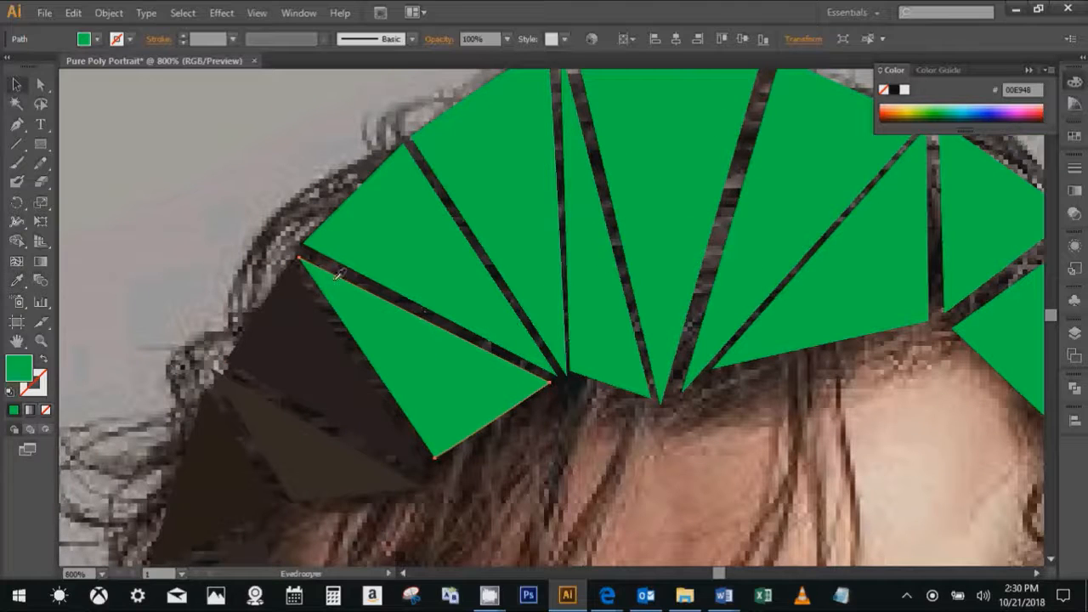
pyautogui.click(351, 267)
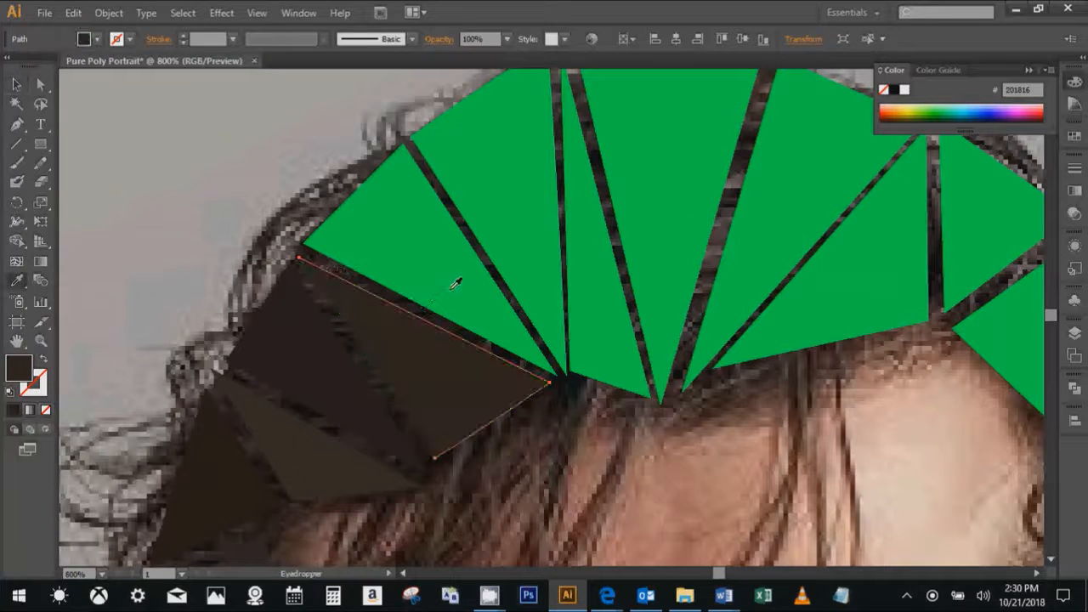
# - Fill the next green triangle up the left side of the crown with the near-black sampled from the gap along its right edge
pyautogui.keyDown('ctrl'); pyautogui.click(437, 243); pyautogui.keyUp('ctrl')
pyautogui.press('space')
pyautogui.moveTo(437, 243); pyautogui.dragTo(360, 276)
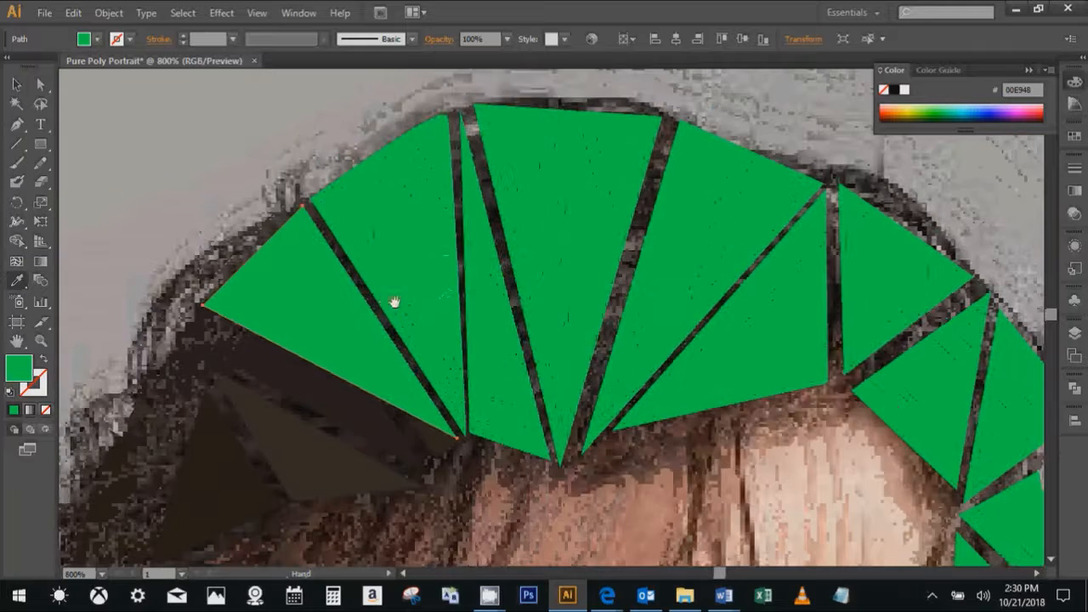
pyautogui.press('i')
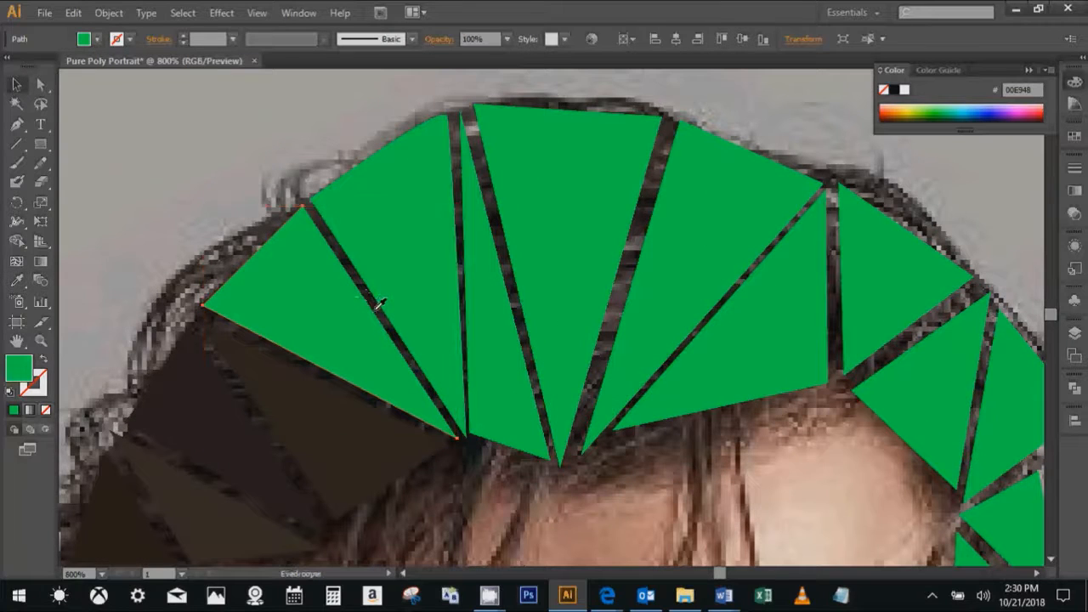
pyautogui.click(378, 304)
# - Recolour the large triangle left of the narrow sliver with the very dark brown pixel sampled from the gap between them
pyautogui.keyDown('ctrl'); pyautogui.click(426, 259); pyautogui.keyUp('ctrl')
pyautogui.press('space')
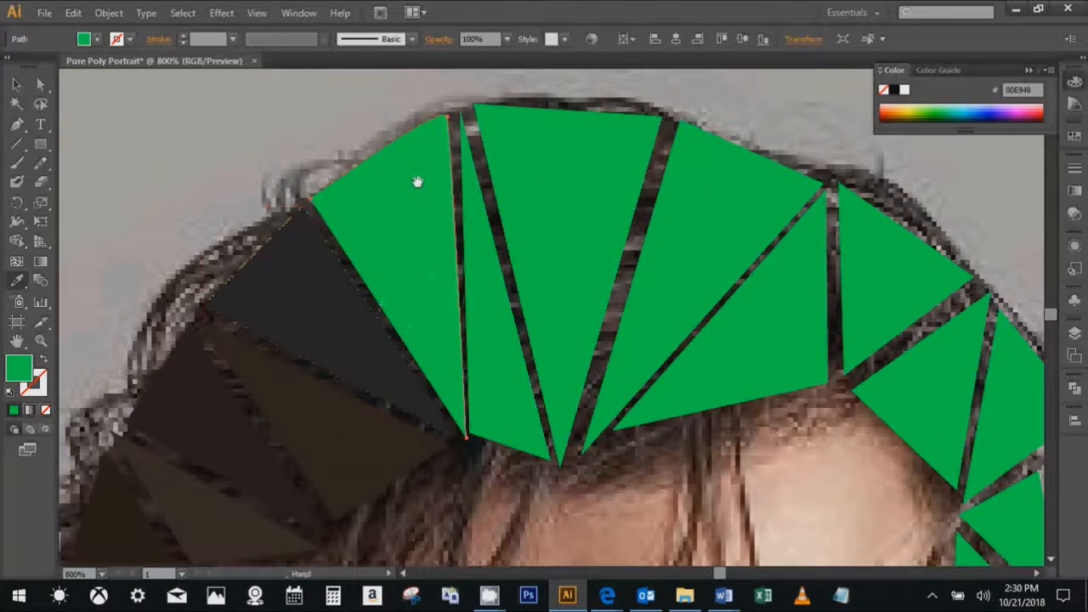
pyautogui.moveTo(417, 182); pyautogui.dragTo(424, 300)
pyautogui.press('v')
pyautogui.scroll(1, 482, 350)
pyautogui.scroll(1, 463, 308)
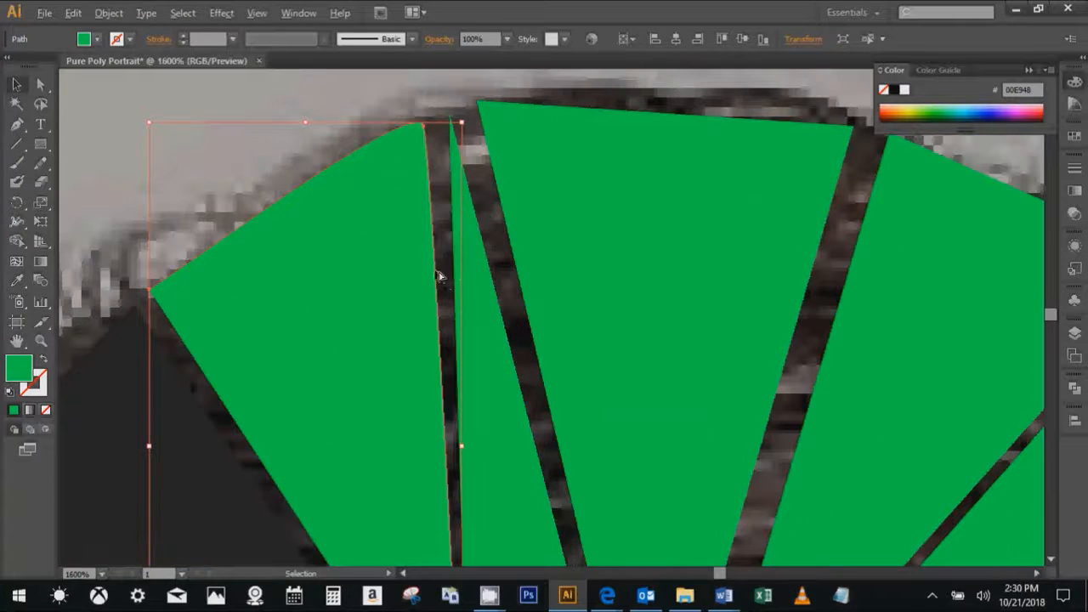
pyautogui.scroll(1, 439, 272)
pyautogui.scroll(-2, 440, 272)
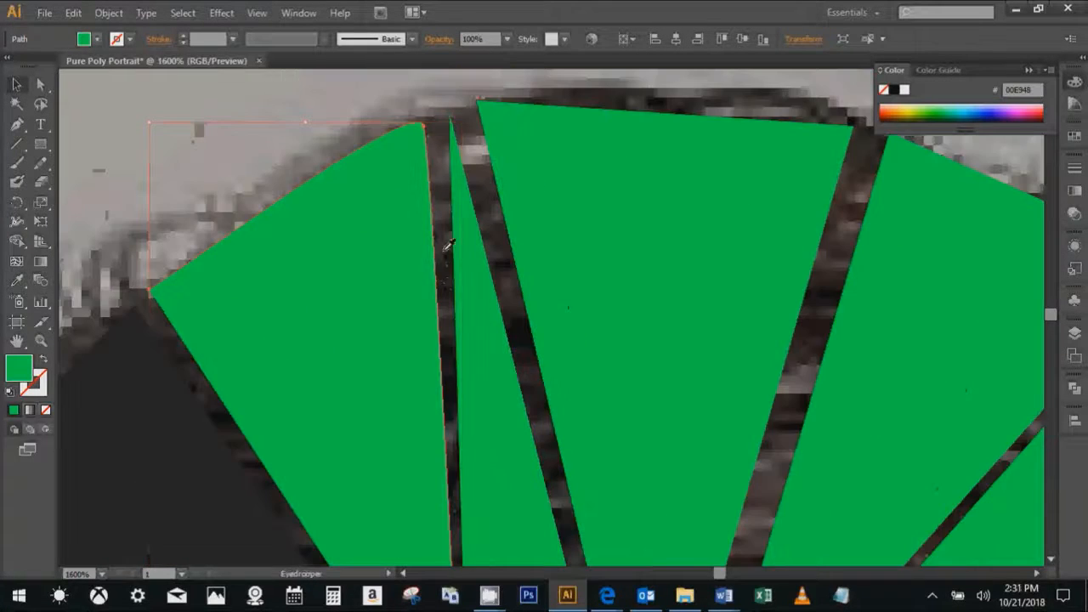
pyautogui.press('i')
pyautogui.scroll(3, 443, 236)
pyautogui.scroll(2, 455, 272)
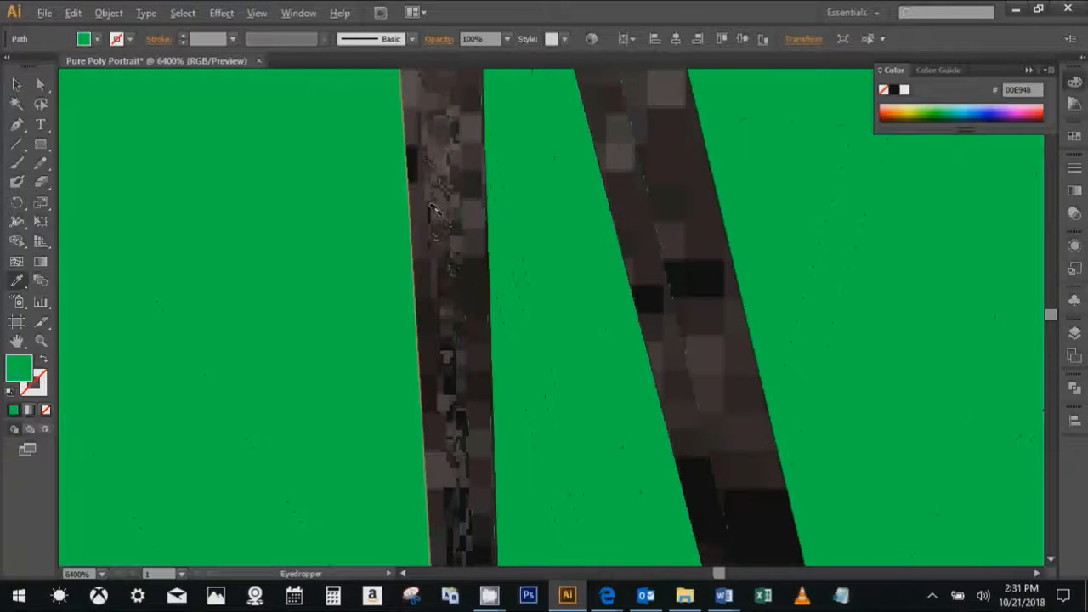
pyautogui.click(452, 230)
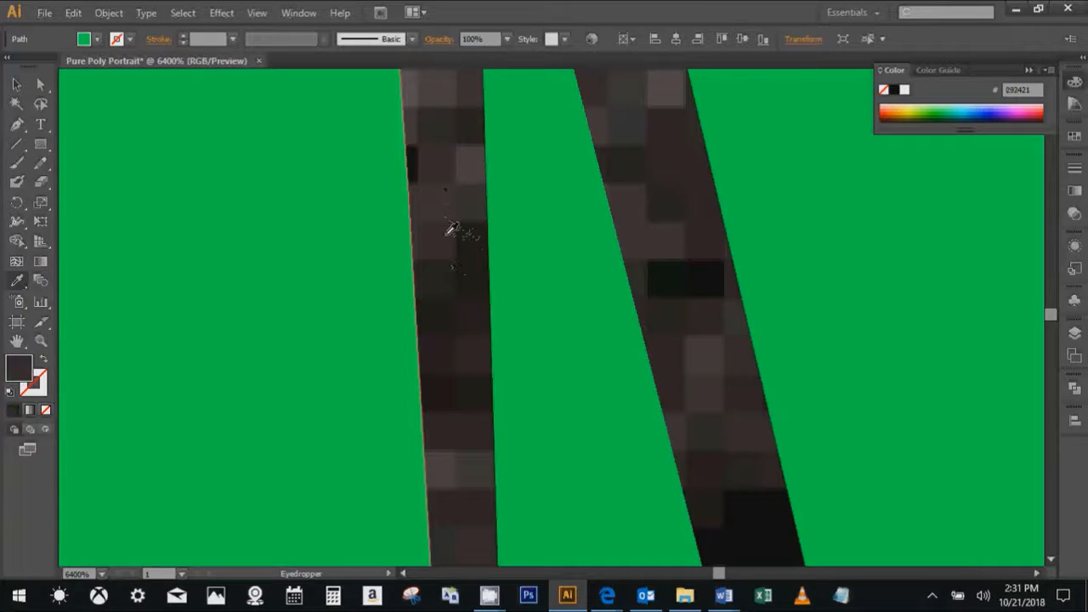
pyautogui.click(451, 225)
pyautogui.click(463, 232)
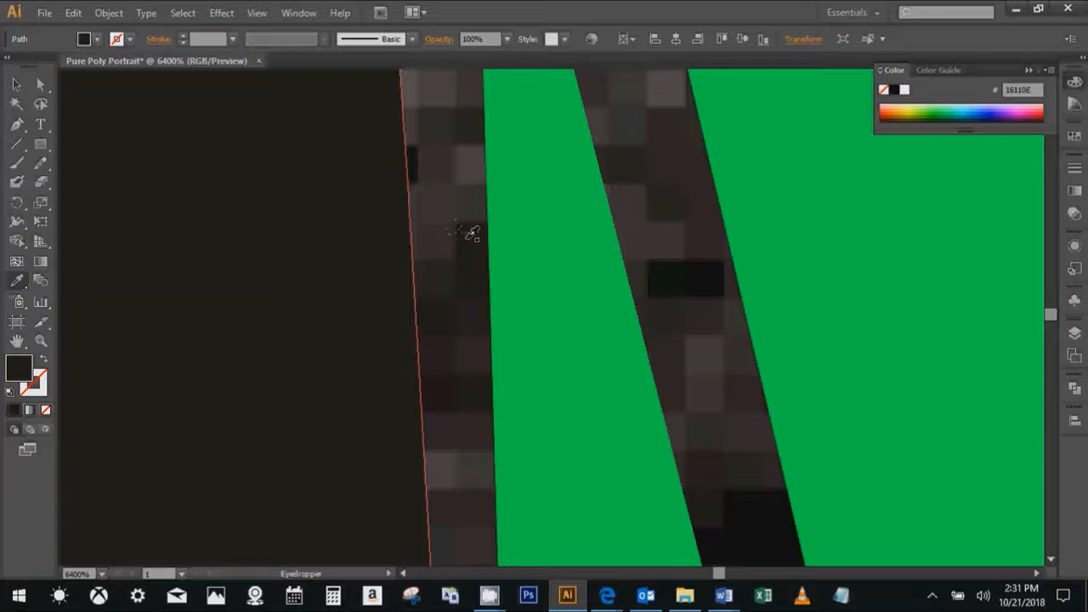
# - Fill the narrow sliver triangle at the crown with the grey-brown sampled from the gap along its right edge
pyautogui.scroll(-4, 467, 246)
pyautogui.scroll(1, 482, 312)
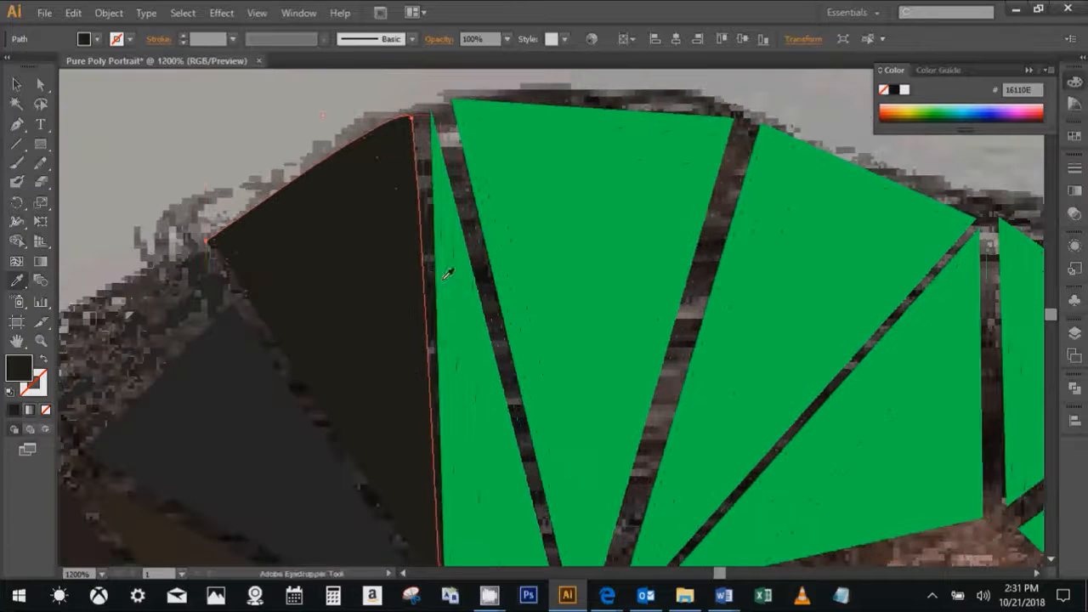
pyautogui.press('v')
pyautogui.click(471, 258)
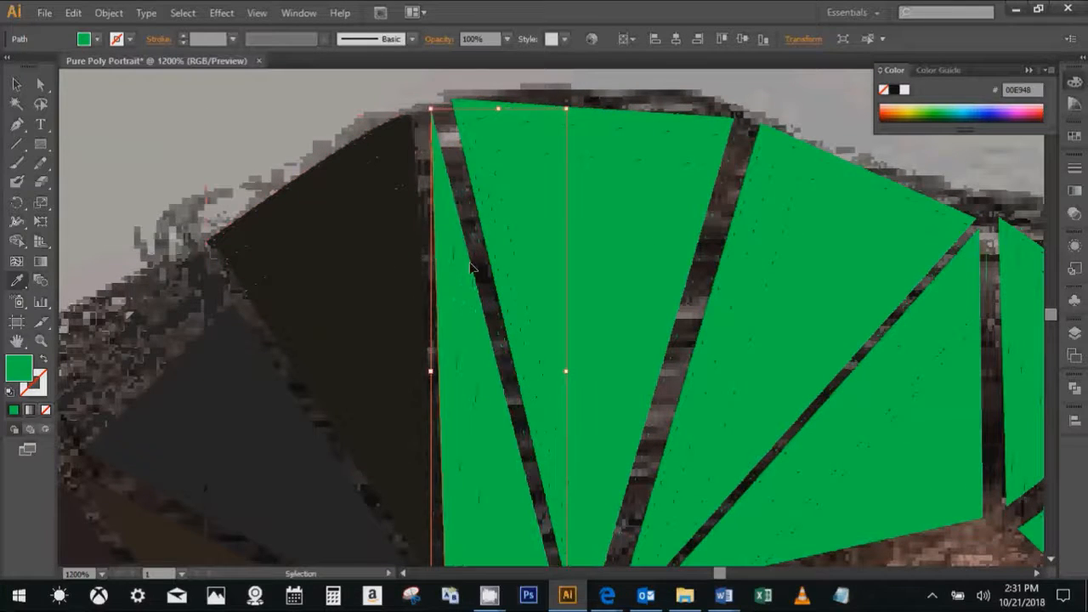
pyautogui.press('i')
pyautogui.click(475, 232)
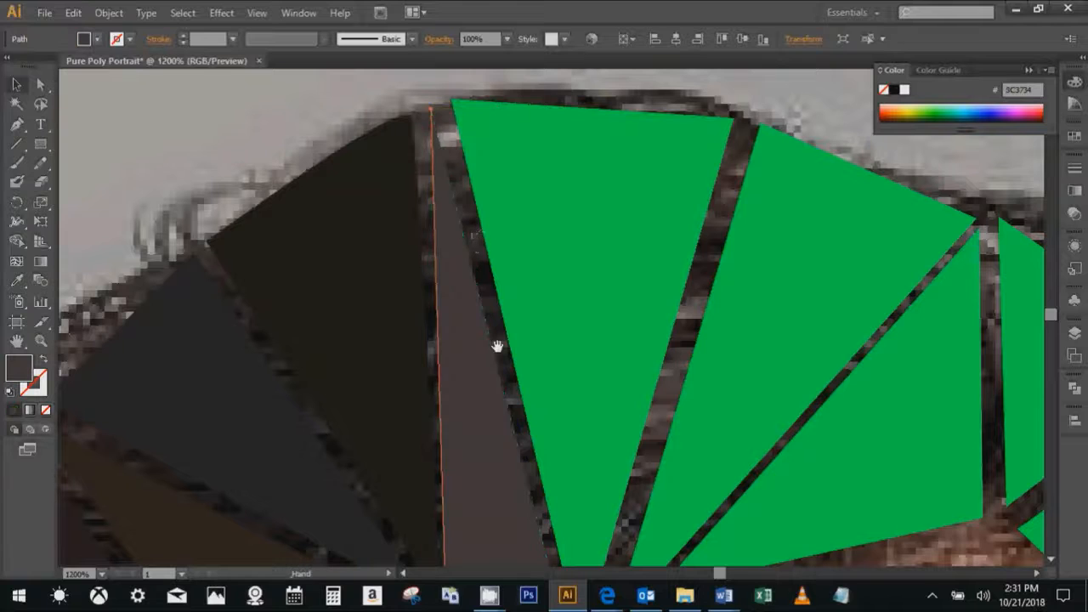
# - Recolour the wide triangle at the top of the head with the dark brown sampled from the gap along its right edge
pyautogui.moveTo(498, 345); pyautogui.dragTo(390, 224)
pyautogui.press('v')
pyautogui.click(503, 168)
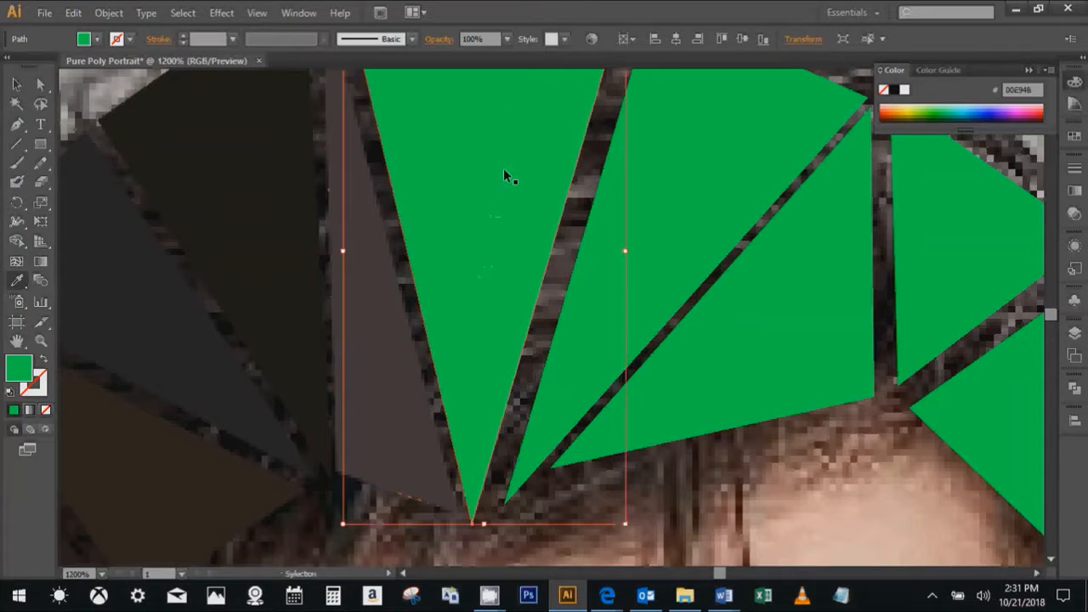
pyautogui.press('i')
pyautogui.click(595, 162)
# - Recolour the next two triangles above the forehead, sampling the hair at the first one's outer tip and the gap along the second one's right edge
pyautogui.moveTo(588, 159); pyautogui.dragTo(332, 197)
pyautogui.keyDown('ctrl'); pyautogui.click(451, 167); pyautogui.keyUp('ctrl')
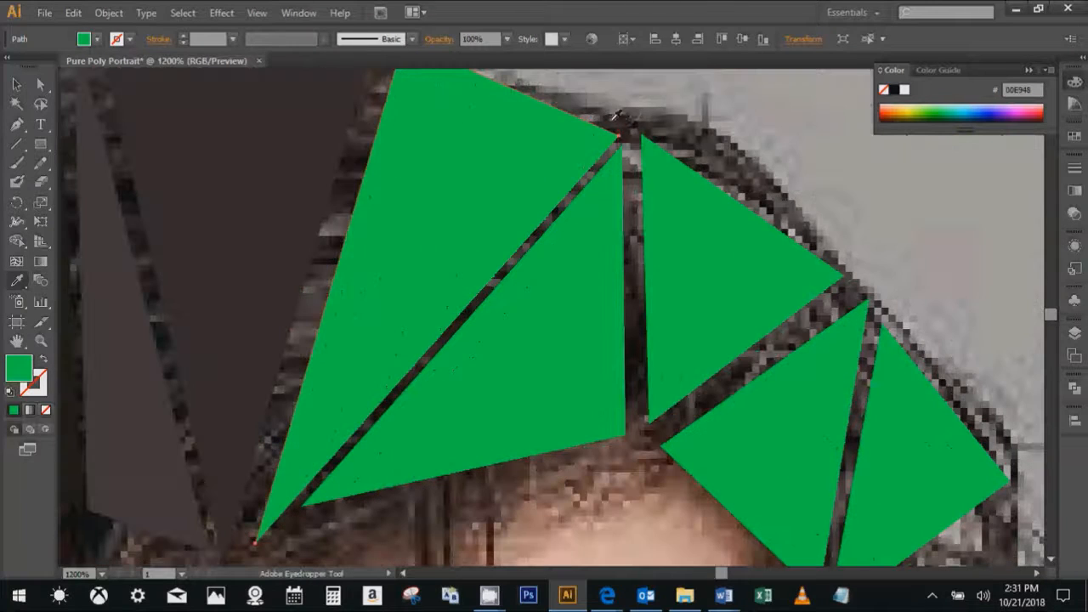
pyautogui.click(612, 121)
pyautogui.keyDown('ctrl'); pyautogui.click(573, 252); pyautogui.keyUp('ctrl')
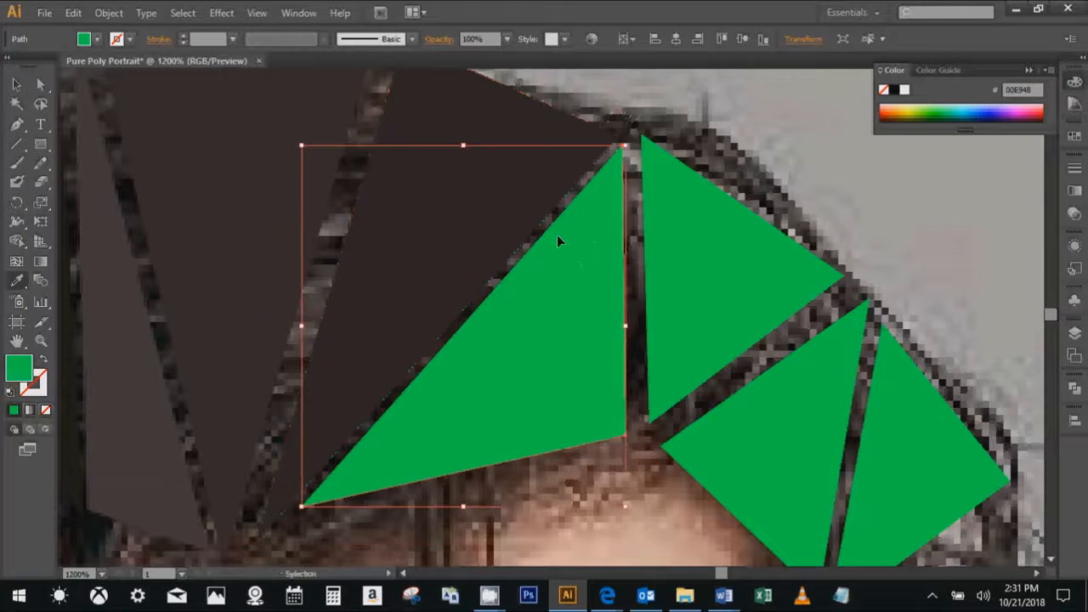
pyautogui.press('v')
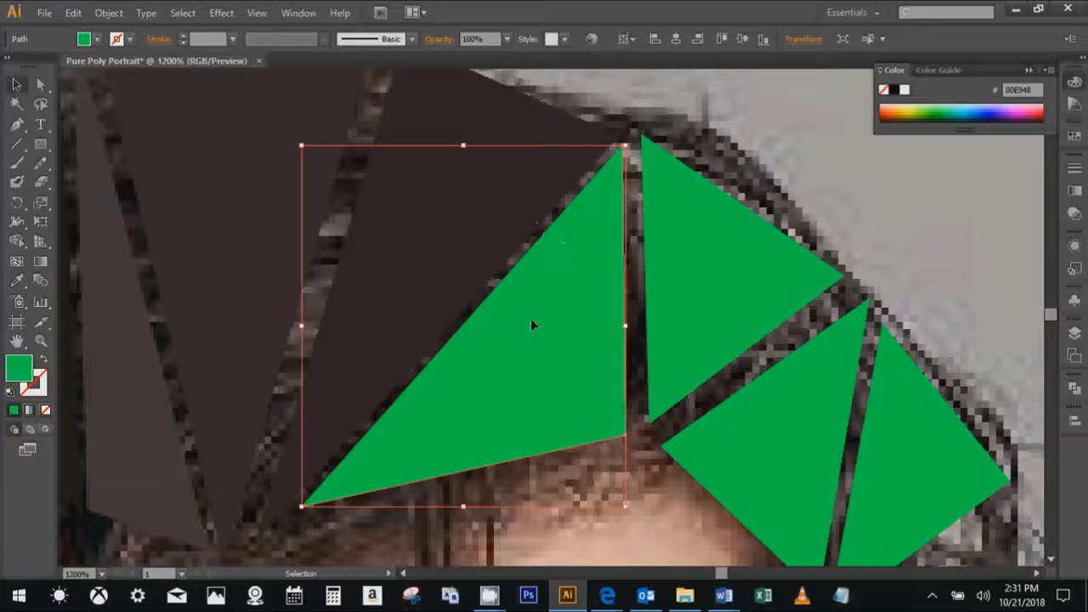
pyautogui.press('i')
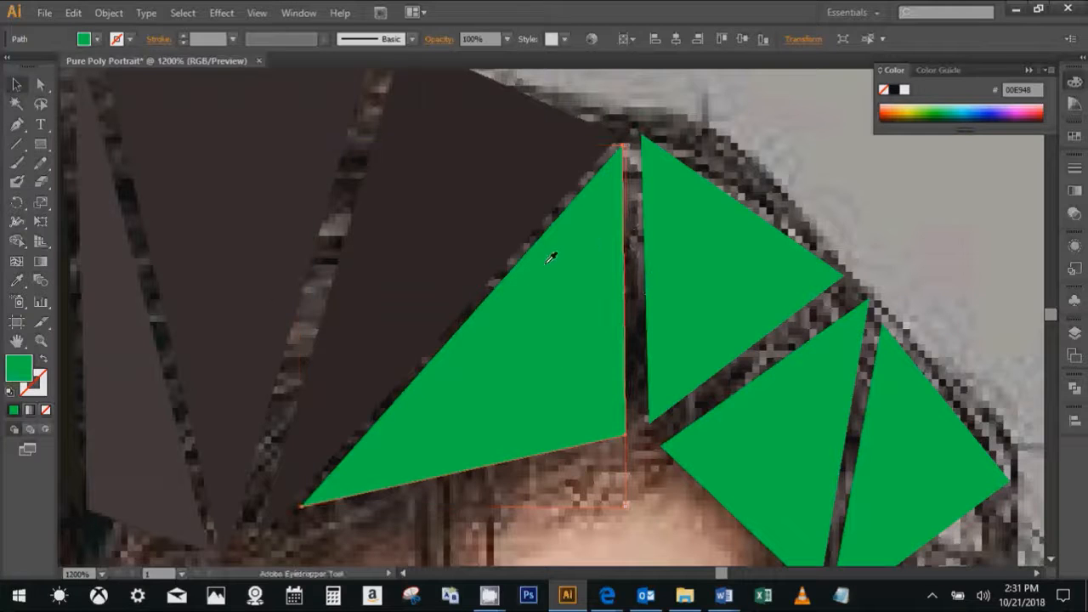
pyautogui.click(639, 209)
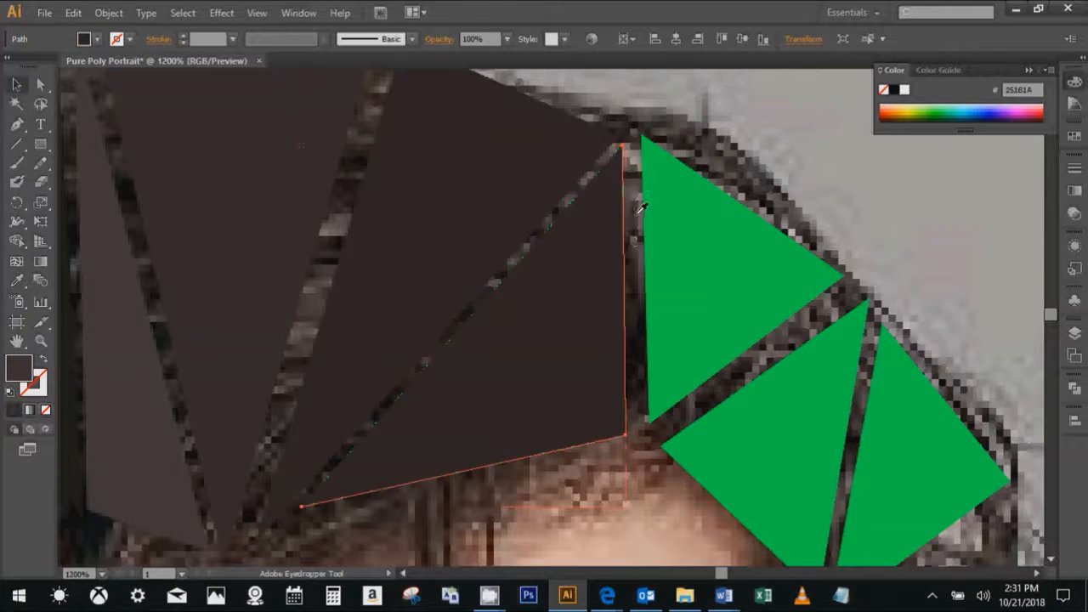
# - Recolour the next two green triangles down the right side of the hair with browns sampled from the hair strip between them
pyautogui.moveTo(636, 229); pyautogui.dragTo(254, 115)
pyautogui.press('v')
pyautogui.click(355, 211)
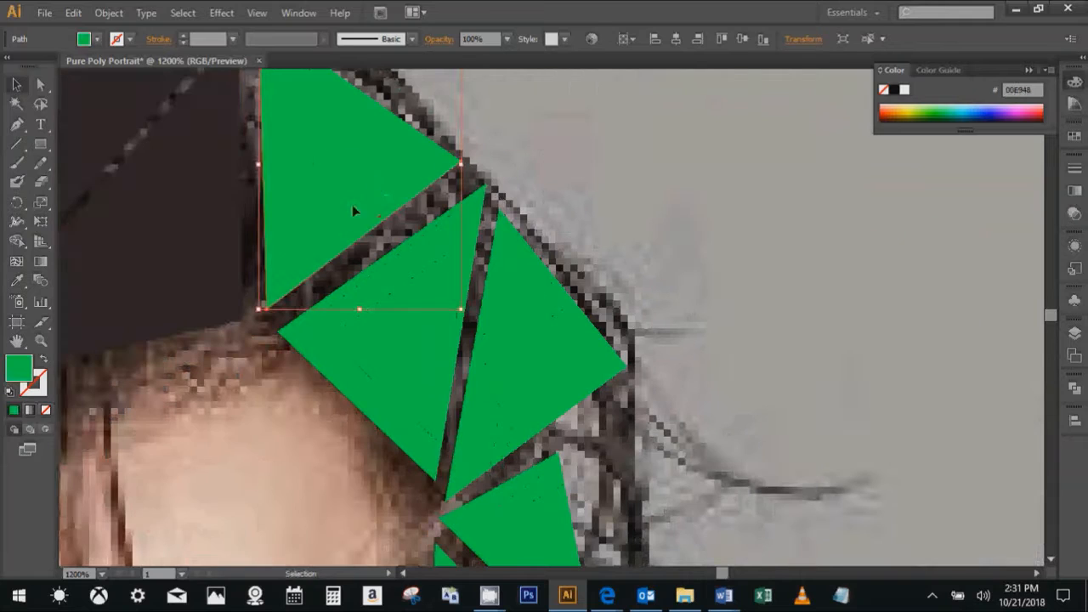
pyautogui.press('i')
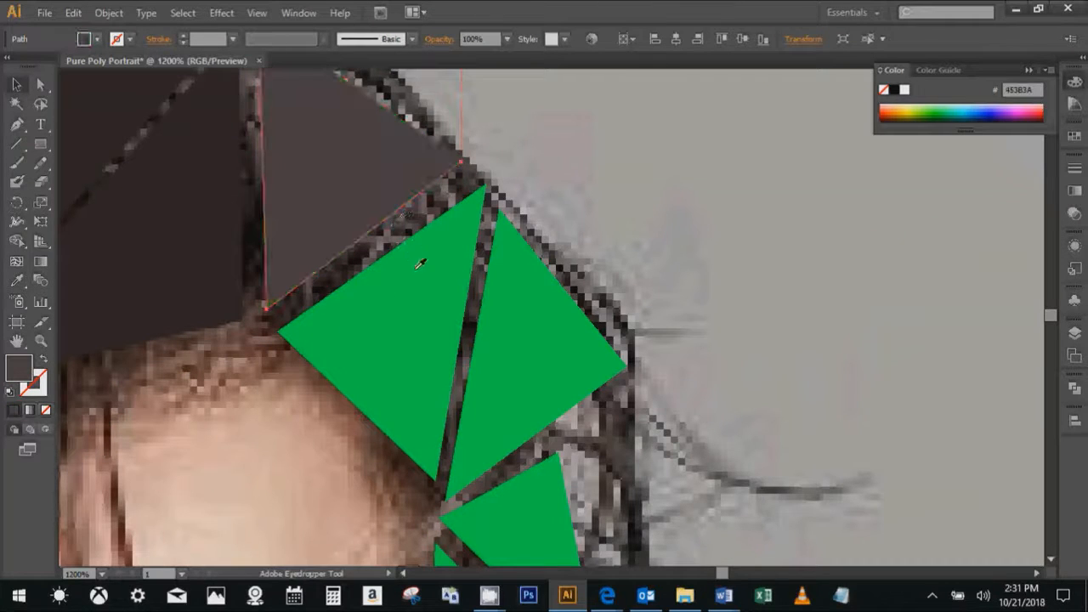
pyautogui.keyDown('ctrl'); pyautogui.click(439, 280); pyautogui.keyUp('ctrl')
pyautogui.click(402, 217)
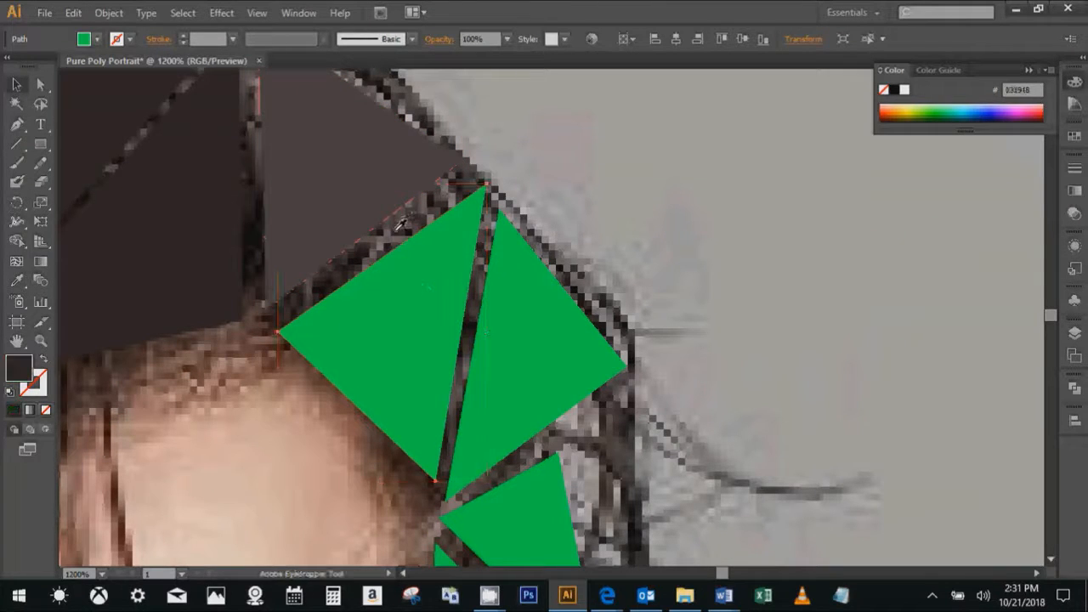
# - Recolour the next two triangles down the right side with dark tones sampled from the curls beside their outer edges
pyautogui.scroll(-2, 510, 255)
pyautogui.keyDown('ctrl'); pyautogui.click(540, 264); pyautogui.keyUp('ctrl')
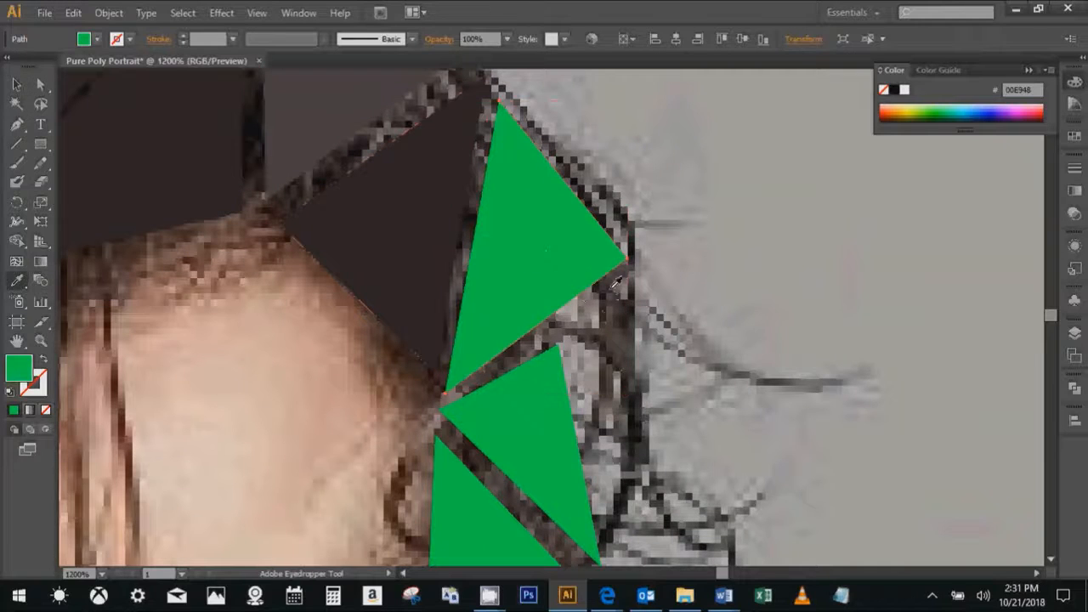
pyautogui.click(601, 297)
pyautogui.scroll(-3, 595, 297)
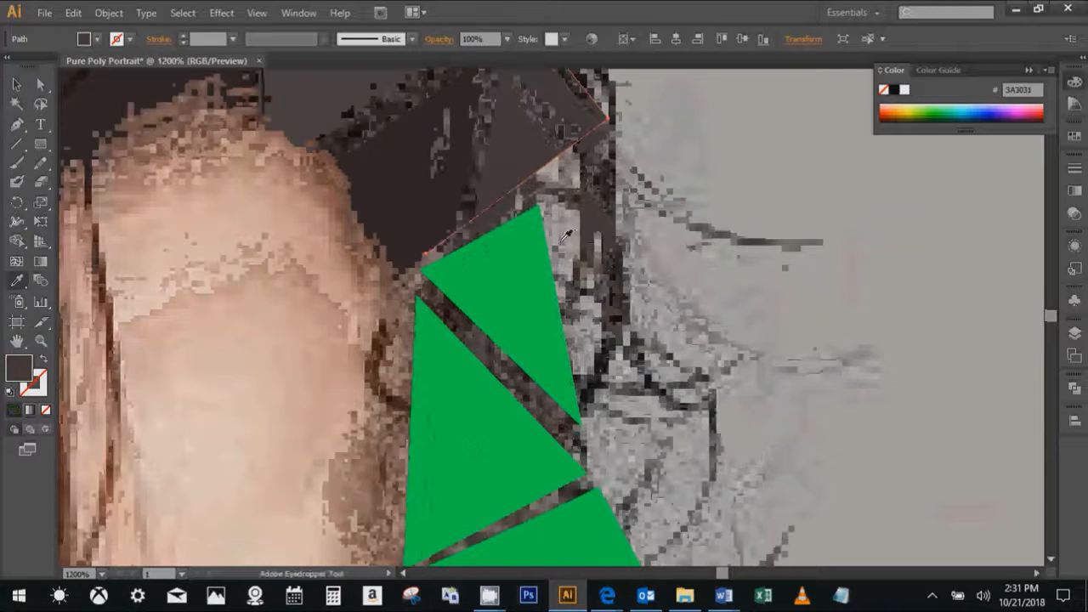
pyautogui.keyDown('ctrl'); pyautogui.click(553, 291); pyautogui.keyUp('ctrl')
pyautogui.click(574, 298)
# - Recolour the large triangle beside the right temple, replacing the brown sampled from its upper gap with light grey sampled from between the curls
pyautogui.scroll(-3, 561, 302)
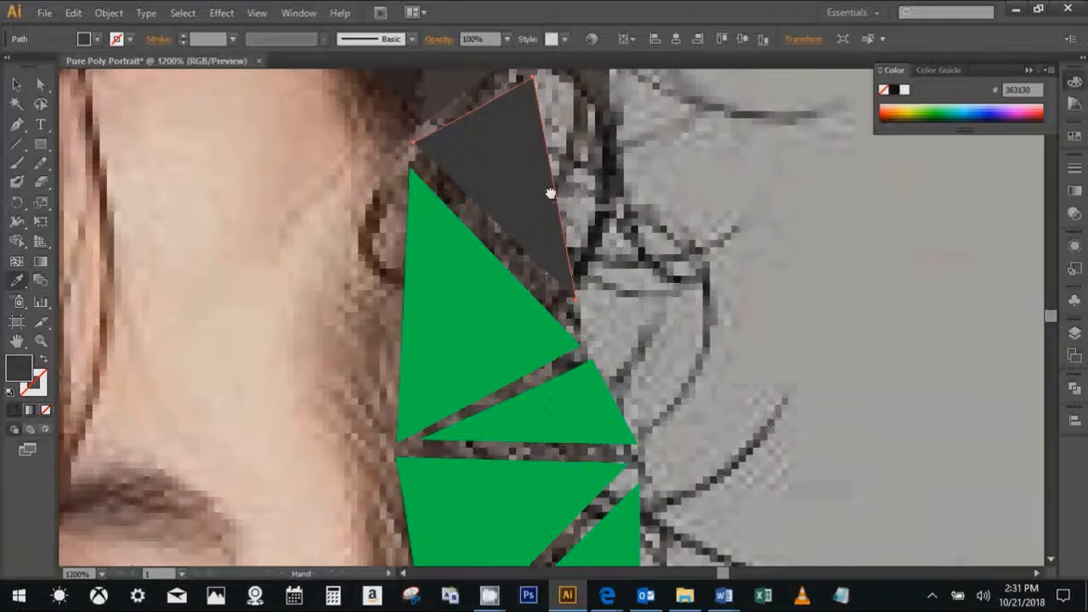
pyautogui.keyDown('ctrl'); pyautogui.click(508, 309); pyautogui.keyUp('ctrl')
pyautogui.click(506, 246)
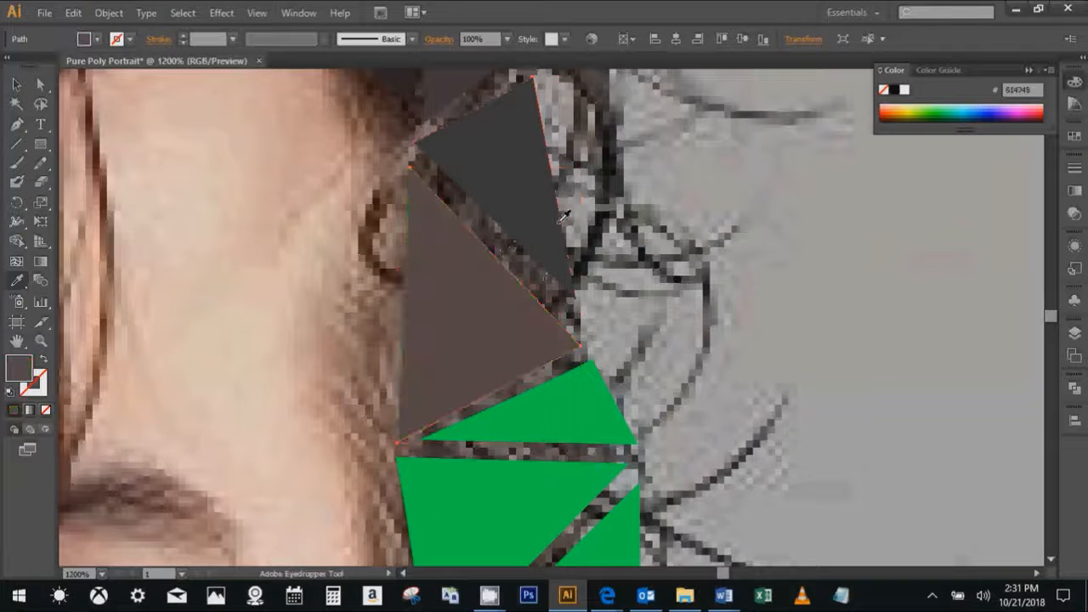
pyautogui.click(582, 206)
# - Fill the small green triangle below the light grey one with the grey-brown sampled from the gap along its upper edge
pyautogui.scroll(-5, 481, 281)
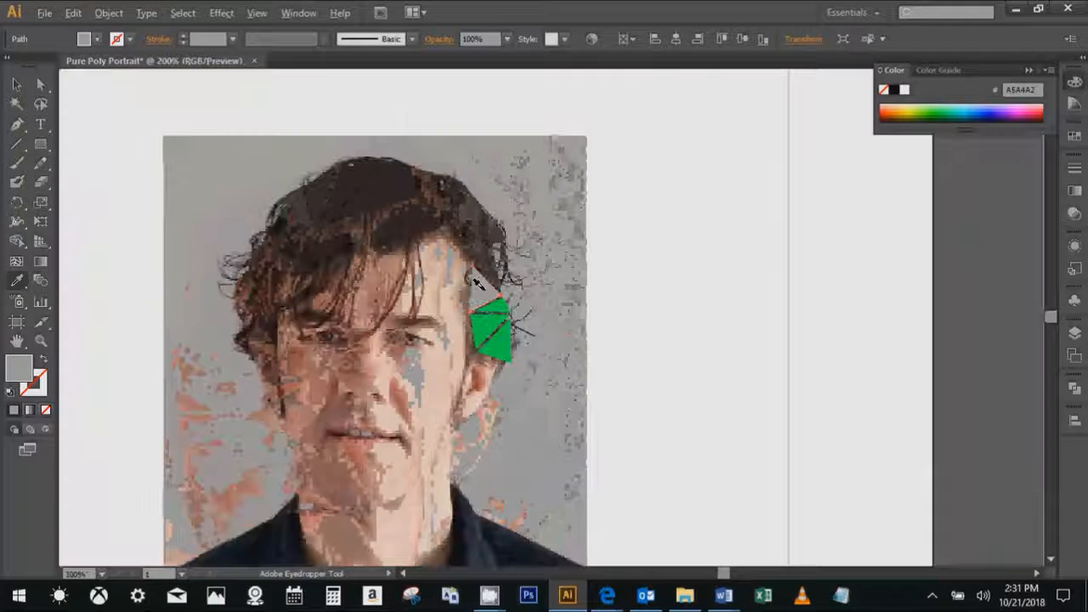
pyautogui.scroll(3, 481, 284)
pyautogui.moveTo(457, 258); pyautogui.dragTo(548, 324)
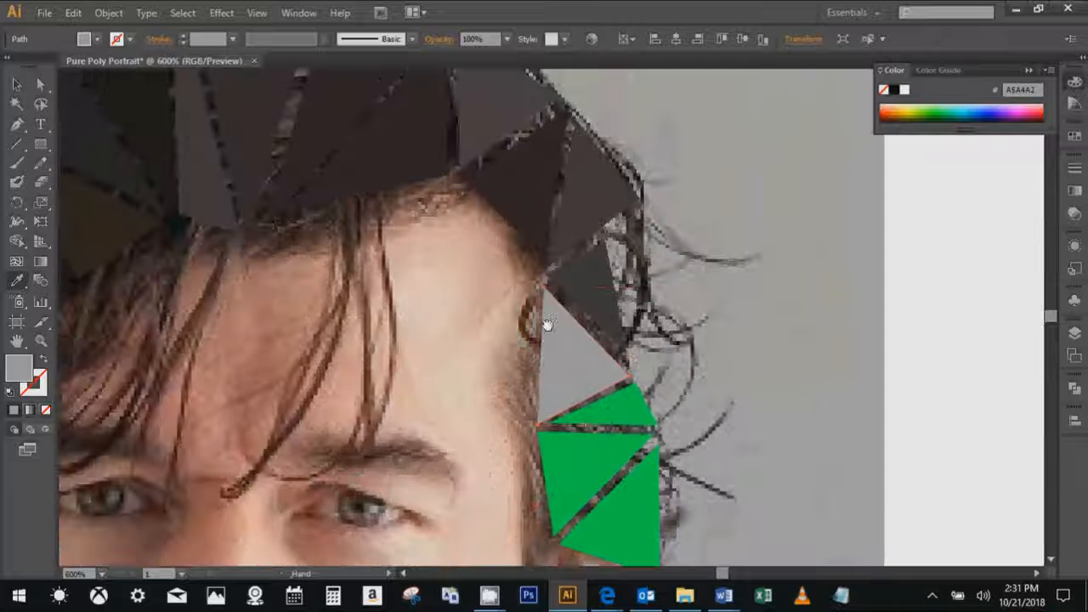
pyautogui.keyDown('ctrl'); pyautogui.click(610, 408); pyautogui.keyUp('ctrl')
pyautogui.scroll(3, 598, 411)
pyautogui.moveTo(598, 411); pyautogui.dragTo(319, 297)
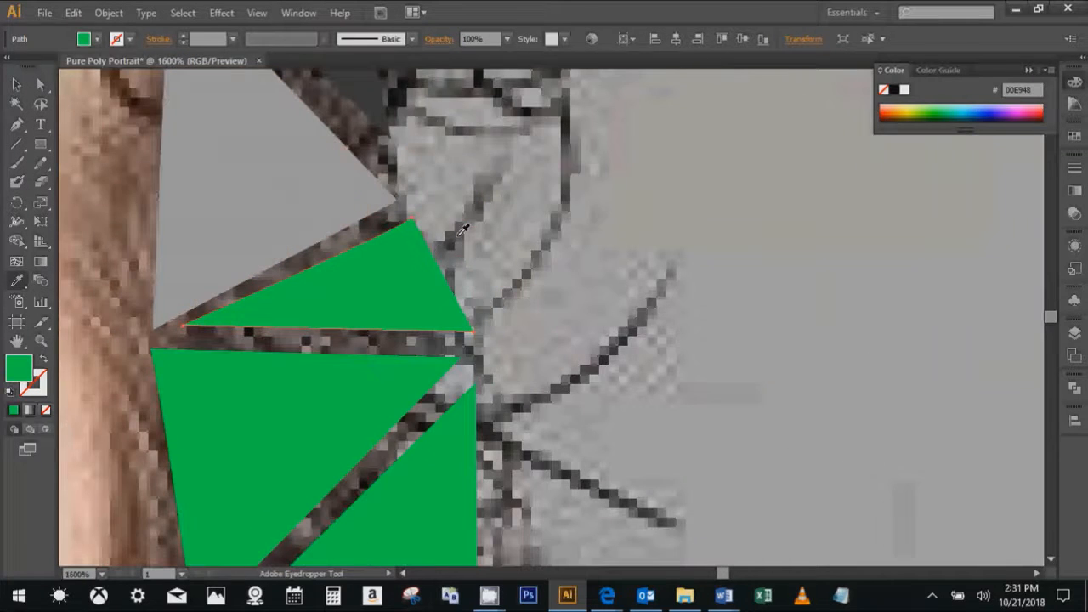
pyautogui.click(358, 233)
# - Recolour the last two green triangles above the right ear, sampling the gap above the first and the hair right of the second
pyautogui.moveTo(269, 445); pyautogui.dragTo(371, 301)
pyautogui.keyDown('ctrl'); pyautogui.click(371, 301); pyautogui.keyUp('ctrl')
pyautogui.click(468, 219)
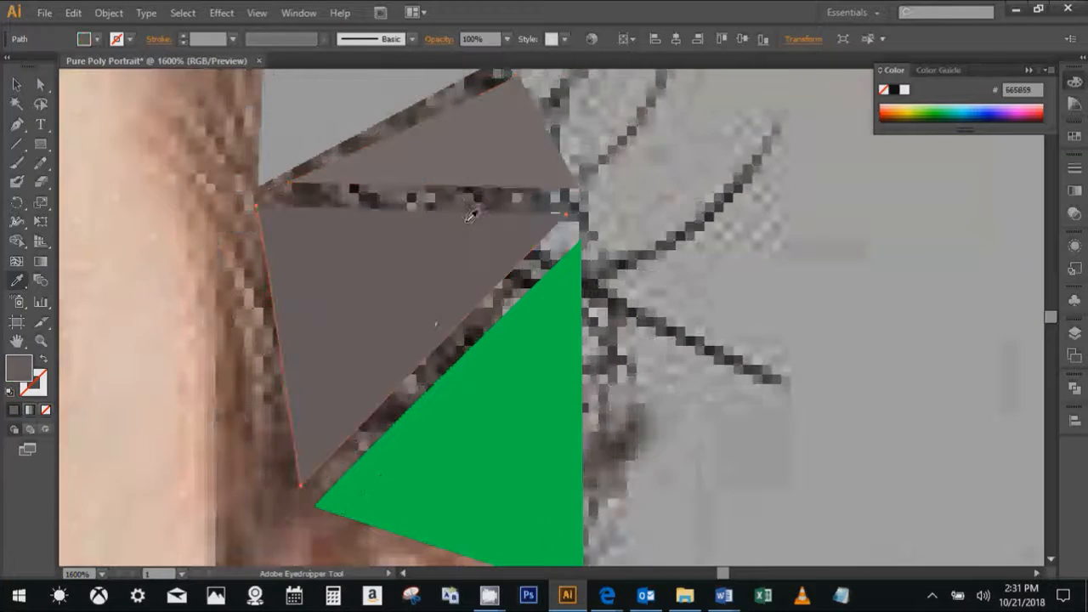
pyautogui.moveTo(495, 363); pyautogui.dragTo(439, 267)
pyautogui.keyDown('ctrl'); pyautogui.click(493, 298); pyautogui.keyUp('ctrl')
pyautogui.click(545, 347)
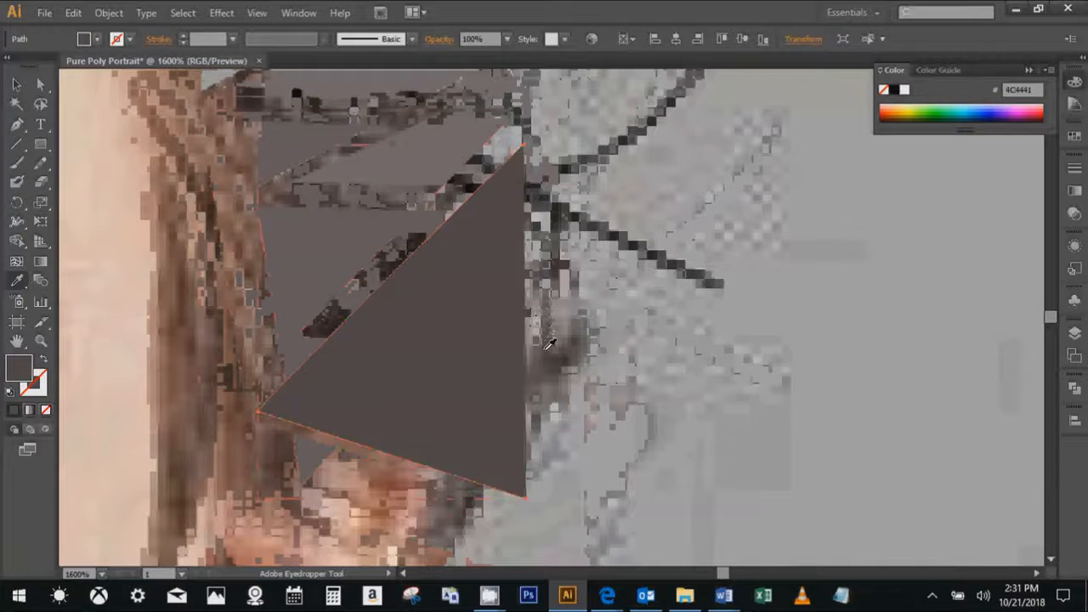
# - Deselect everything and check the recoloured hair triangles against the whole portrait at 200%
pyautogui.hotkey('ctrl', 'shift', 'a')
pyautogui.hotkey('ctrl', '1')
pyautogui.scroll(1, 550, 240)
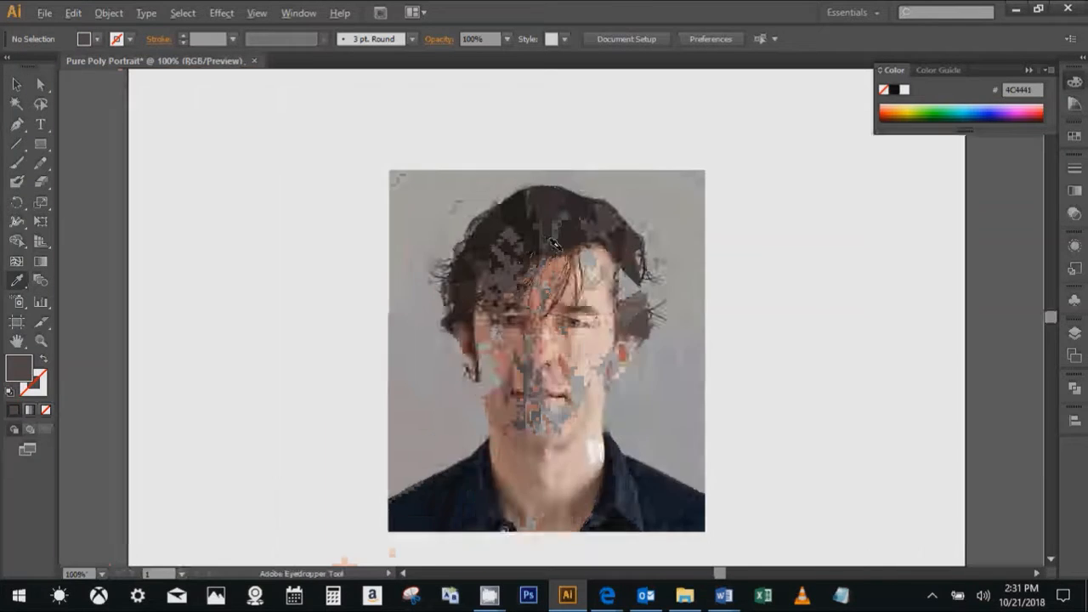
pyautogui.scroll(1, 553, 242)
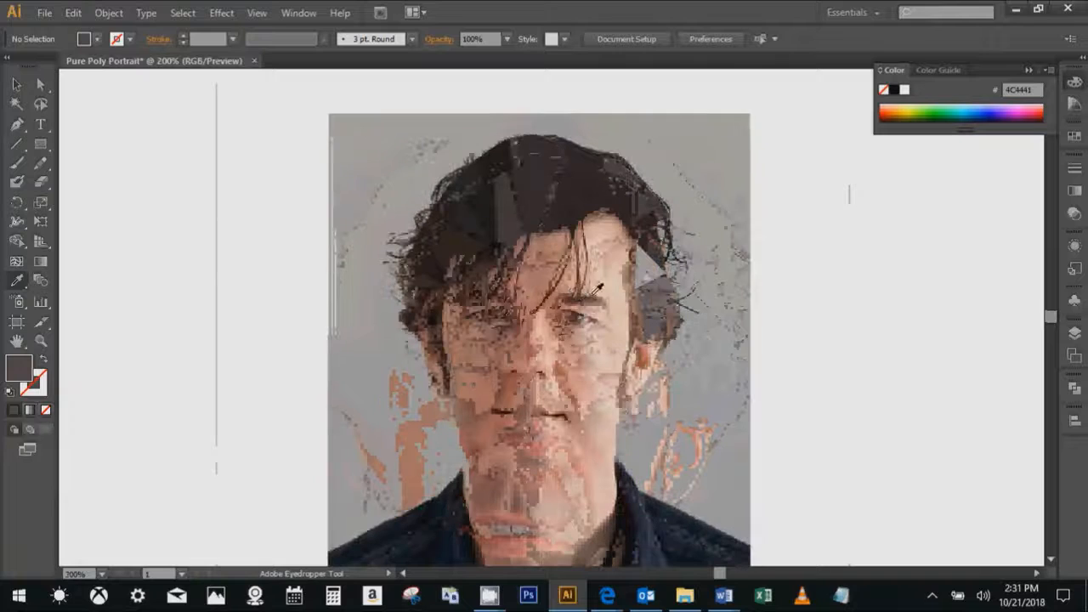
# - Toggle the photo layer's visibility to examine the hair triangles on their own, leaving the photo shown
pyautogui.click(1075, 335)
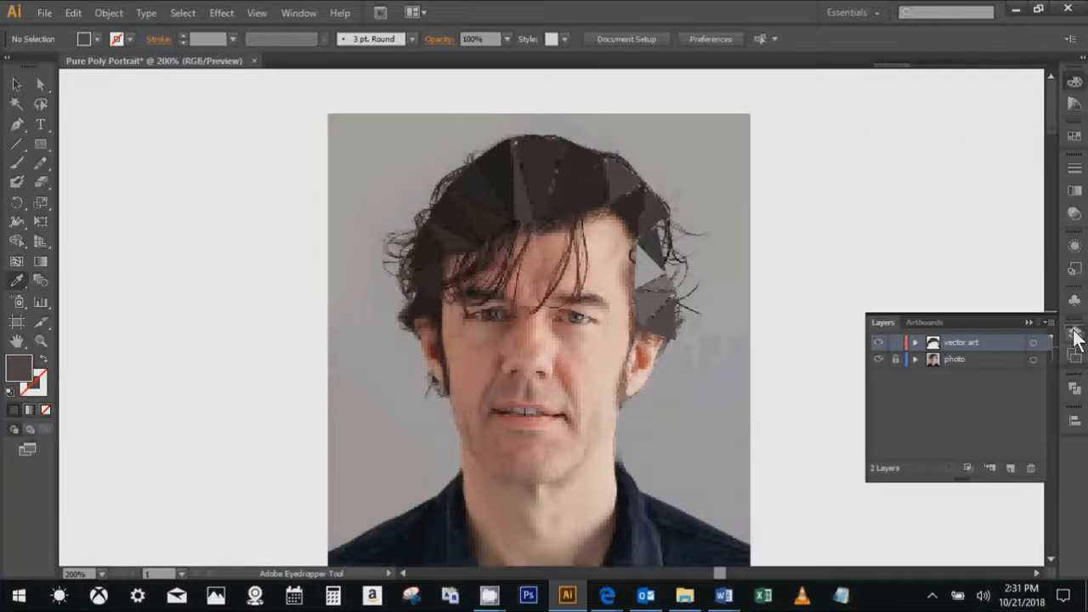
pyautogui.click(879, 360)
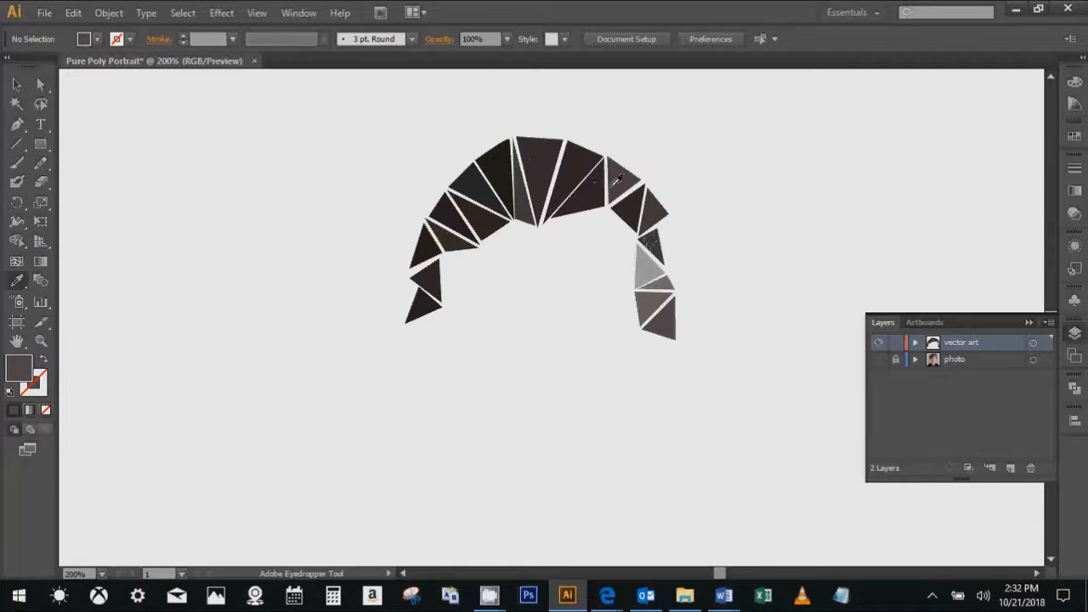
pyautogui.click(877, 366)
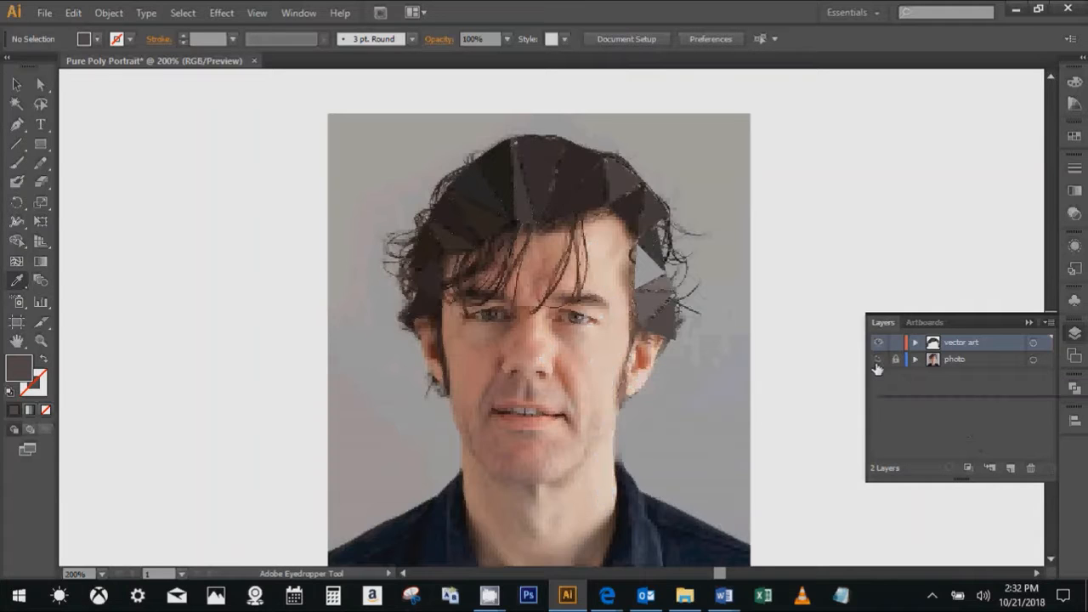
pyautogui.click(878, 366)
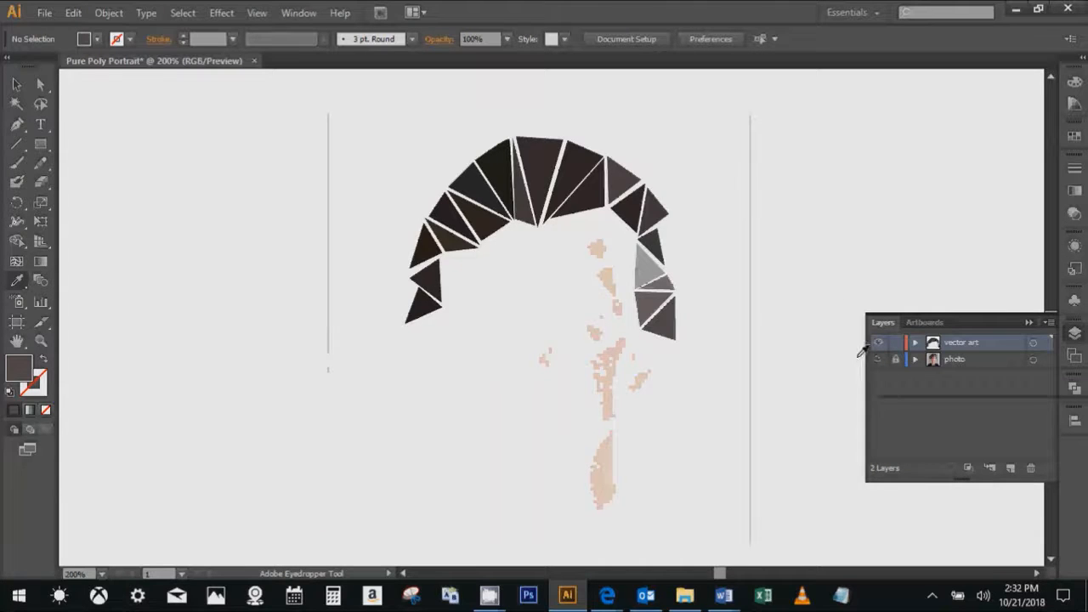
pyautogui.click(874, 358)
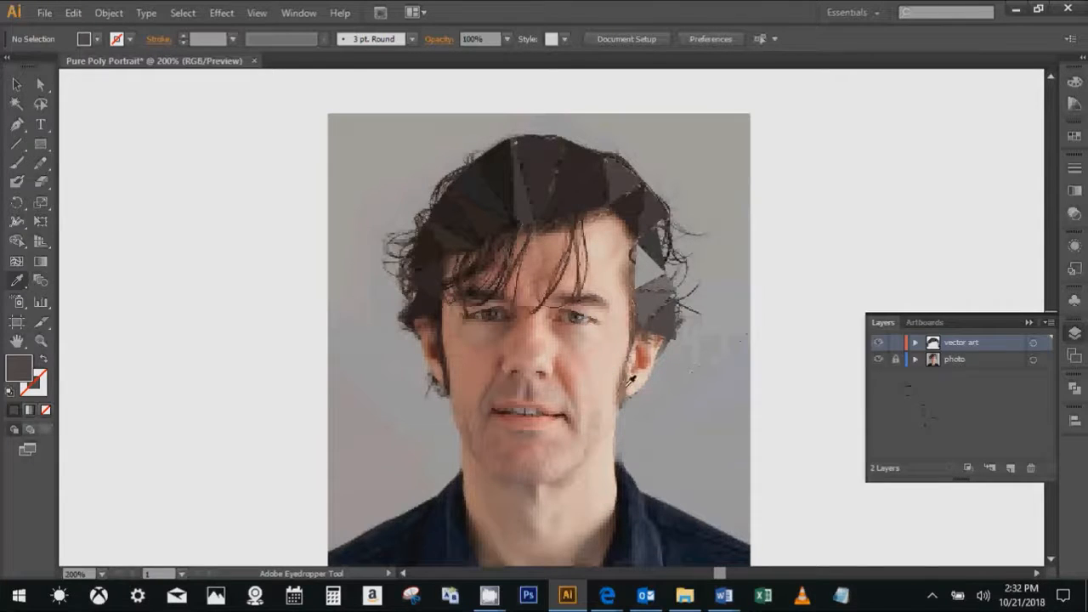
# - Select individual hair triangles one at a time to inspect them against the photo, and clear the selection
pyautogui.scroll(-3, 476, 391)
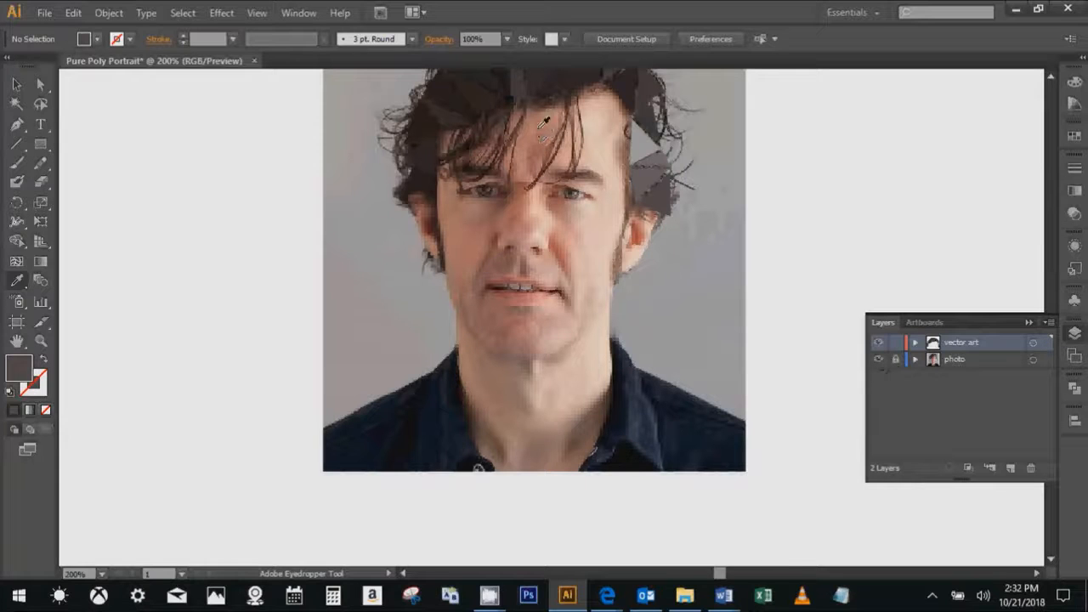
pyautogui.moveTo(549, 116); pyautogui.dragTo(541, 181)
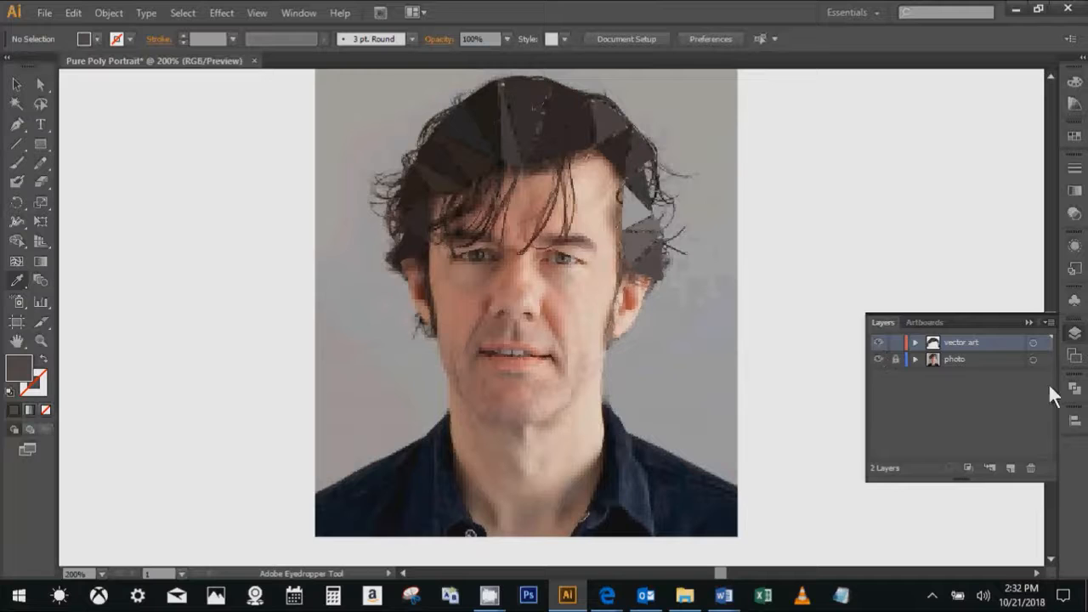
pyautogui.press('v')
pyautogui.click(527, 106)
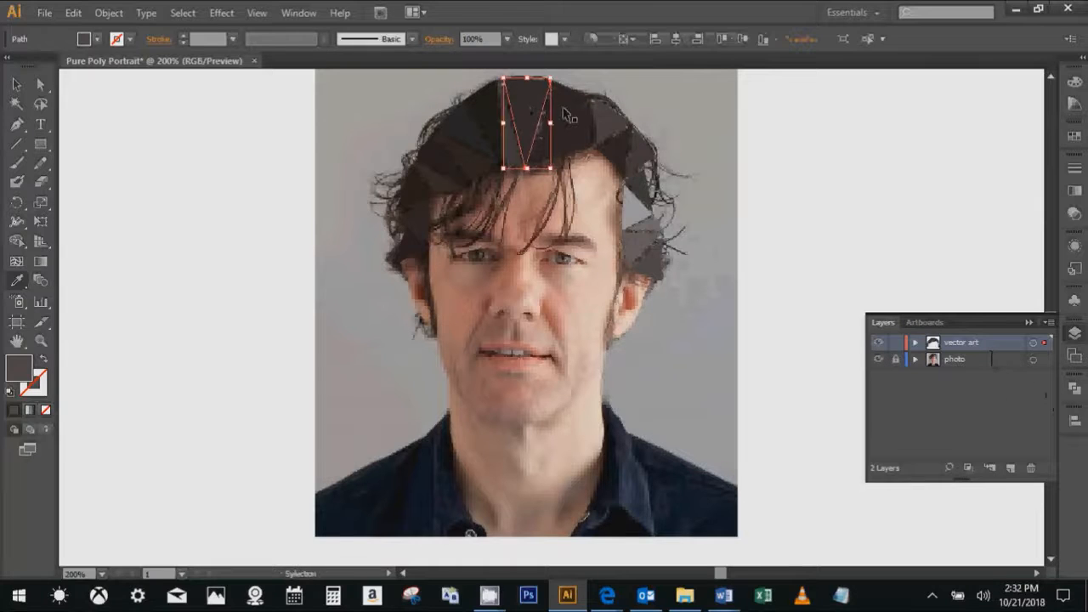
pyautogui.click(567, 111)
pyautogui.click(647, 221)
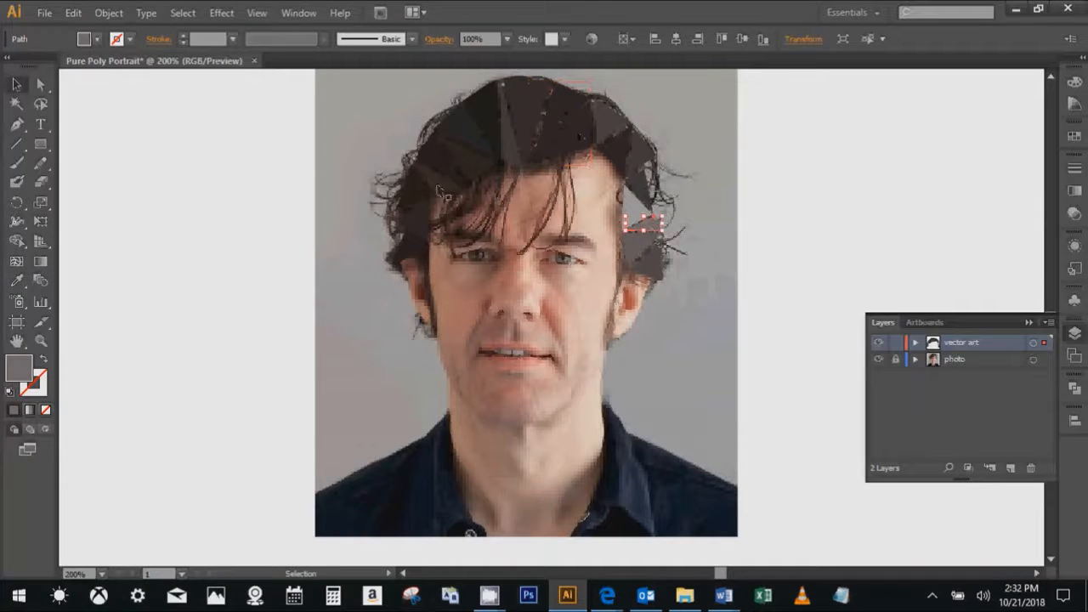
pyautogui.click(412, 223)
pyautogui.click(415, 245)
pyautogui.click(440, 506)
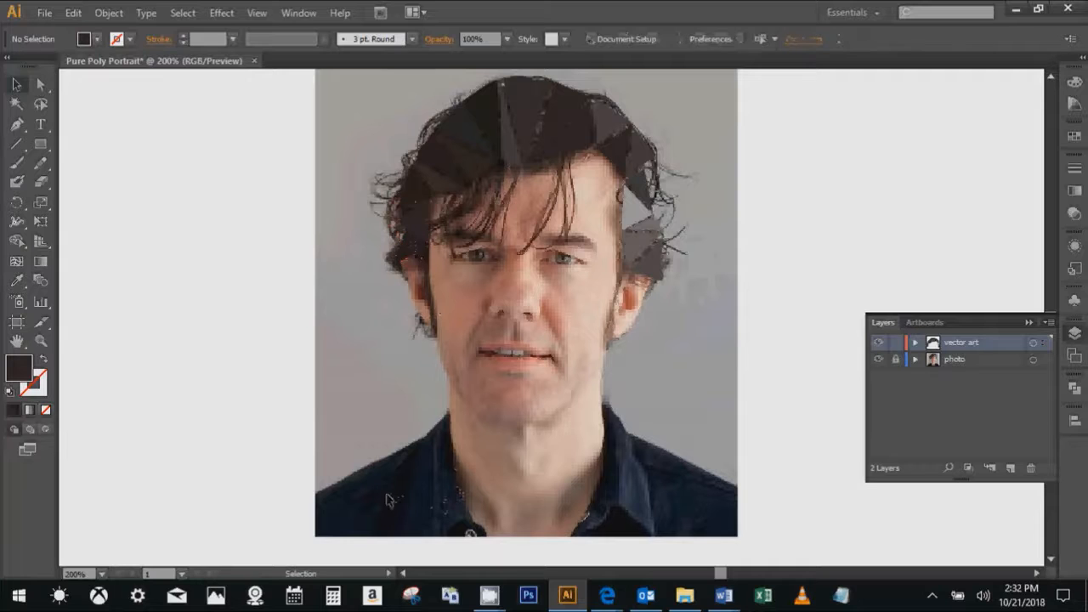
# - Draw a triangle on the outer end of the shirt's left shoulder with the Pen tool, keeping the current dark fill
pyautogui.scroll(2, 393, 504)
pyautogui.moveTo(392, 503); pyautogui.dragTo(484, 371)
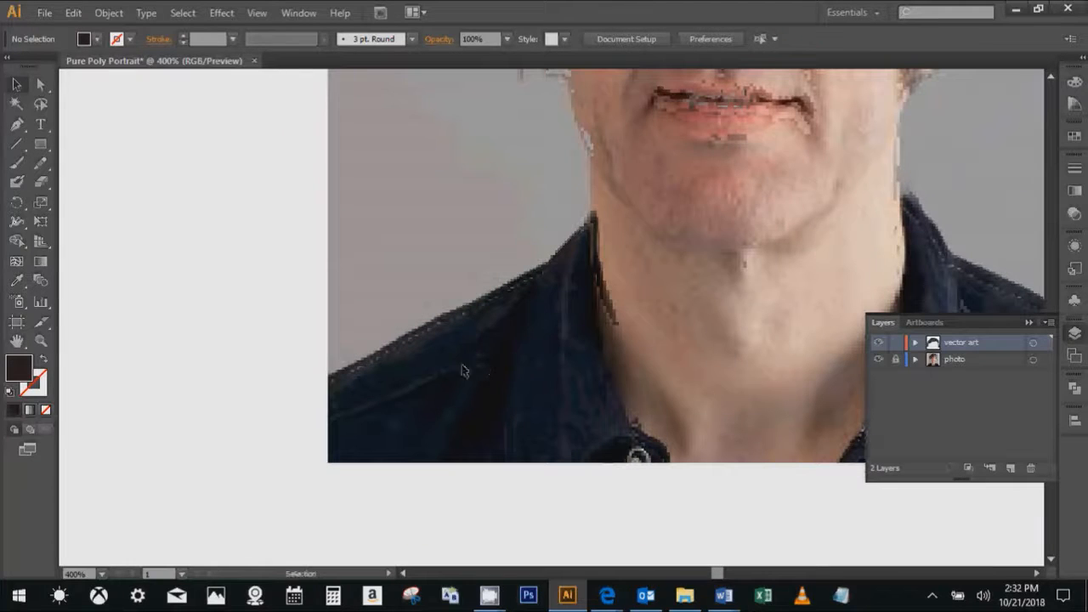
pyautogui.press('p')
pyautogui.click(330, 375)
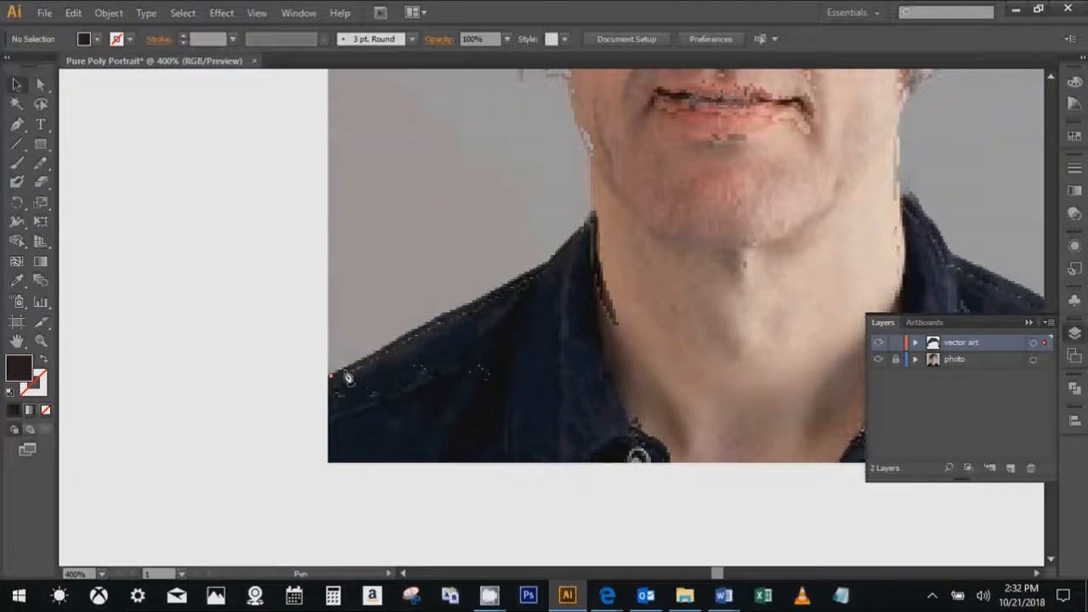
pyautogui.click(400, 340)
pyautogui.click(370, 405)
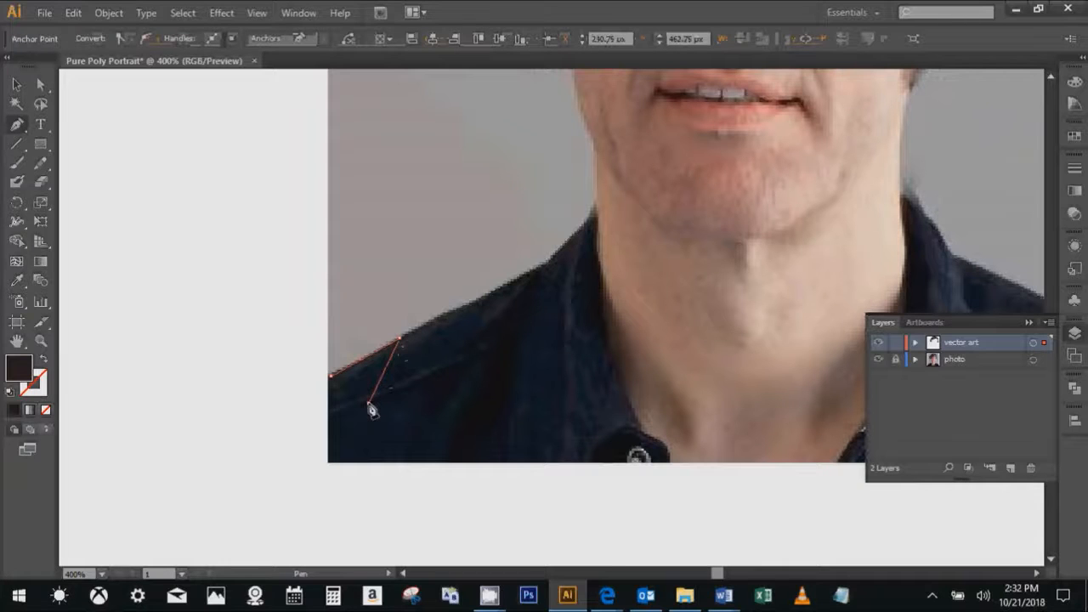
# - Fill the shoulder triangle with the dark navy sampled from the shirt beside it and deselect it
pyautogui.press('i')
pyautogui.click(422, 363)
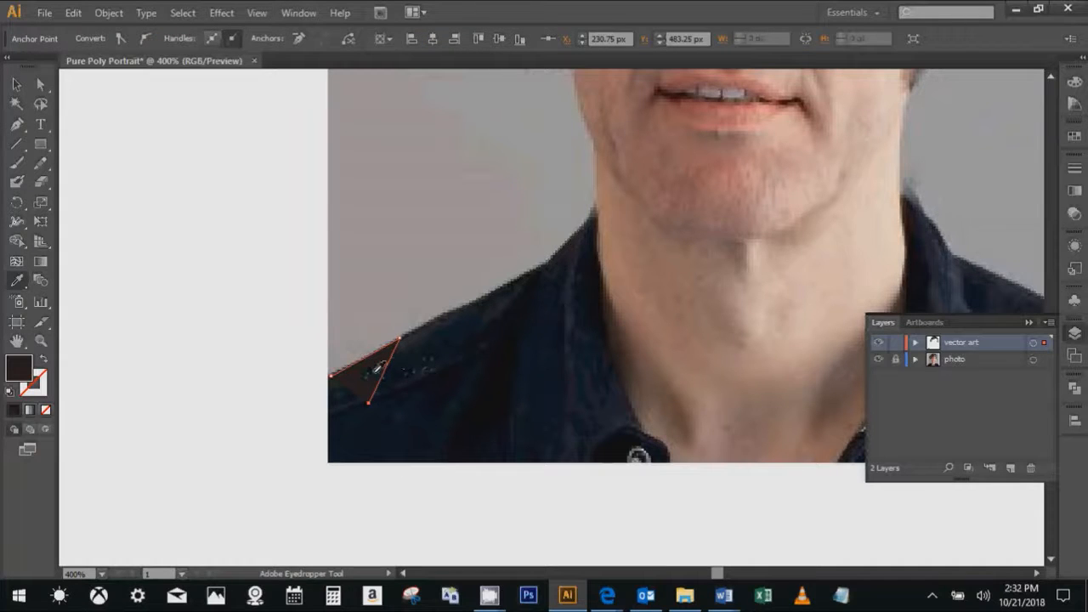
pyautogui.press('v')
pyautogui.click(427, 355)
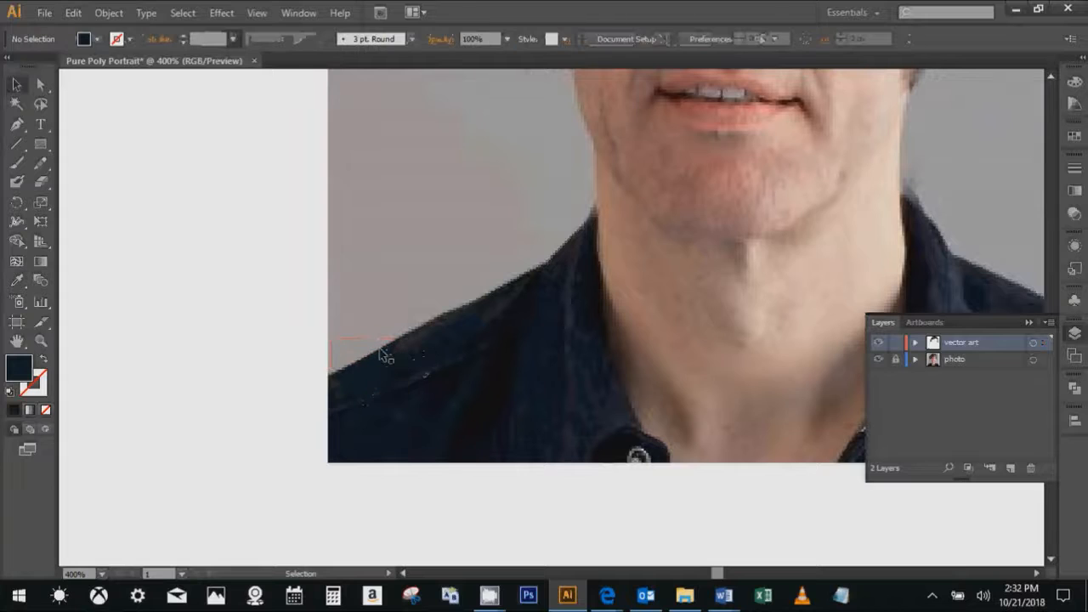
# - Inspect the navy shoulder triangle against the shirt at 800%, reselect it and delete it
pyautogui.scroll(2, 381, 384)
pyautogui.click(352, 357)
pyautogui.click(455, 302)
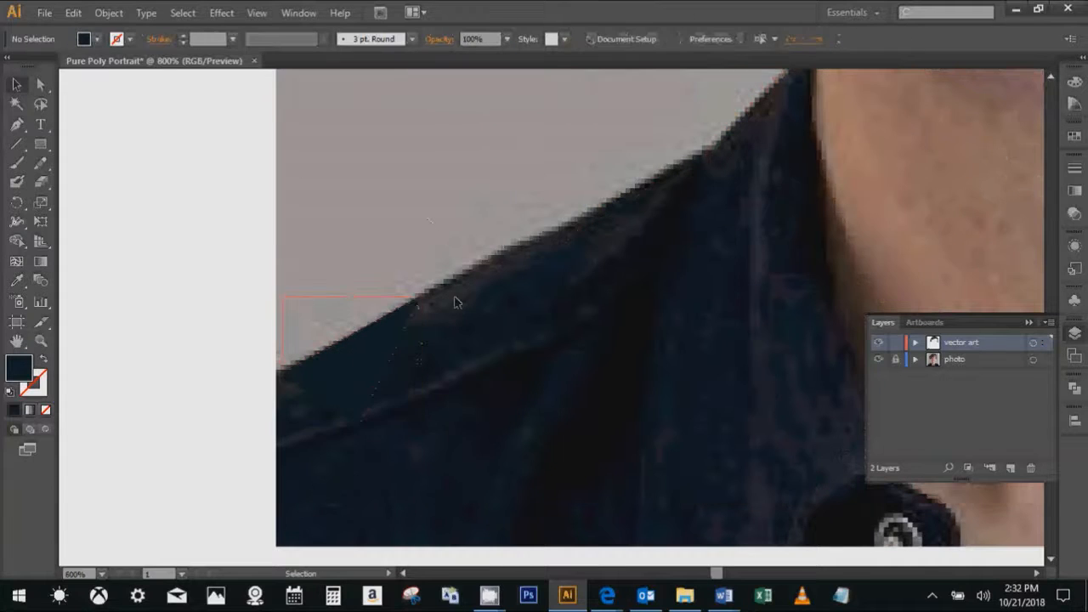
pyautogui.click(373, 351)
pyautogui.click(362, 324)
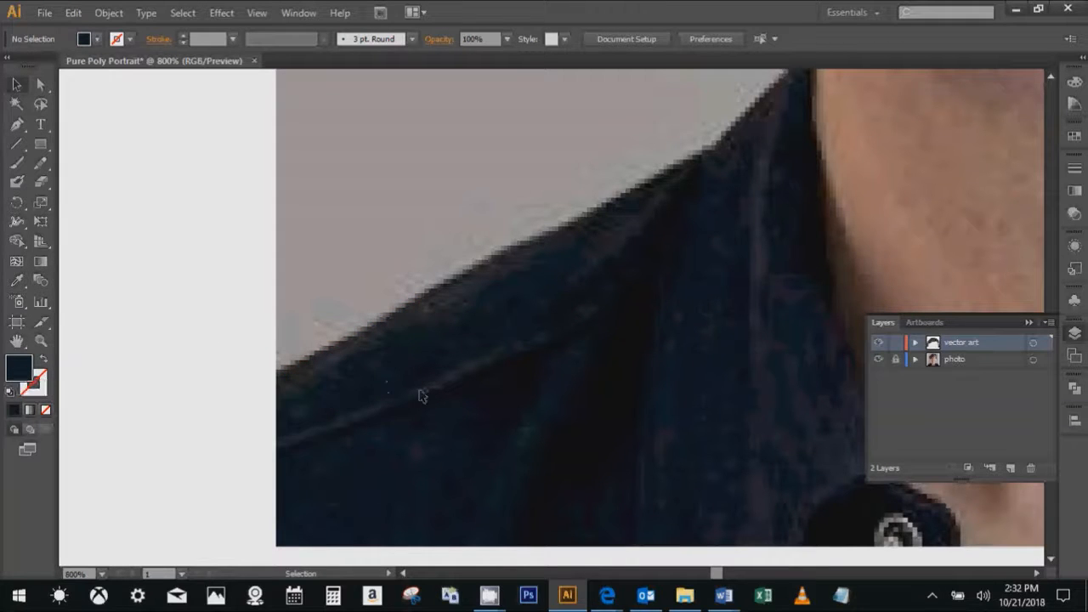
# - Set the fill to bright green (17FF15) and trace a triangle at the outer end of the shirt's left shoulder
pyautogui.scroll(-4, 818, 267)
pyautogui.moveTo(875, 194); pyautogui.dragTo(498, 432)
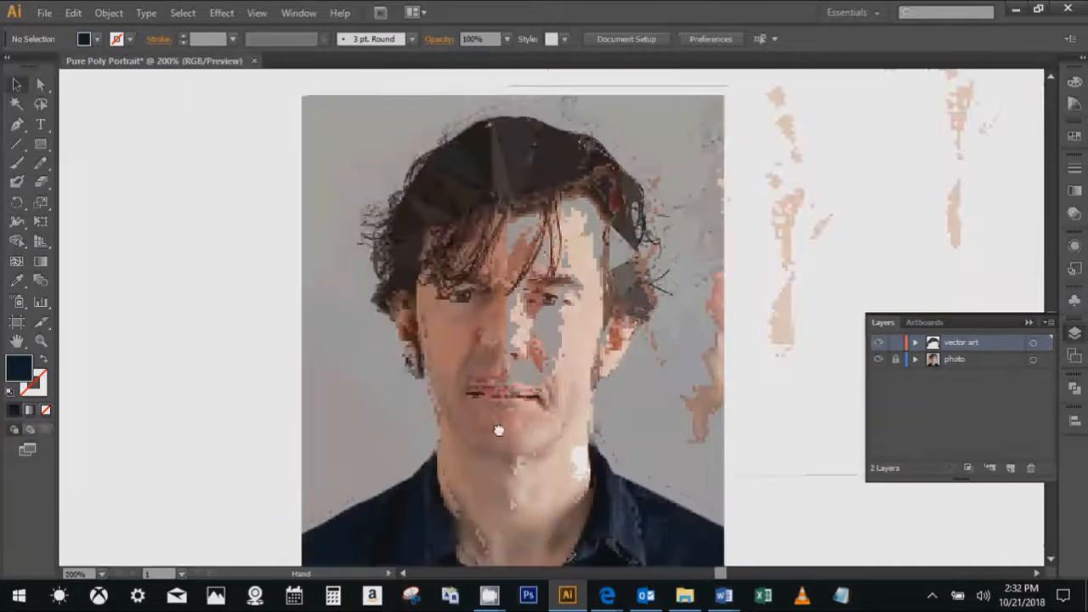
pyautogui.moveTo(572, 334); pyautogui.dragTo(623, 136)
pyautogui.scroll(3, 408, 319)
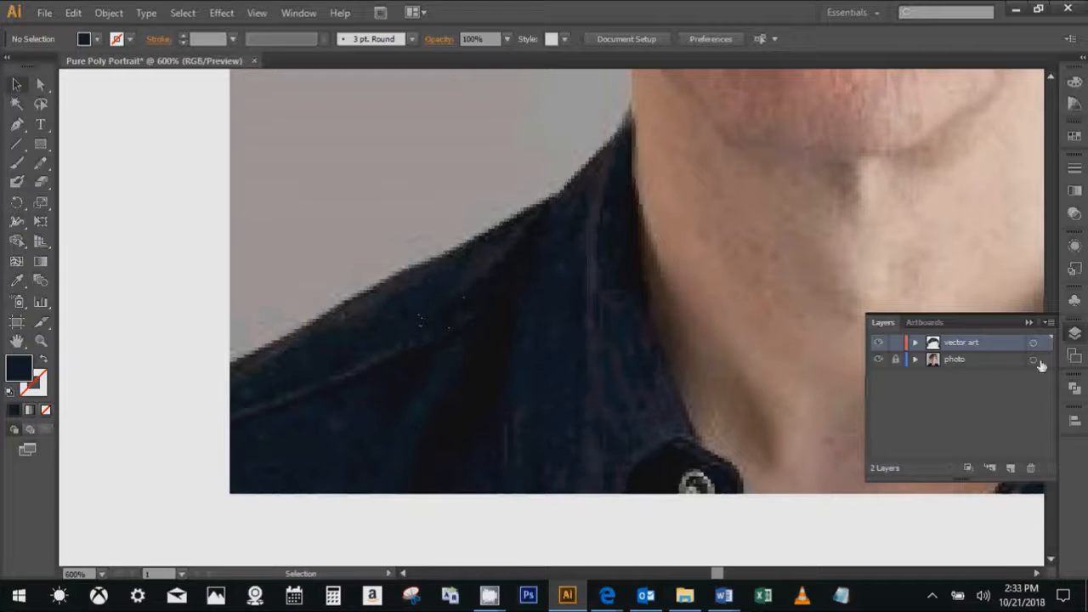
pyautogui.click(1075, 81)
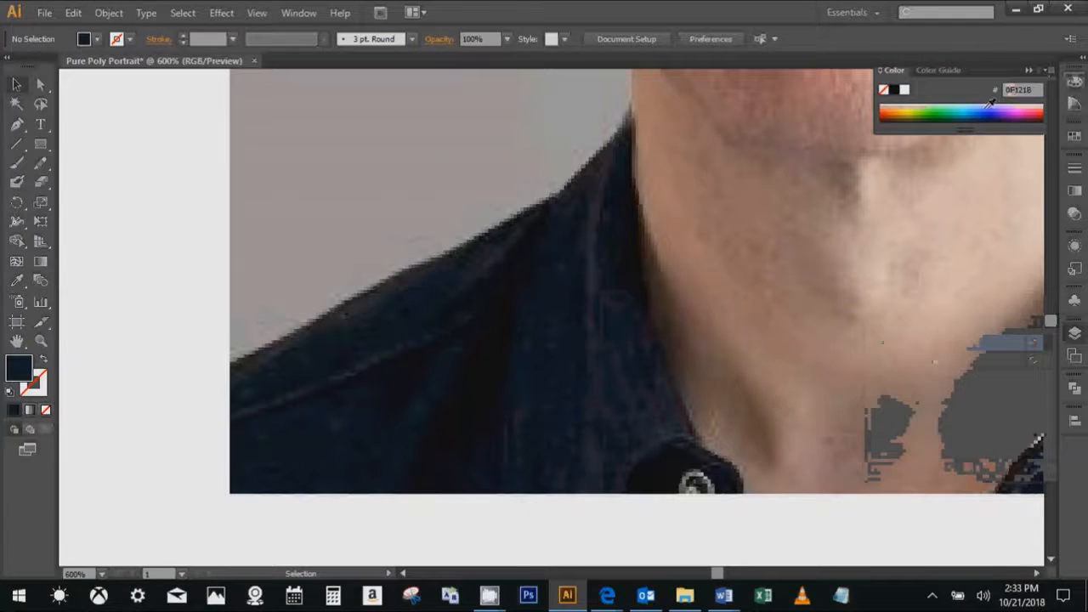
pyautogui.click(941, 103)
pyautogui.click(238, 364)
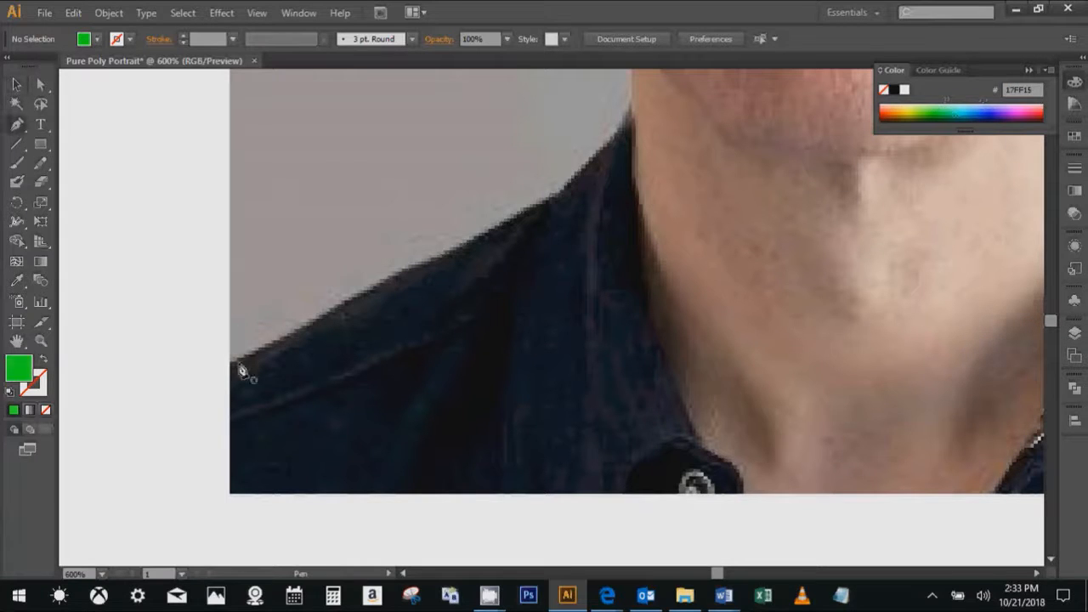
pyautogui.click(233, 425)
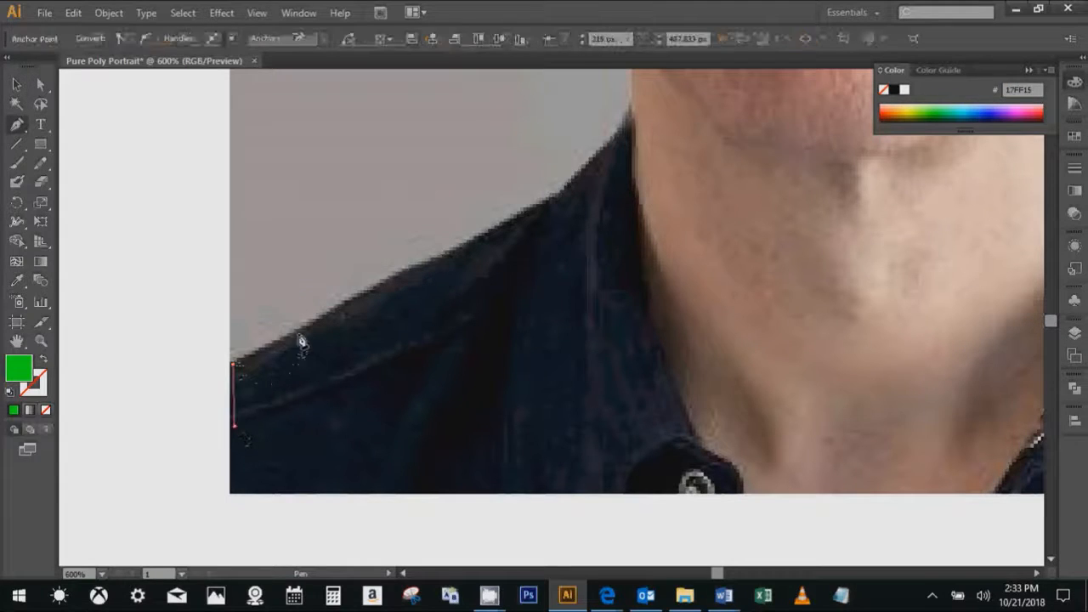
pyautogui.click(300, 338)
# - Trace two more green triangles inward along the left shoulder, alternating their direction and leaving narrow gaps
pyautogui.click(315, 322)
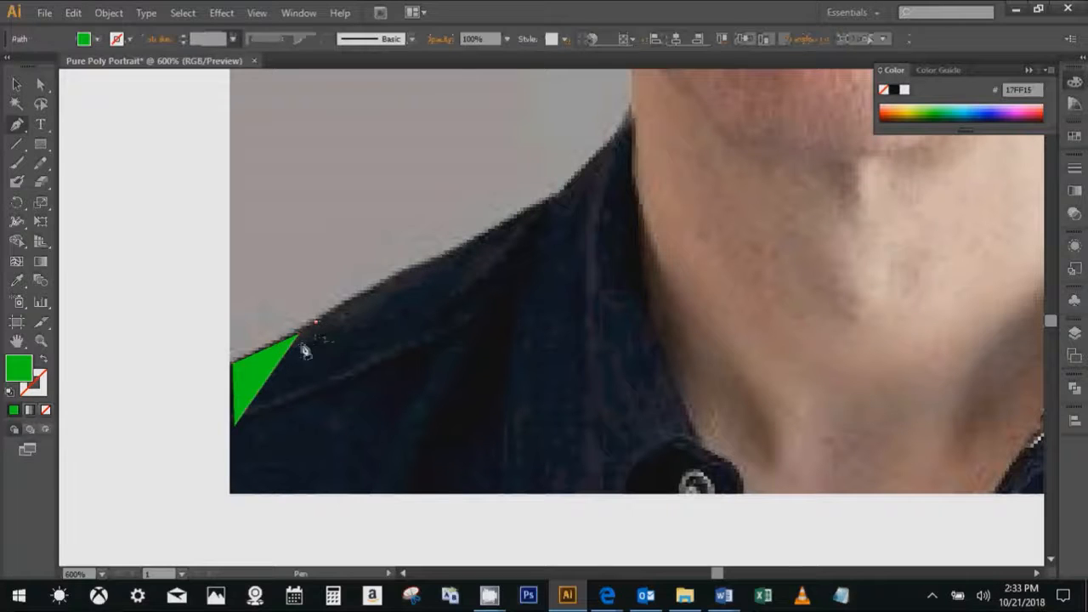
pyautogui.click(255, 417)
pyautogui.click(377, 364)
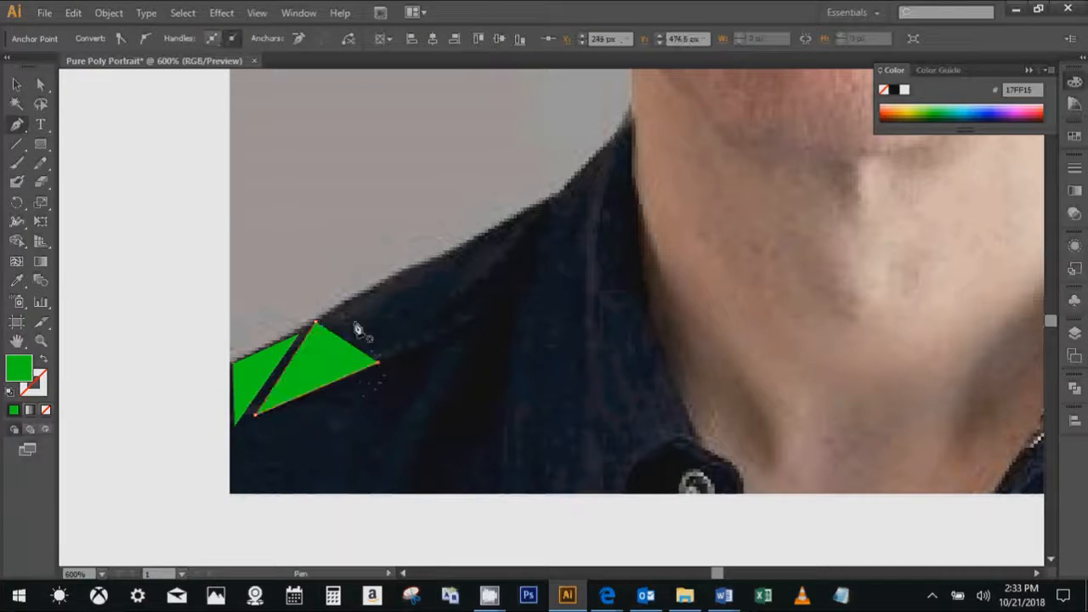
pyautogui.click(327, 318)
pyautogui.click(392, 356)
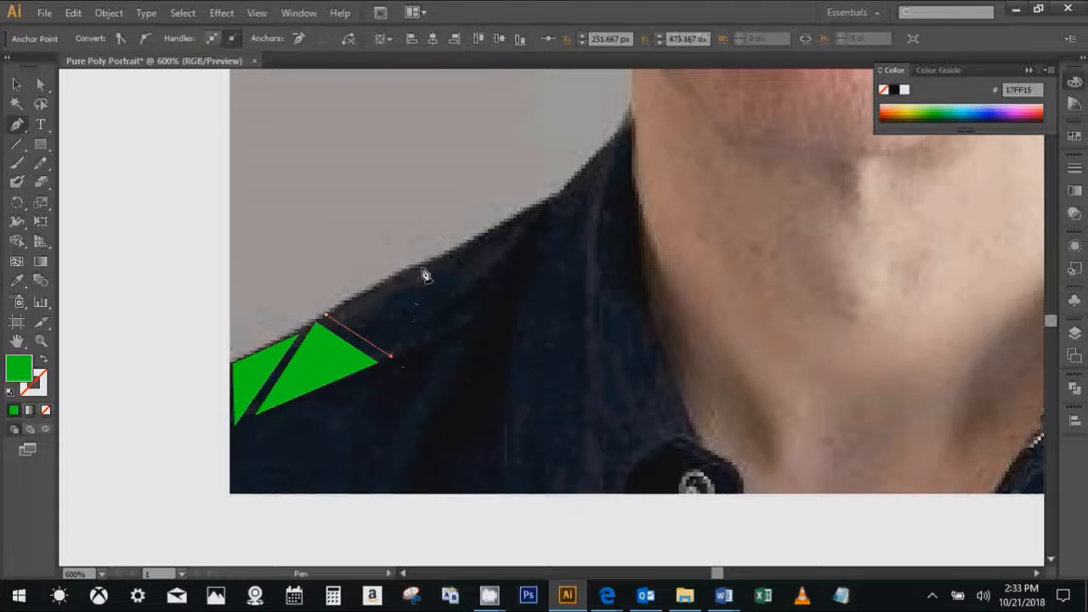
pyautogui.click(421, 268)
# - Continue the shoulder strip with two alternating green triangles reaching the outer base of the collar
pyautogui.click(434, 262)
pyautogui.click(403, 352)
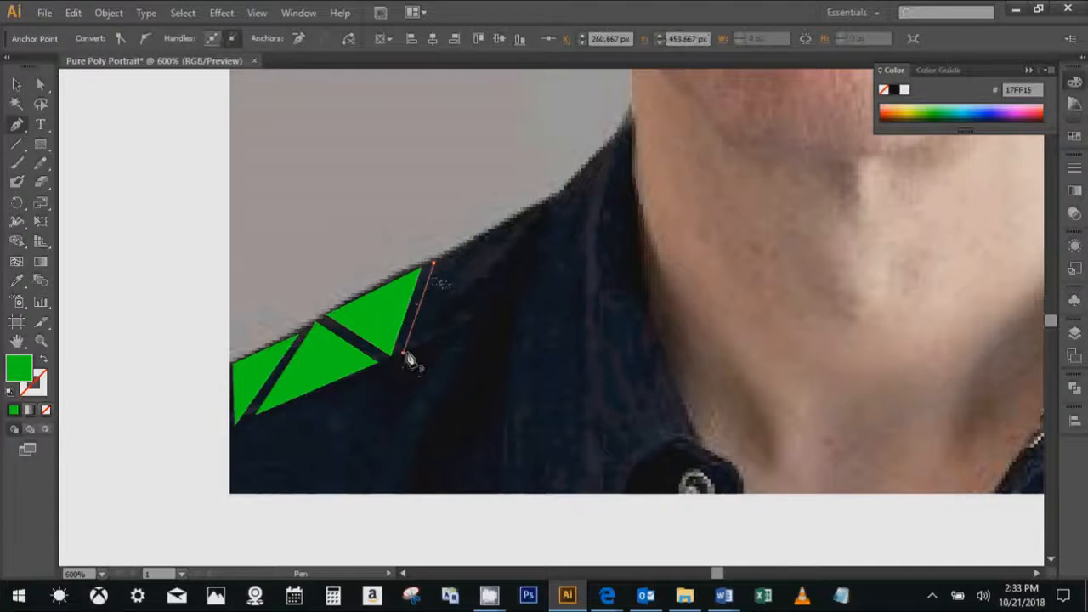
pyautogui.click(508, 313)
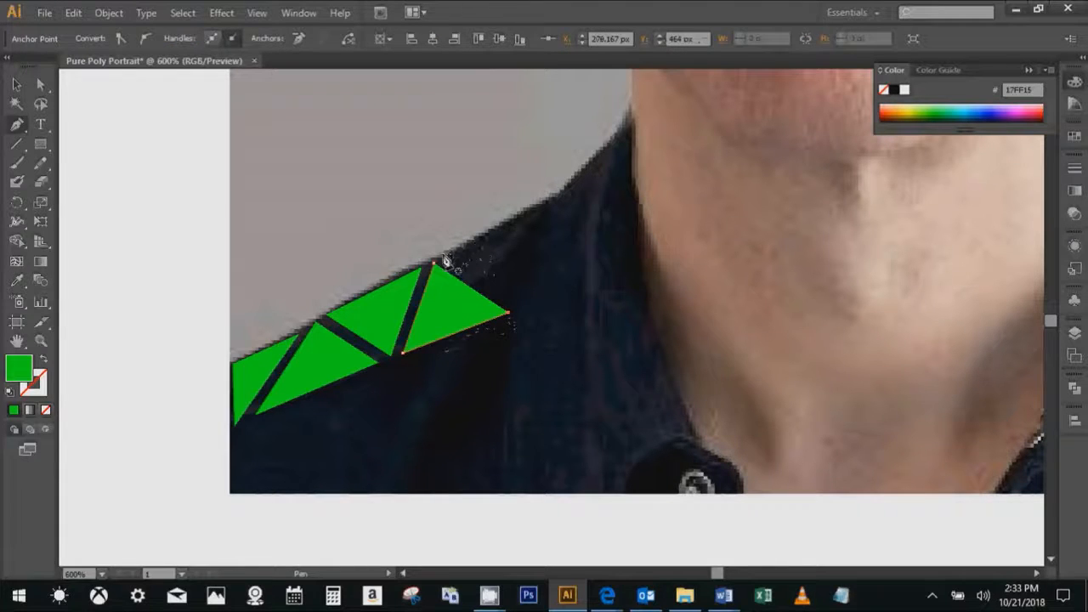
pyautogui.click(442, 255)
pyautogui.click(517, 306)
pyautogui.click(549, 204)
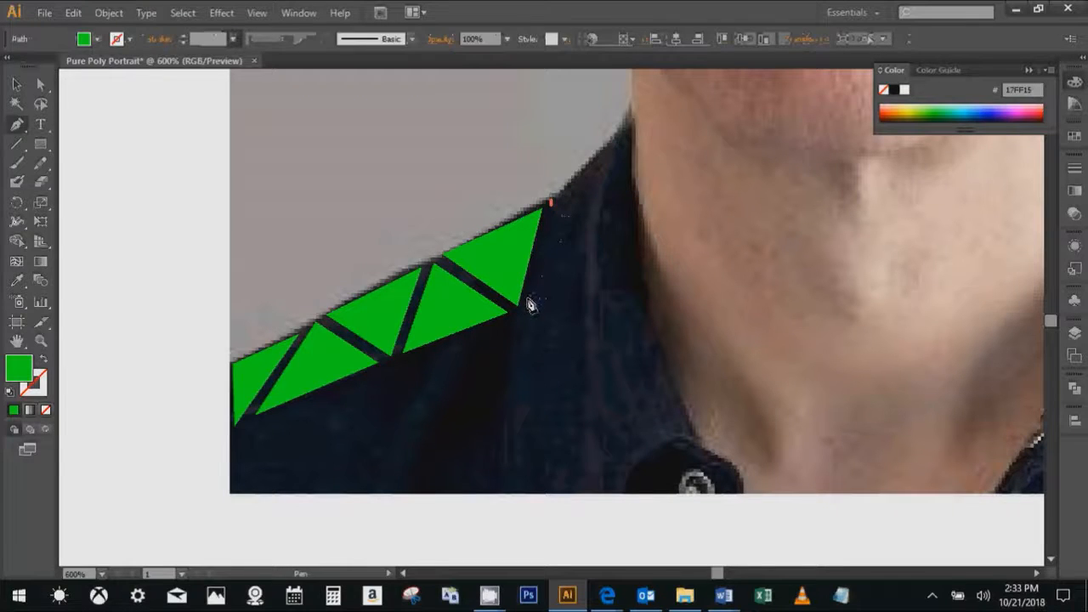
# - Complete the strip with three green triangles running from the collar's base up to its tip and down the neck edge
pyautogui.click(527, 299)
pyautogui.click(586, 269)
pyautogui.click(560, 197)
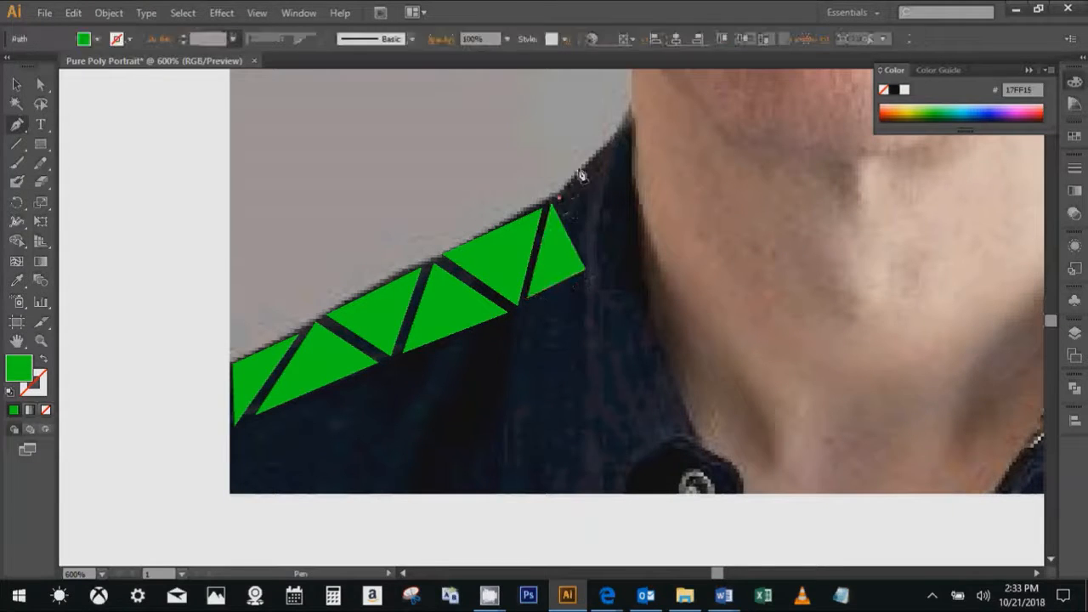
pyautogui.click(629, 128)
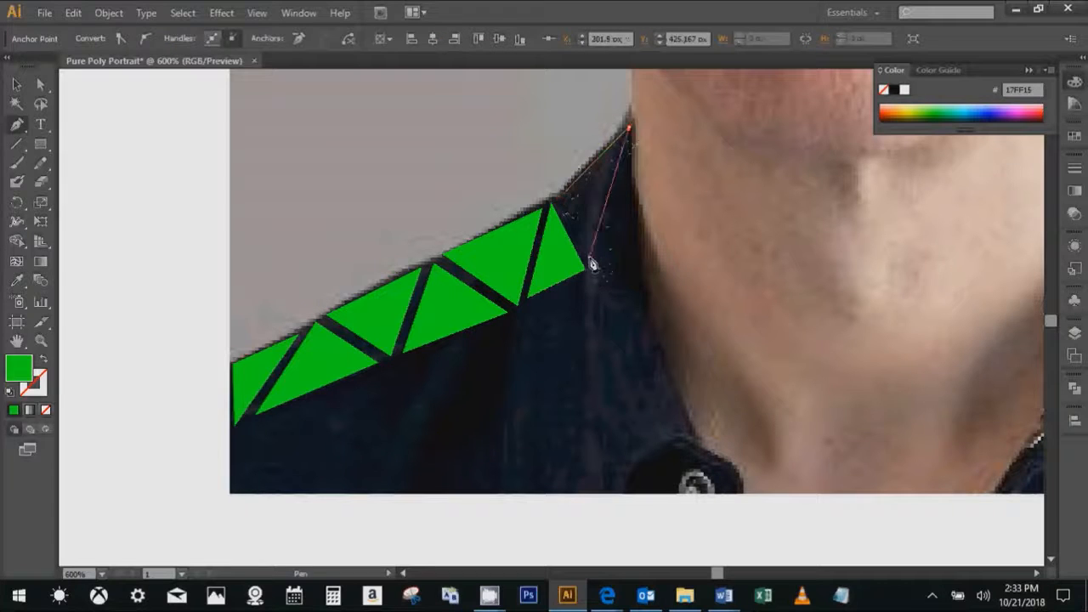
pyautogui.click(589, 256)
pyautogui.click(628, 159)
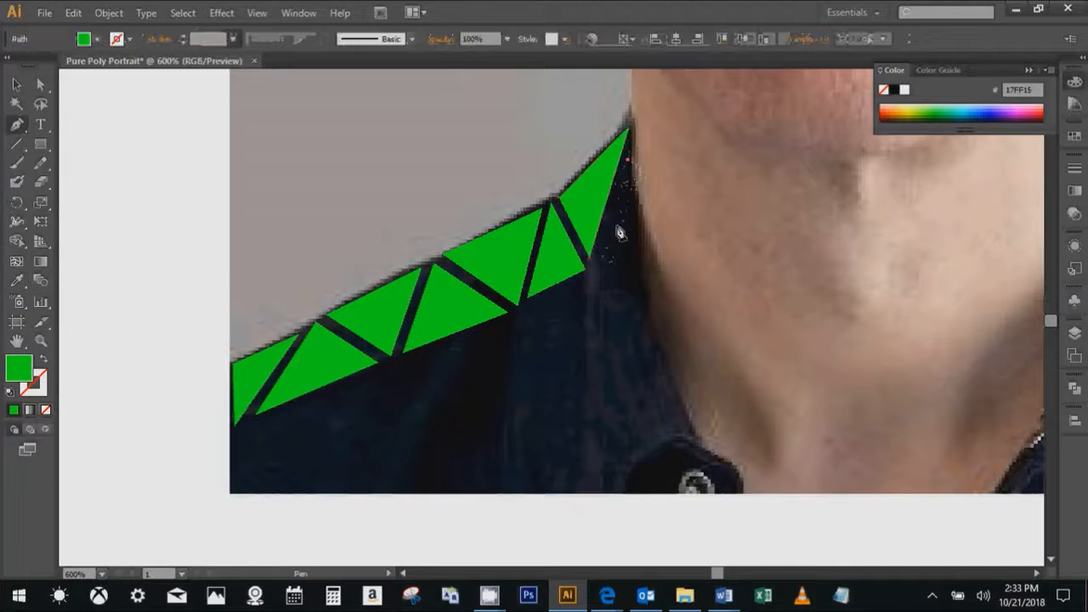
pyautogui.click(597, 268)
pyautogui.click(642, 256)
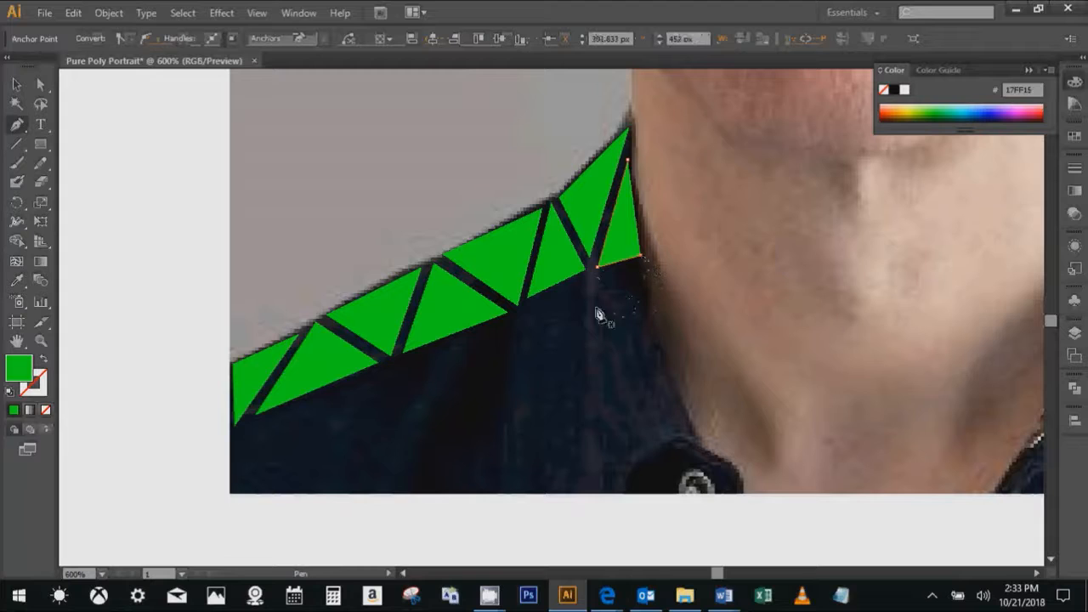
# - Trace two alternating green triangles below the strip, starting at the outer lower corner of the shirt and leaving narrow gaps
pyautogui.click(232, 432)
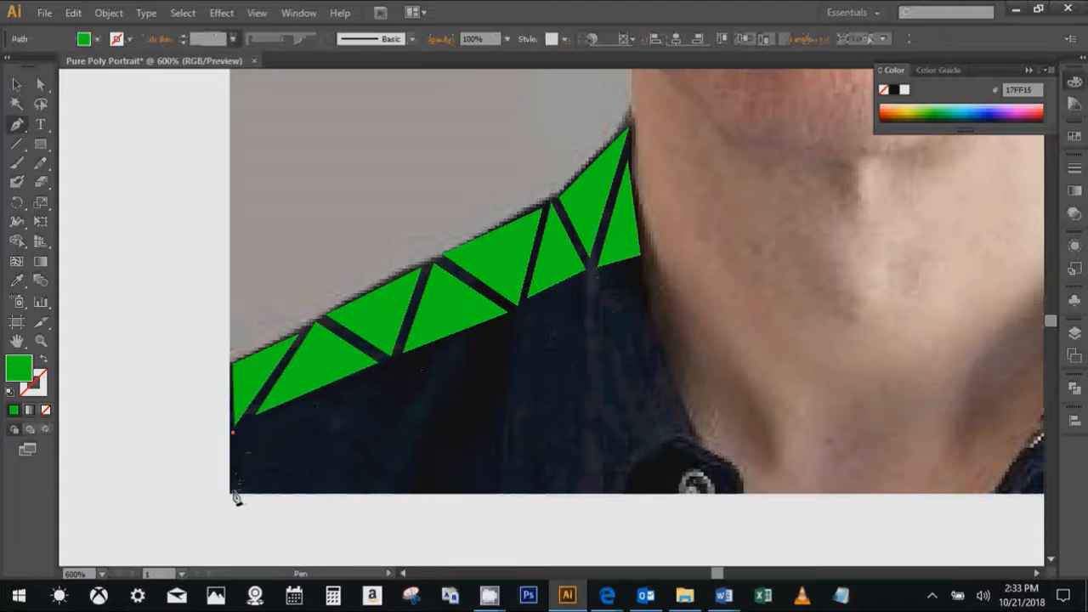
pyautogui.click(233, 491)
pyautogui.click(301, 407)
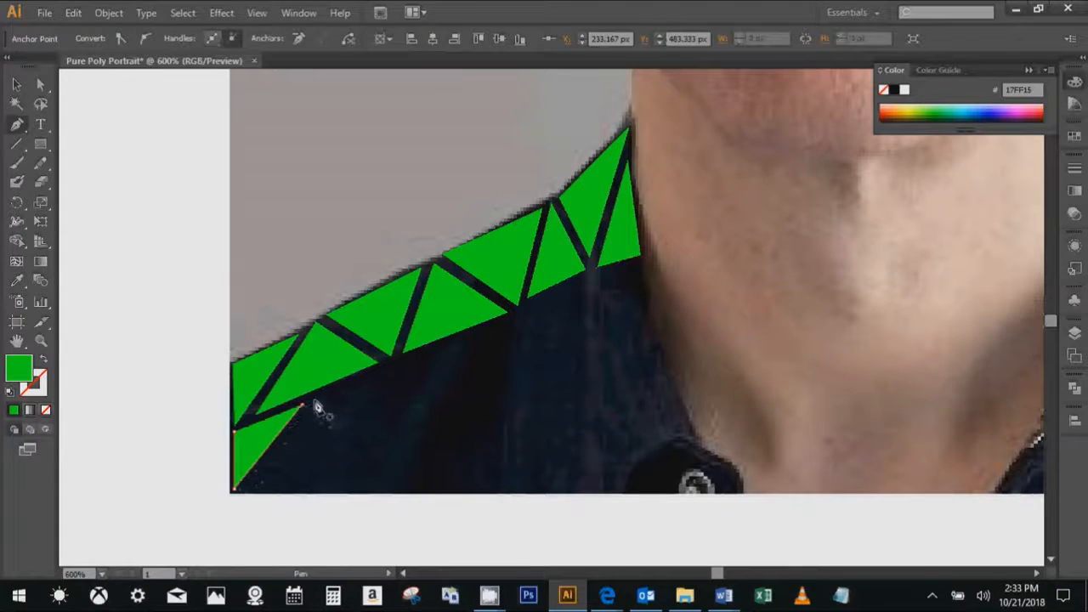
pyautogui.click(244, 489)
pyautogui.click(364, 489)
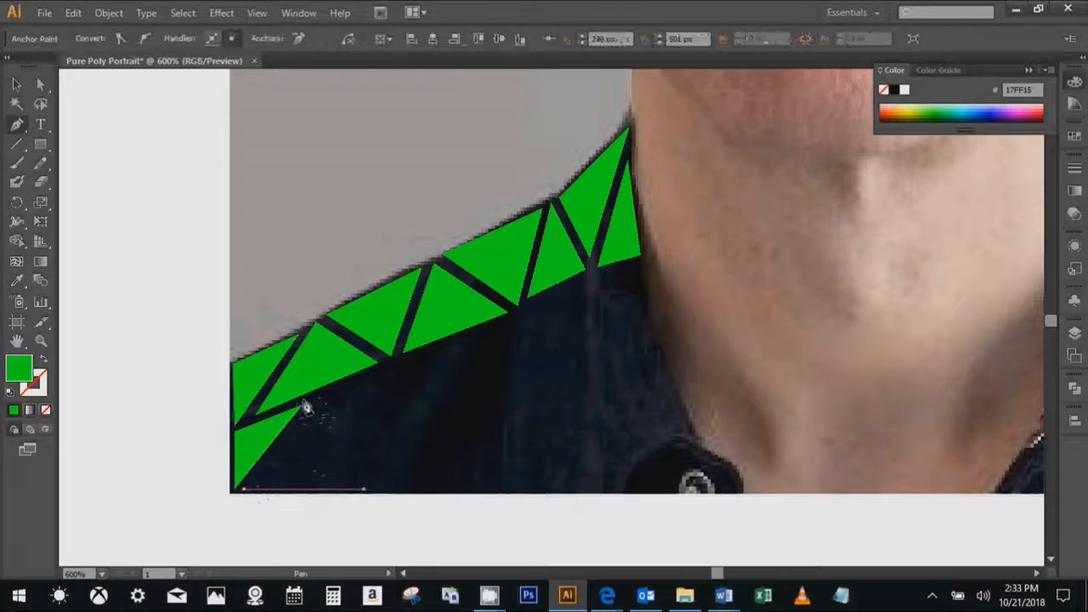
pyautogui.click(318, 396)
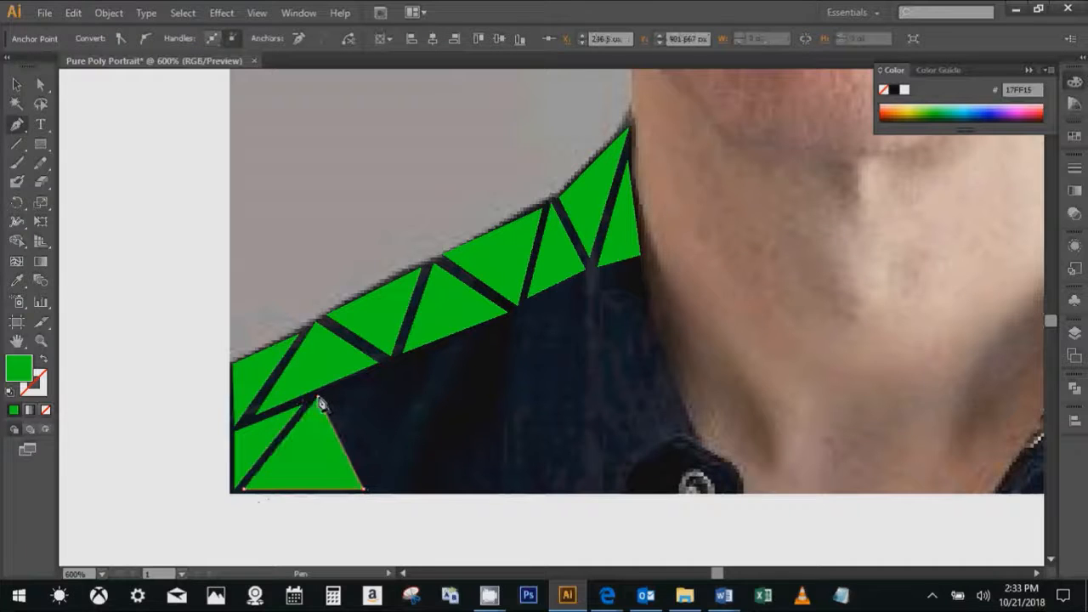
# - Extend the lower row inward with two alternating green triangles between the shoulder strip and the photo's lower edge
pyautogui.click(392, 367)
pyautogui.click(375, 486)
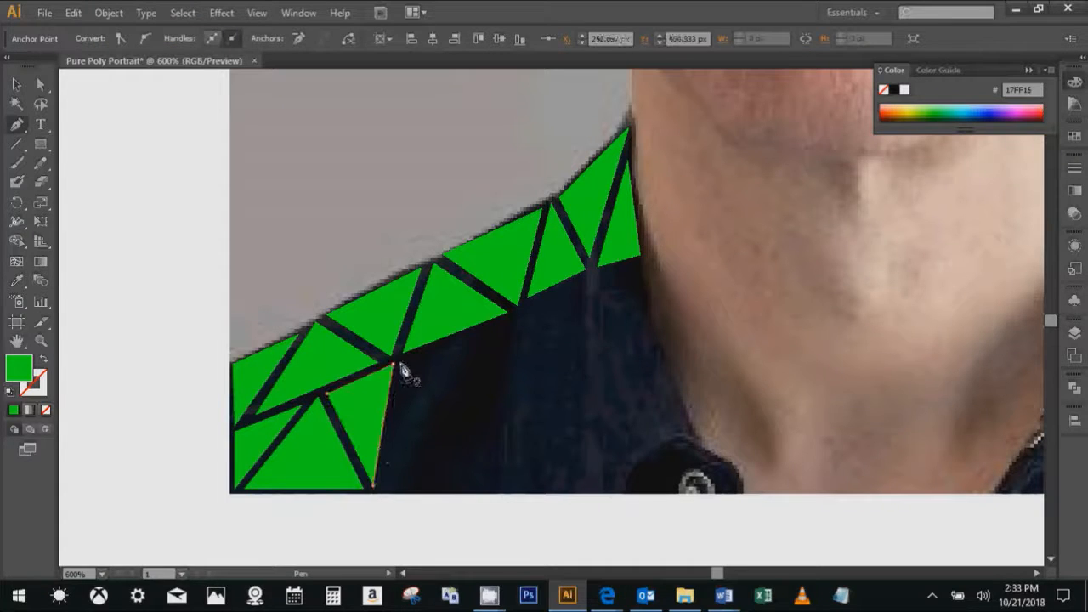
pyautogui.click(399, 366)
pyautogui.click(381, 489)
pyautogui.click(478, 490)
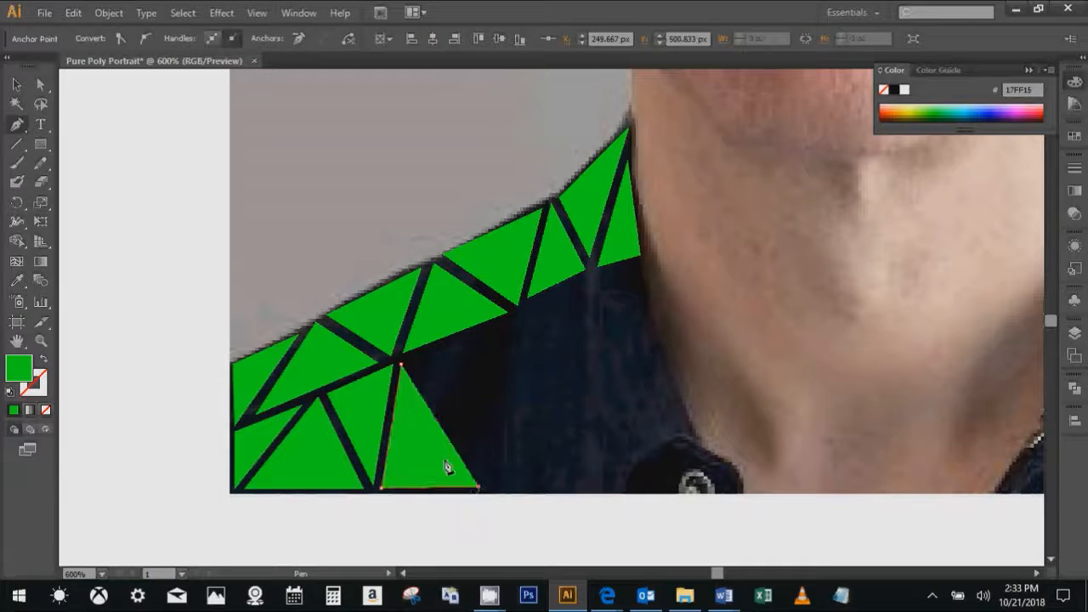
# - Trace two more green triangles in the lower row, both tapering down to the photo's lower edge near the middle of the shoulder
pyautogui.click(408, 365)
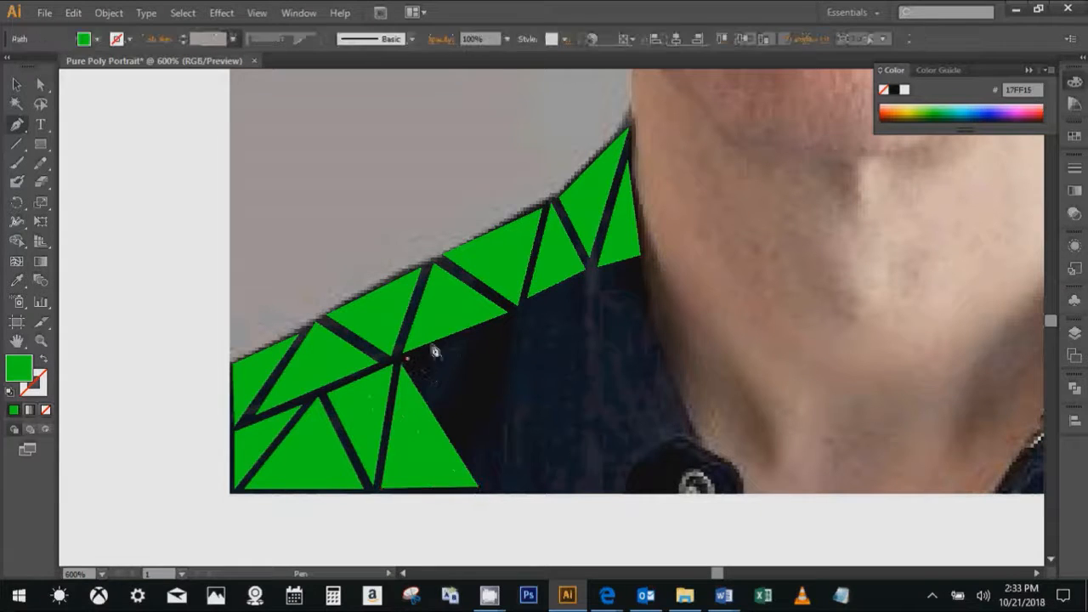
pyautogui.click(406, 359)
pyautogui.click(474, 337)
pyautogui.click(486, 491)
pyautogui.moveTo(515, 477); pyautogui.dragTo(388, 461)
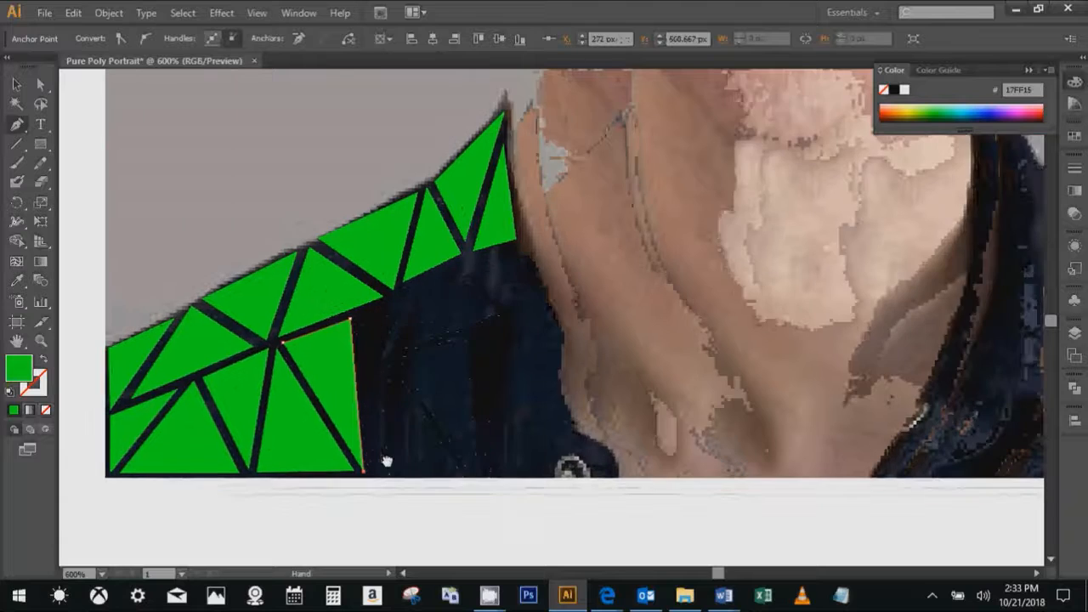
pyautogui.click(356, 317)
pyautogui.click(422, 277)
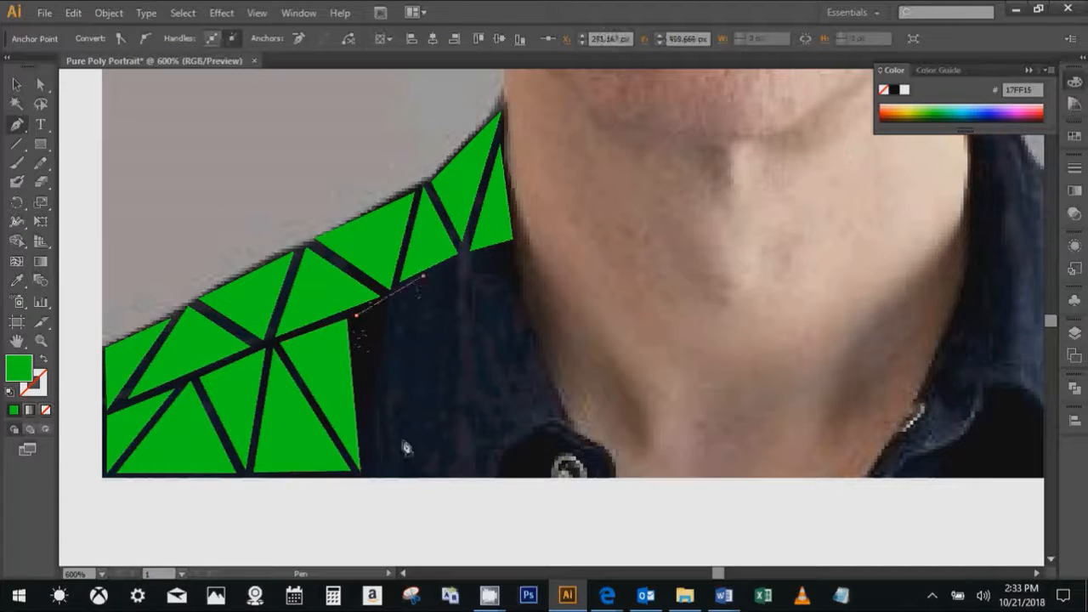
pyautogui.click(366, 472)
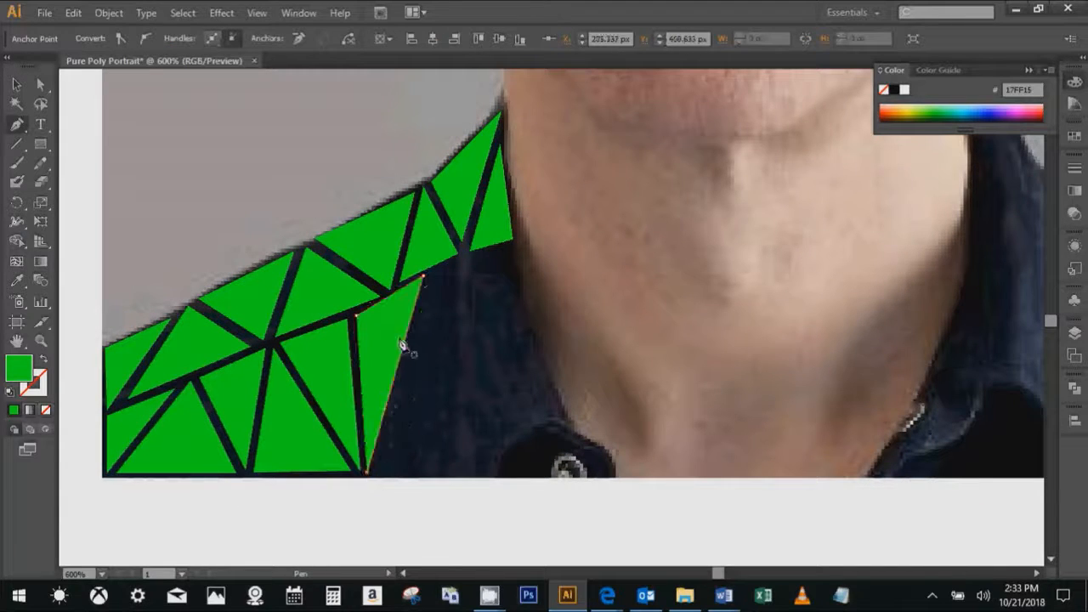
# - Trace two tall alternating green triangles in the lower row, reaching the collar's neck edge below the strip
pyautogui.click(431, 274)
pyautogui.click(380, 474)
pyautogui.click(468, 474)
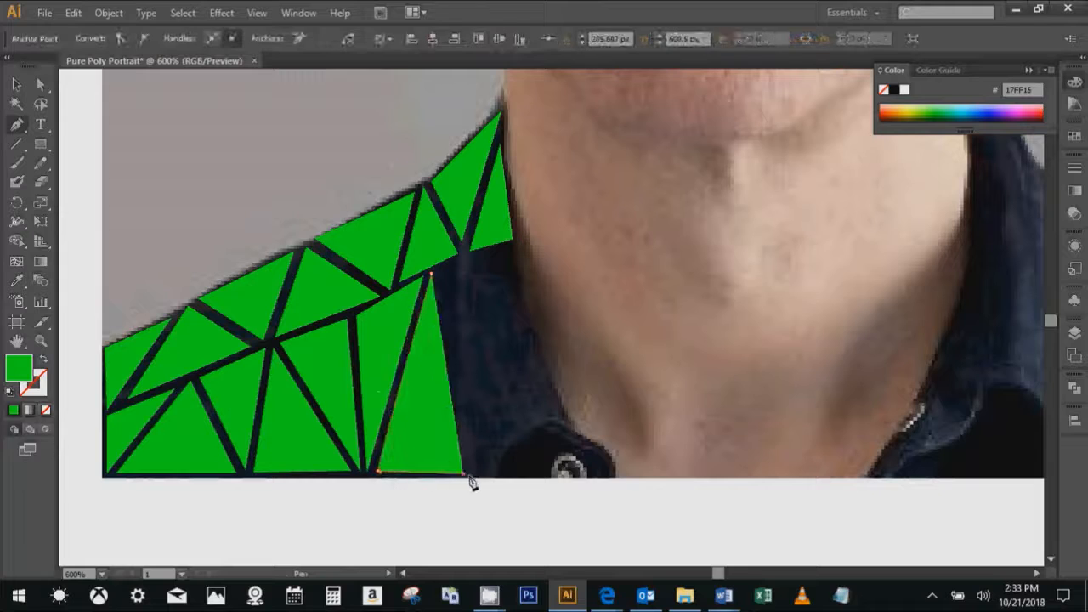
pyautogui.click(510, 246)
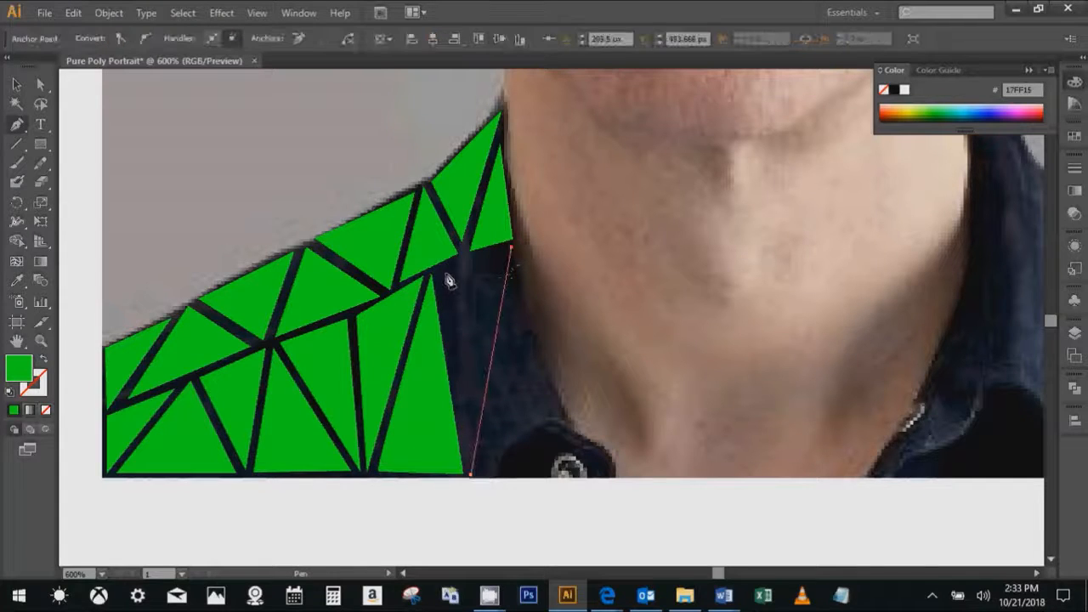
pyautogui.click(440, 273)
# - Finish the lower row with a green triangle along the collar's neck edge down to just above the button, and deselect it
pyautogui.click(514, 270)
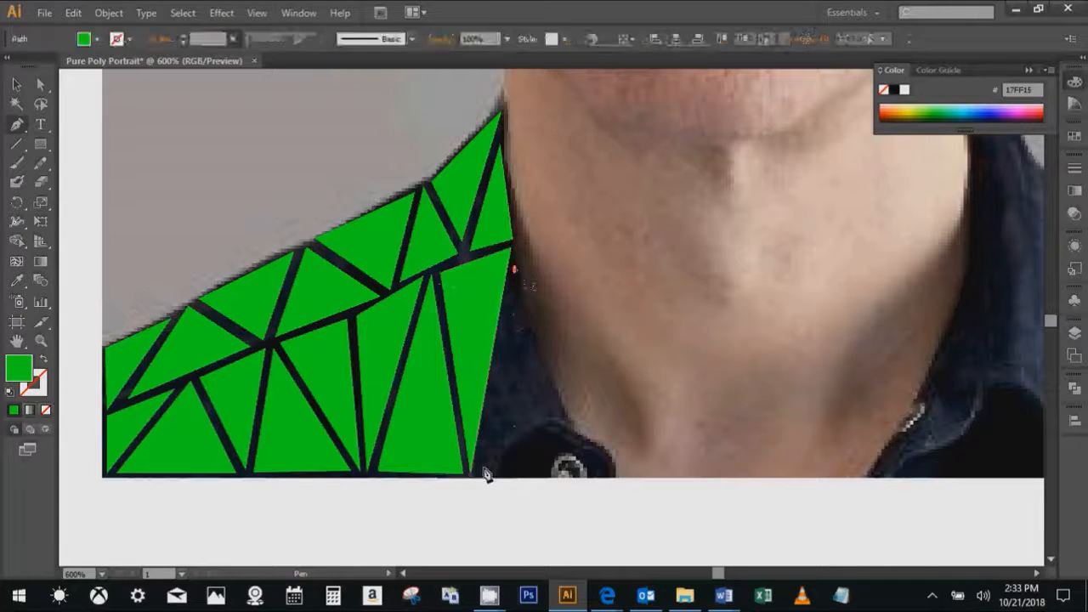
pyautogui.click(483, 468)
pyautogui.click(553, 411)
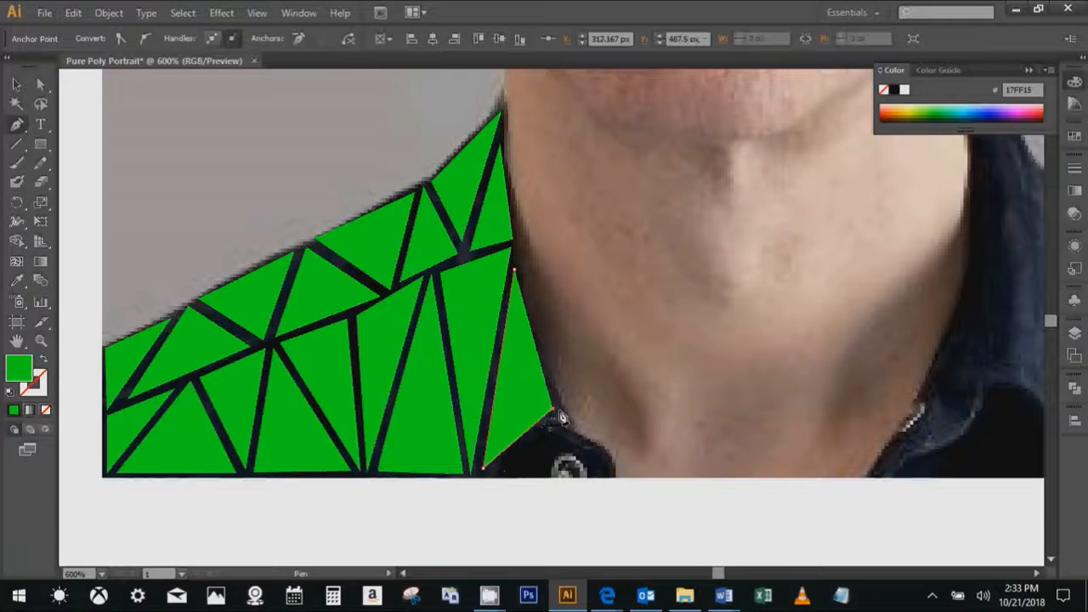
pyautogui.hotkey('ctrl', 'shift', 'a')
# - Recolour the two outermost triangles of the lower row with dark shirt tones sampled from the gaps beside them
pyautogui.hotkey('ctrl', '1')
pyautogui.scroll(3, 506, 440)
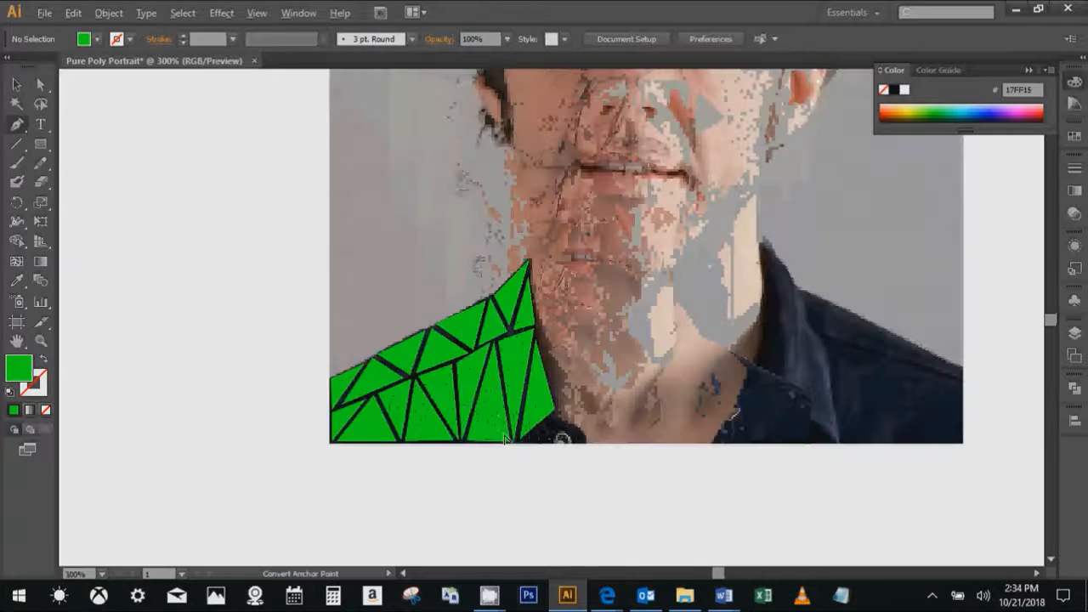
pyautogui.scroll(2, 468, 399)
pyautogui.moveTo(448, 397); pyautogui.dragTo(544, 374)
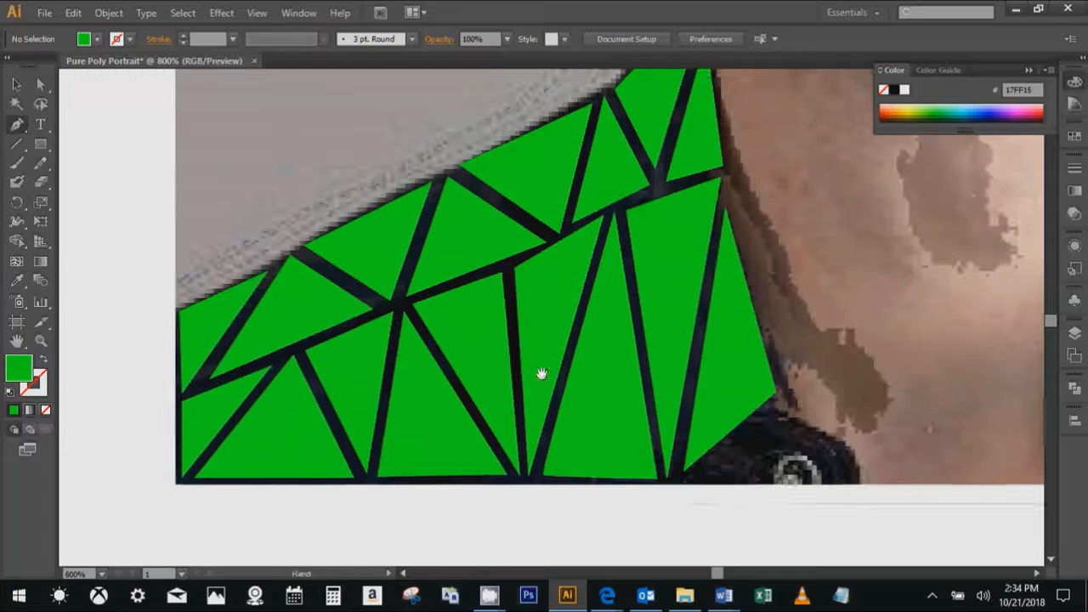
pyautogui.press('i')
pyautogui.press('v')
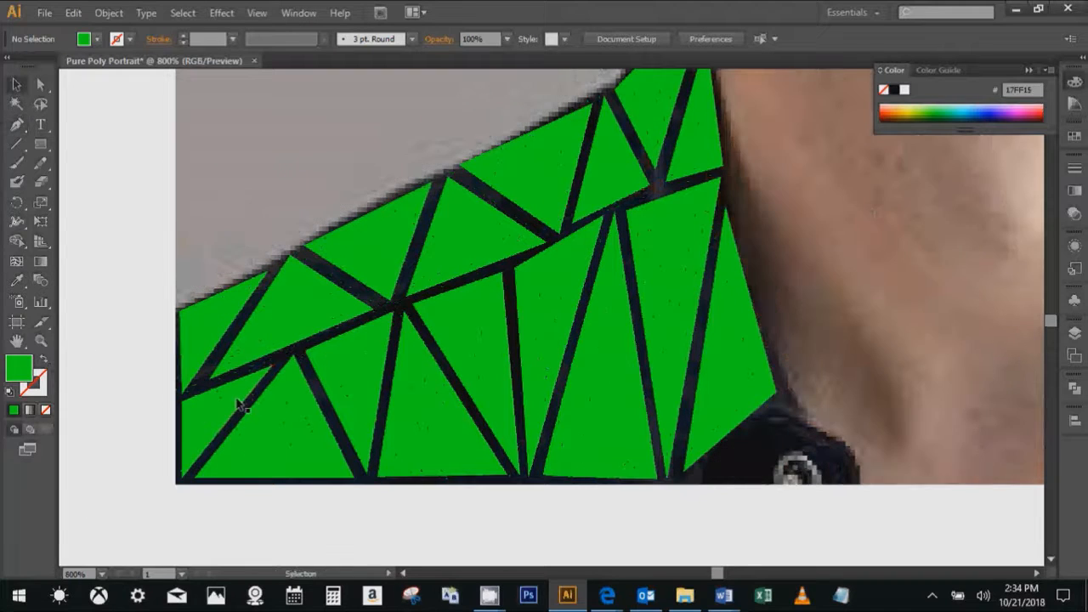
pyautogui.click(241, 396)
pyautogui.press('i')
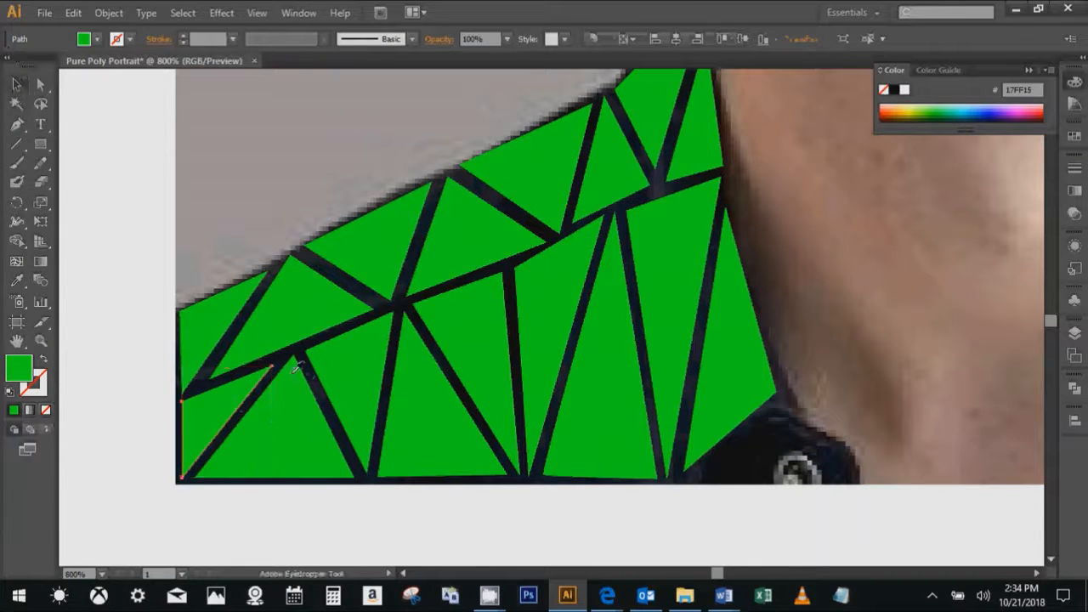
pyautogui.click(283, 356)
pyautogui.click(281, 415)
pyautogui.press('i')
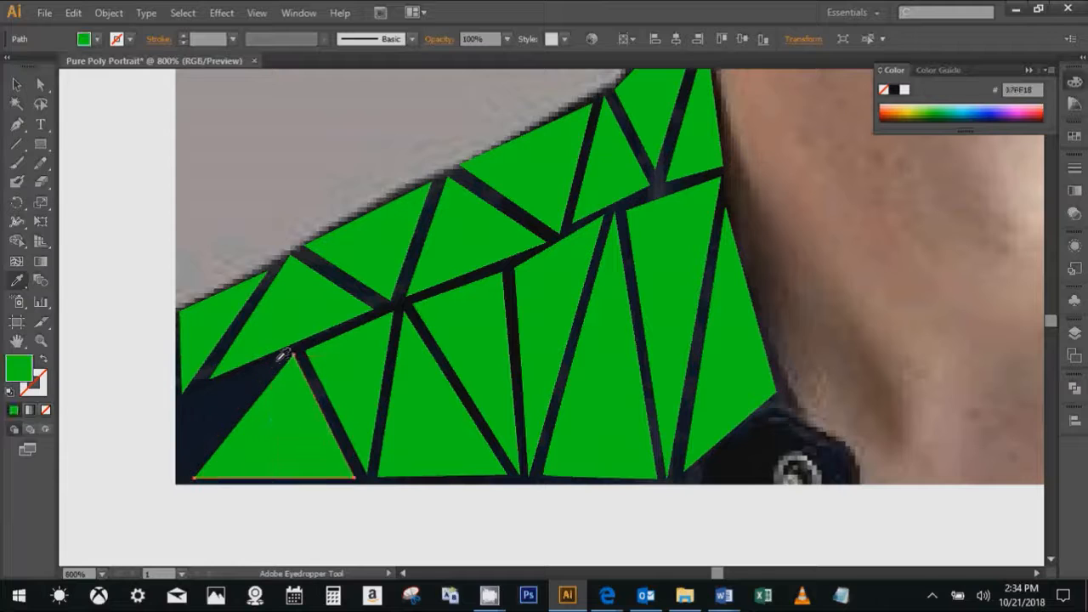
pyautogui.click(296, 374)
# - Recolour the third, fourth and fifth triangles of the lower row with dark tones sampled from the adjacent gaps
pyautogui.keyDown('ctrl'); pyautogui.click(358, 372); pyautogui.keyUp('ctrl')
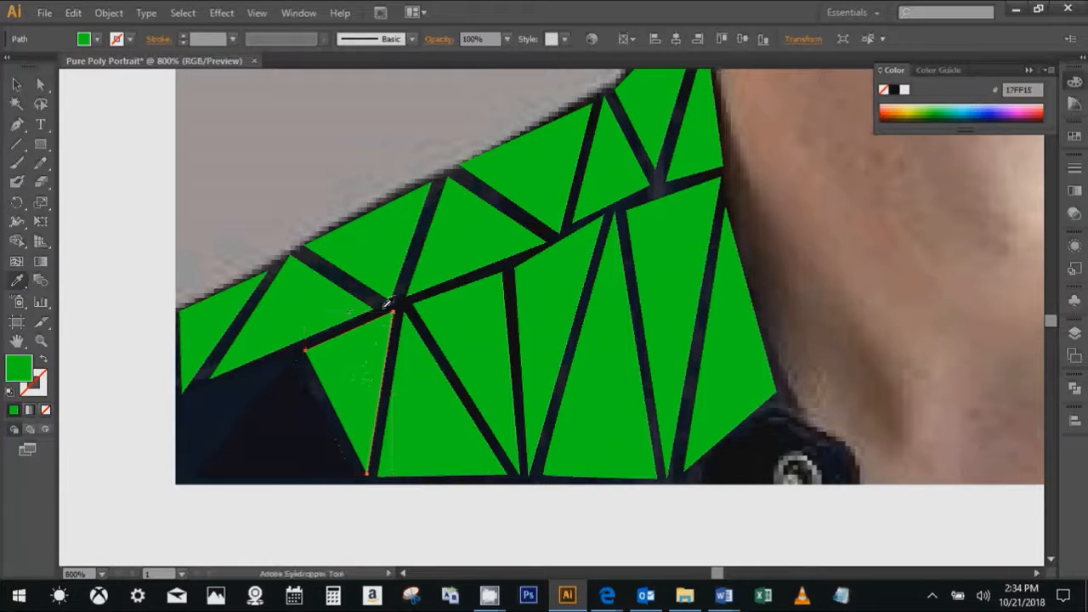
pyautogui.click(381, 306)
pyautogui.keyDown('ctrl'); pyautogui.click(424, 357); pyautogui.keyUp('ctrl')
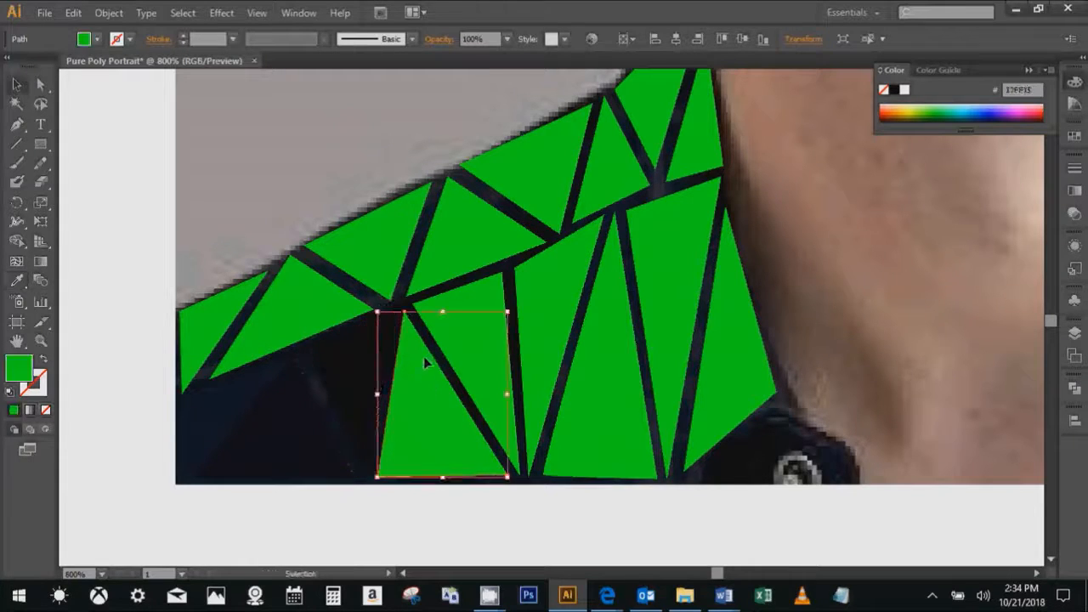
pyautogui.click(437, 347)
pyautogui.keyDown('ctrl'); pyautogui.click(502, 285); pyautogui.keyUp('ctrl')
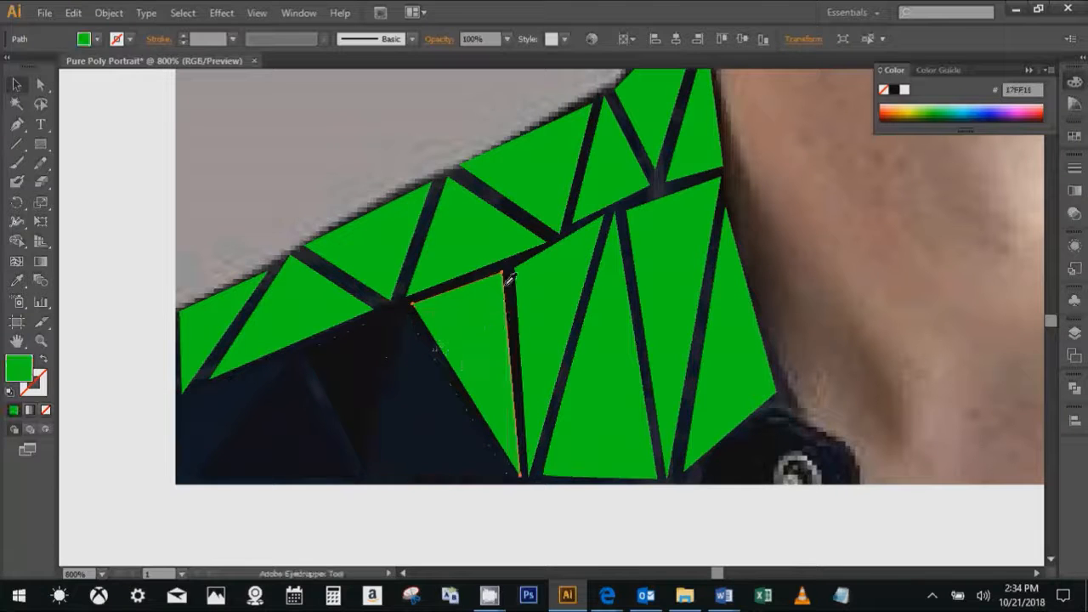
pyautogui.click(510, 280)
# - Recolour the sixth and seventh triangles of the lower row with navy tones sampled from the shirt visible beside each
pyautogui.keyDown('ctrl'); pyautogui.click(561, 306); pyautogui.keyUp('ctrl')
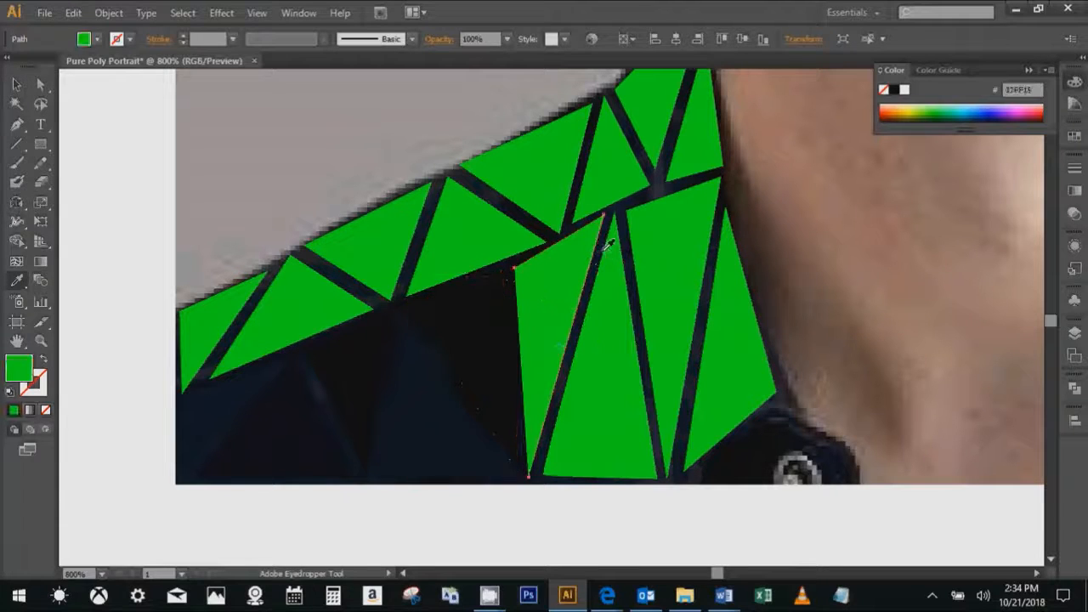
pyautogui.click(607, 241)
pyautogui.moveTo(616, 267); pyautogui.dragTo(489, 281)
pyautogui.keyDown('ctrl'); pyautogui.click(492, 331); pyautogui.keyUp('ctrl')
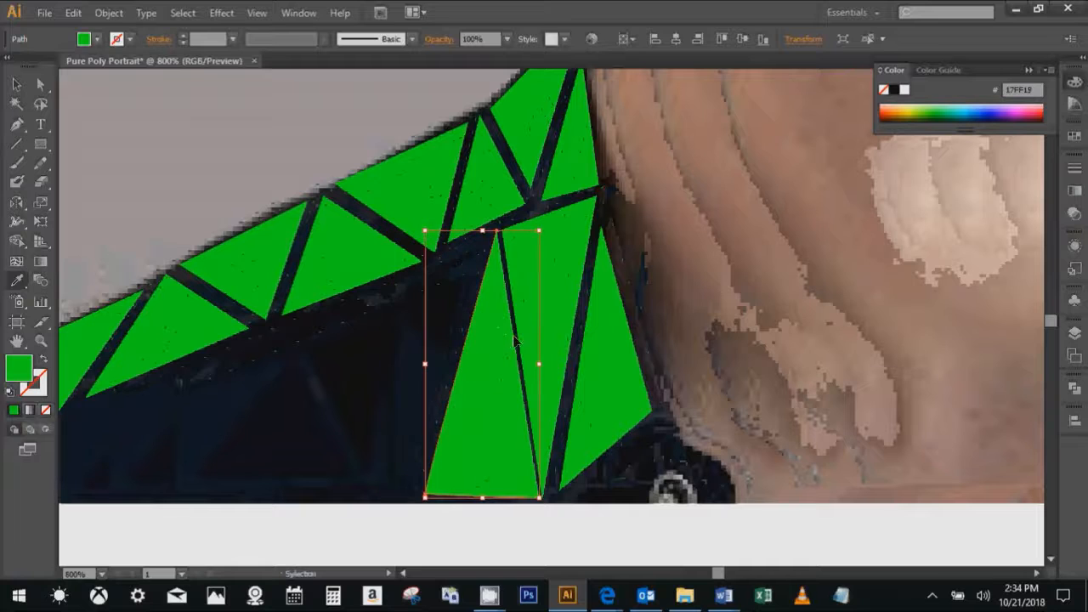
pyautogui.click(496, 336)
pyautogui.hotkey('ctrl', '=')
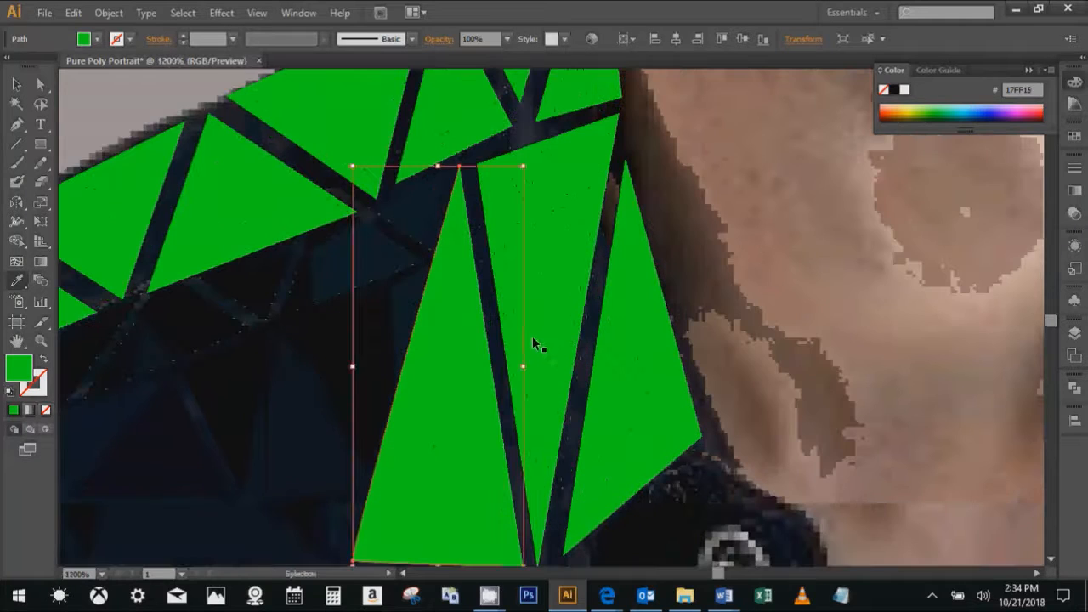
pyautogui.press('o')
pyautogui.press('i')
pyautogui.click(496, 330)
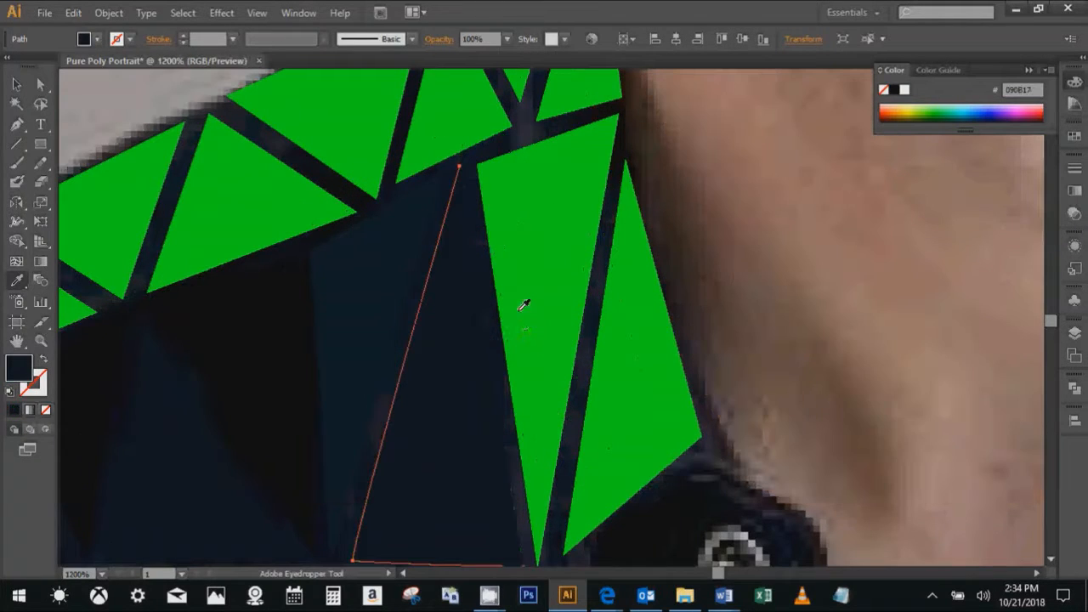
# - Recolour the last two triangles of the lower row, next to the collar's neck edge, with sampled shirt tones
pyautogui.press('o')
pyautogui.keyDown('ctrl'); pyautogui.click(583, 286); pyautogui.keyUp('ctrl')
pyautogui.press('i')
pyautogui.click(594, 286)
pyautogui.scroll(3, 646, 331)
pyautogui.hscroll(-2, 646, 330)
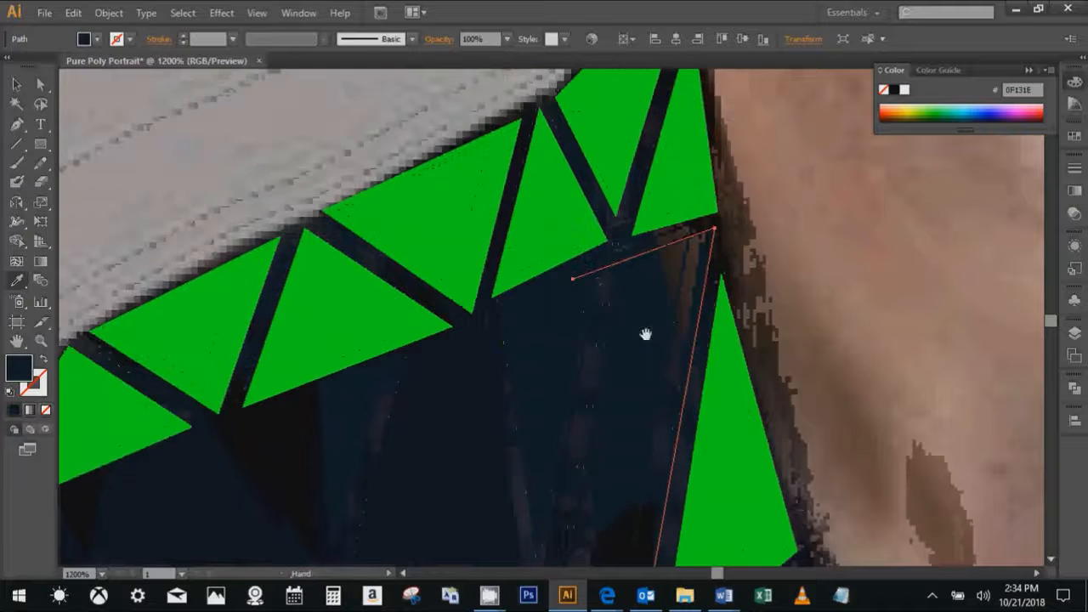
pyautogui.keyDown('ctrl'); pyautogui.click(699, 388); pyautogui.keyUp('ctrl')
pyautogui.click(590, 255)
# - Recolour the two strip triangles at the collar's tip with dark tones sampled from the gap between them
pyautogui.scroll(3, 595, 255)
pyautogui.hscroll(-2, 595, 255)
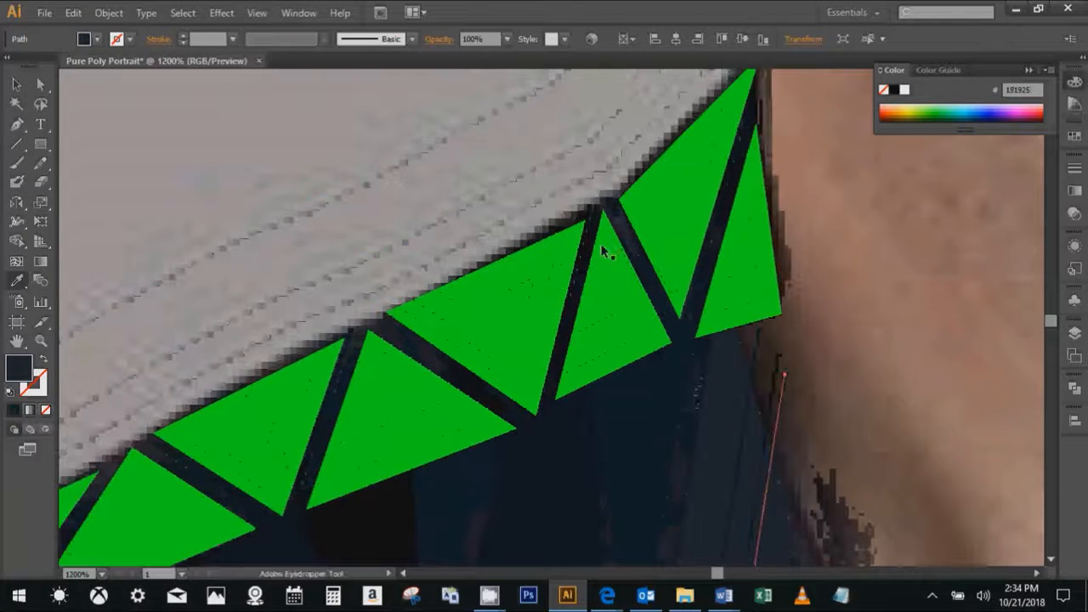
pyautogui.keyDown('ctrl'); pyautogui.click(673, 223); pyautogui.keyUp('ctrl')
pyautogui.click(722, 226)
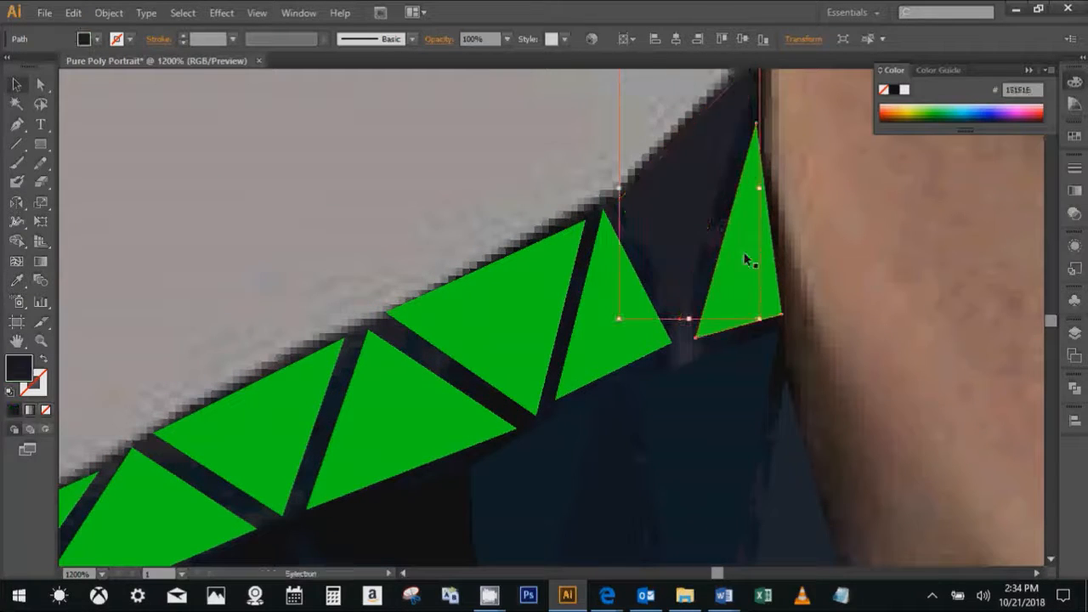
pyautogui.keyDown('ctrl'); pyautogui.click(745, 255); pyautogui.keyUp('ctrl')
pyautogui.click(699, 229)
# - Recolour the next three strip triangles outward from the collar with dark tones sampled from the neighbouring gaps
pyautogui.keyDown('ctrl'); pyautogui.click(615, 297); pyautogui.keyUp('ctrl')
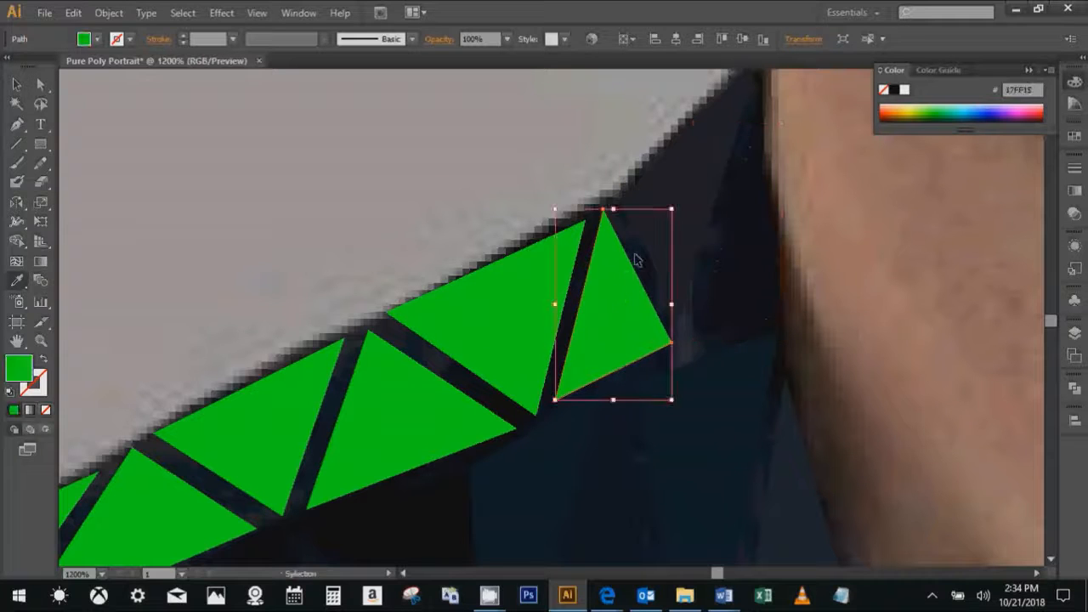
pyautogui.click(639, 248)
pyautogui.keyDown('ctrl'); pyautogui.click(515, 282); pyautogui.keyUp('ctrl')
pyautogui.click(445, 365)
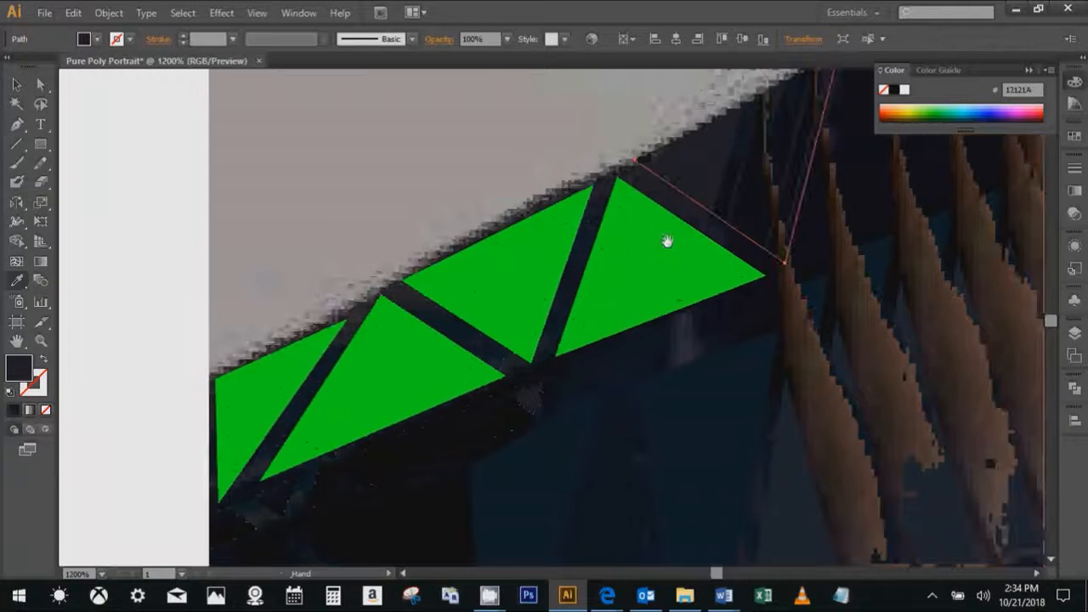
pyautogui.keyDown('ctrl'); pyautogui.click(645, 218); pyautogui.keyUp('ctrl')
pyautogui.click(586, 219)
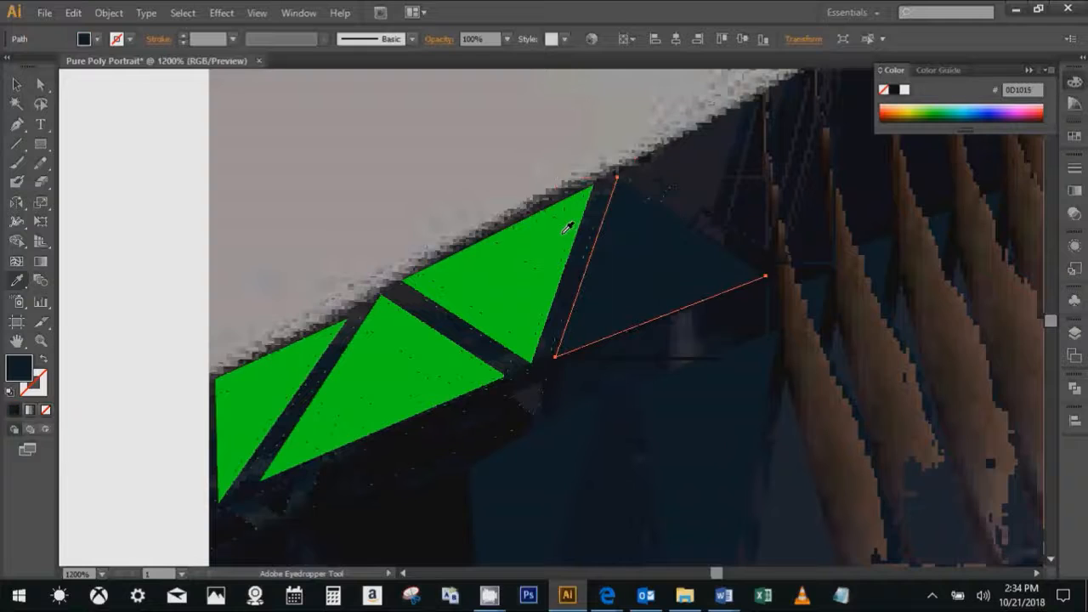
pyautogui.keyDown('ctrl'); pyautogui.click(535, 240); pyautogui.keyUp('ctrl')
pyautogui.press('o')
pyautogui.click(581, 260)
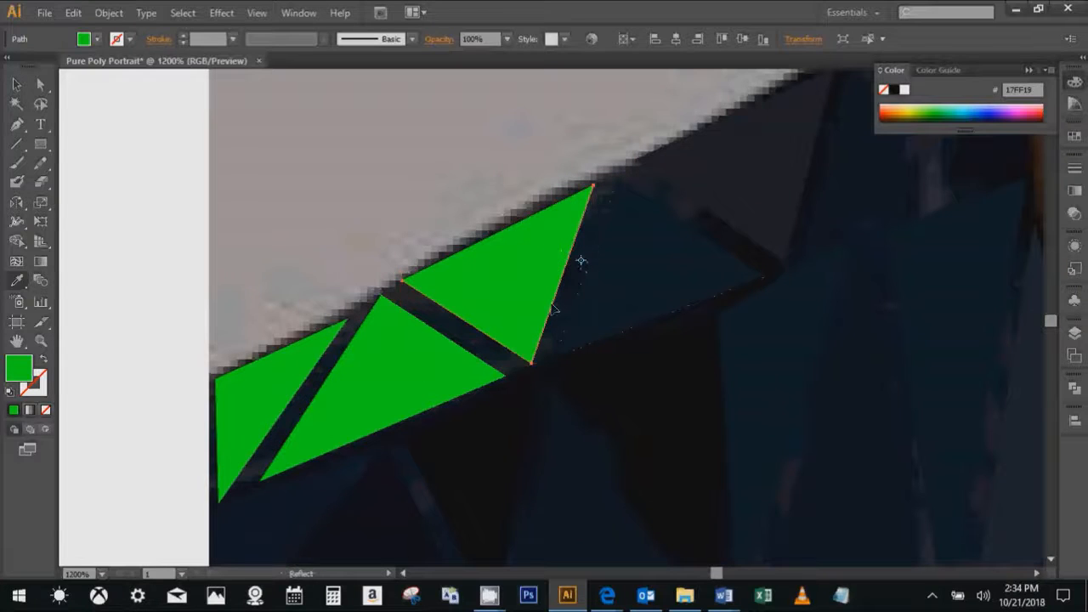
pyautogui.moveTo(553, 308); pyautogui.dragTo(564, 295)
pyautogui.press('v')
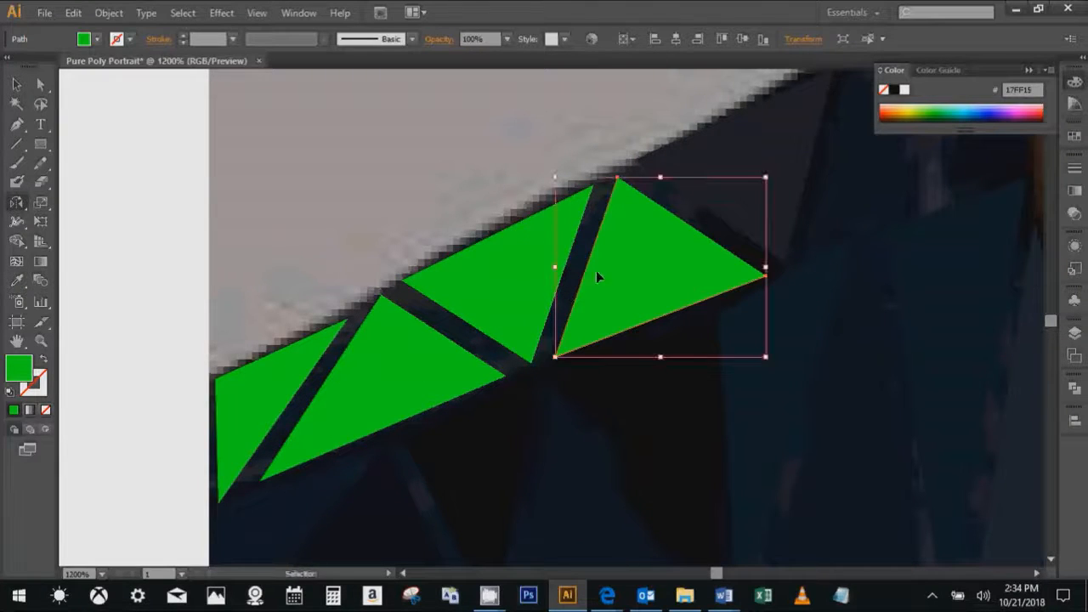
# - Recolour the selected strip triangle and its outer neighbour with dark navy tones sampled from the gap between them
pyautogui.press('i')
pyautogui.click(599, 216)
pyautogui.press('v')
pyautogui.click(581, 229)
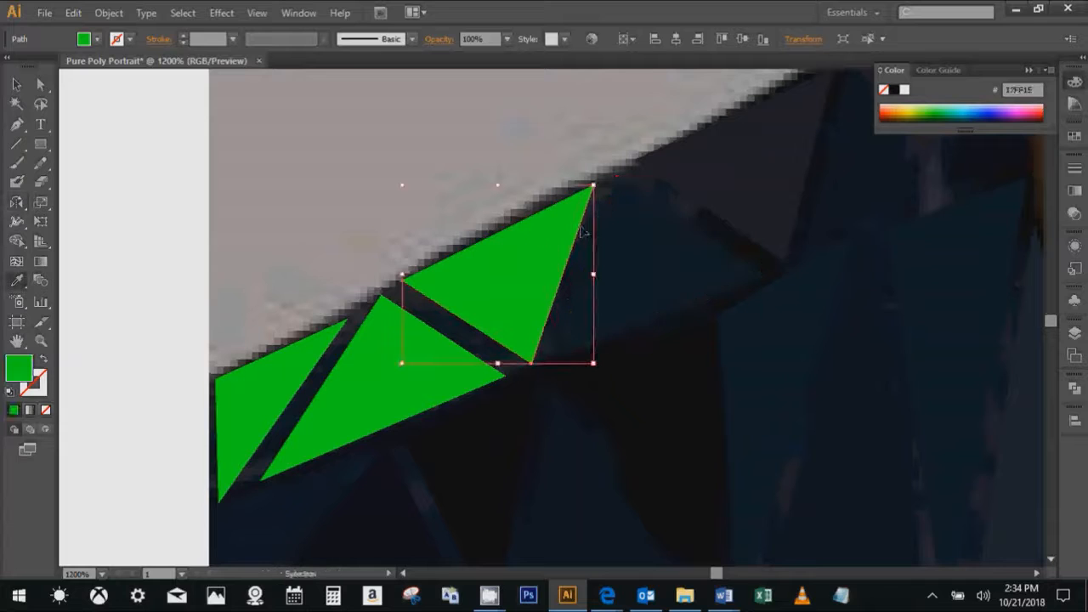
pyautogui.press('i')
pyautogui.click(588, 243)
pyautogui.press('v')
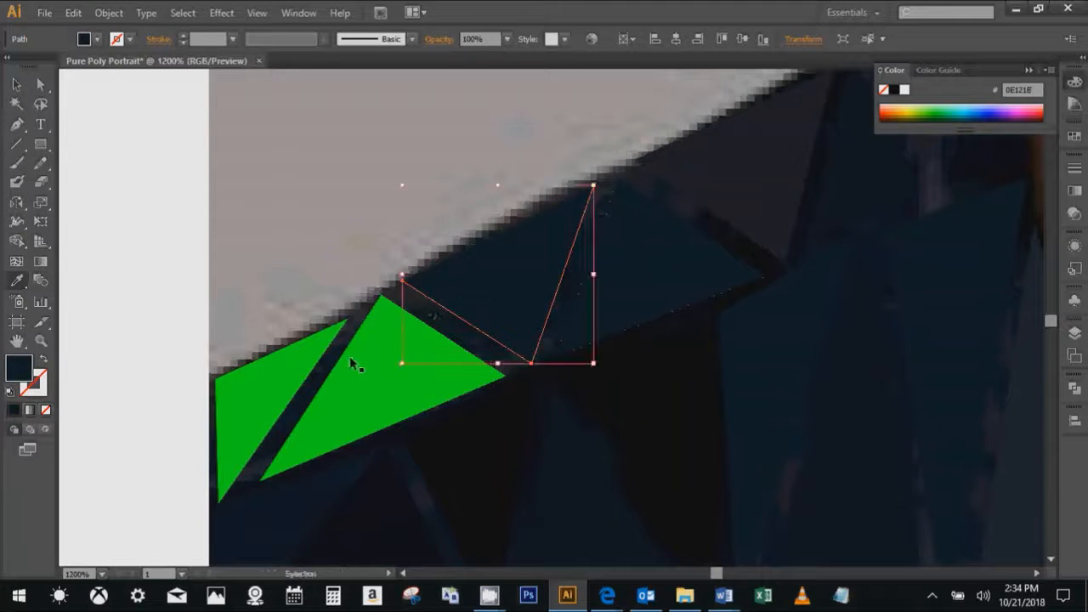
# - Recolour the last two green strip triangles at the shoulder's outer end with dark tones sampled from the gap between them
pyautogui.click(352, 364)
pyautogui.press('i')
pyautogui.click(350, 337)
pyautogui.press('v')
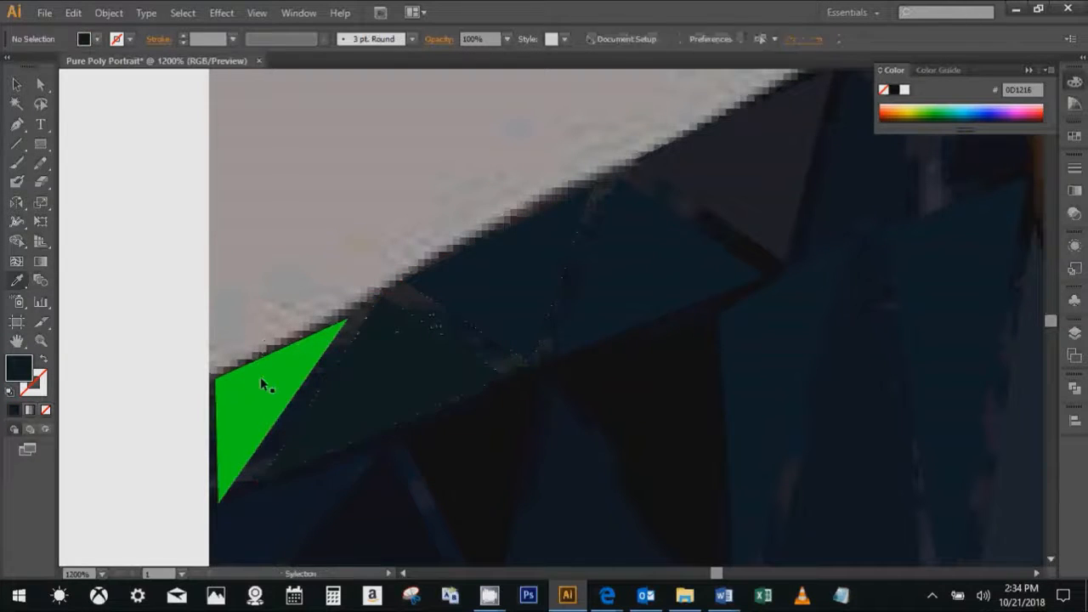
pyautogui.click(262, 381)
pyautogui.press('i')
pyautogui.click(313, 384)
# - Hide the photo layer to review the recoloured shirt triangles on their own, and show the photo again
pyautogui.hotkey('ctrl', '1')
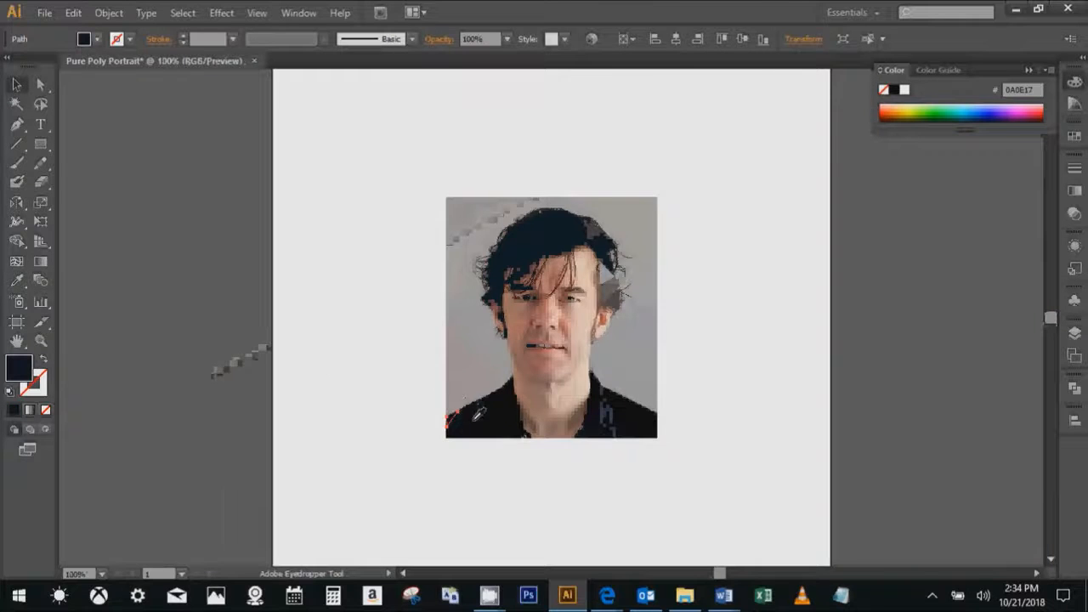
pyautogui.scroll(3, 478, 414)
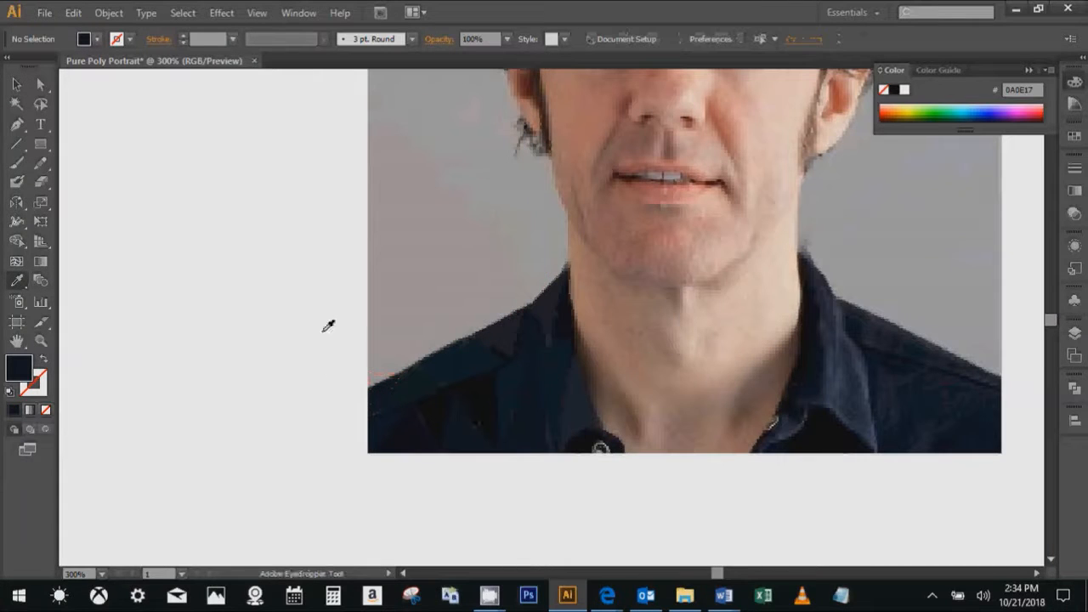
pyautogui.click(1078, 335)
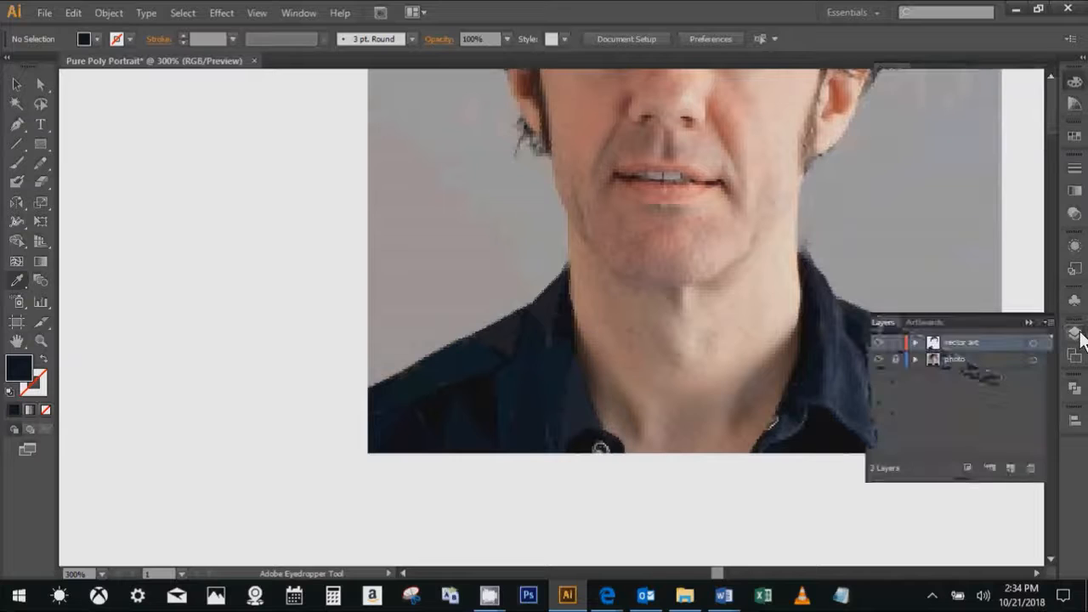
pyautogui.click(878, 359)
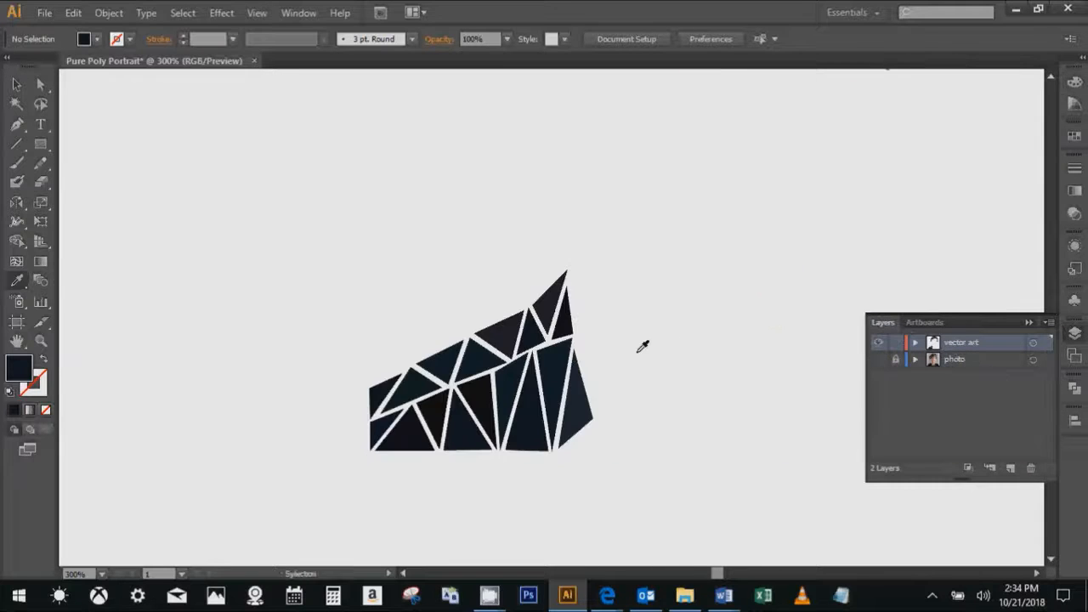
pyautogui.hotkey('ctrl', '-')
pyautogui.hotkey('ctrl', '-')
pyautogui.scroll(1, 567, 401)
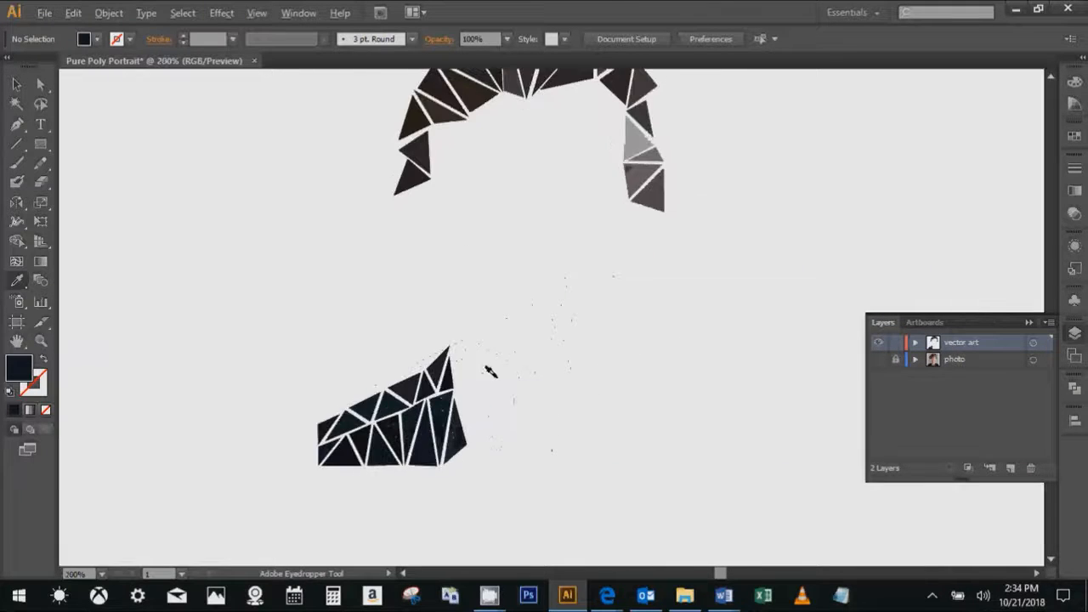
pyautogui.moveTo(532, 382); pyautogui.dragTo(456, 414)
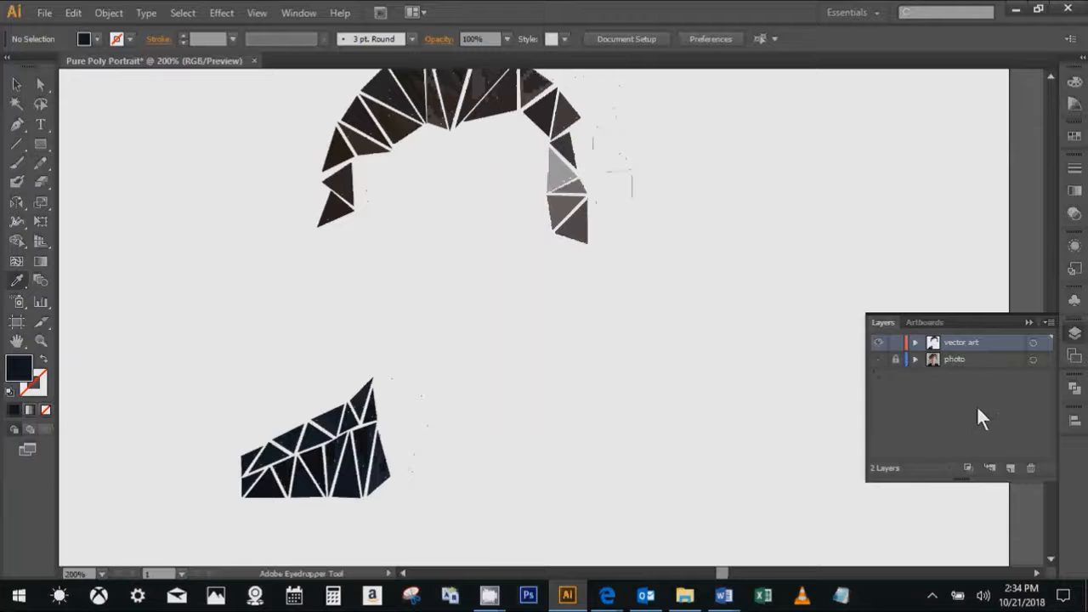
pyautogui.click(878, 361)
# - Select all triangles, toggle the bounding box, and switch the vector art layer off and on to compare the triangles with the photo
pyautogui.hotkey('ctrl', 'a')
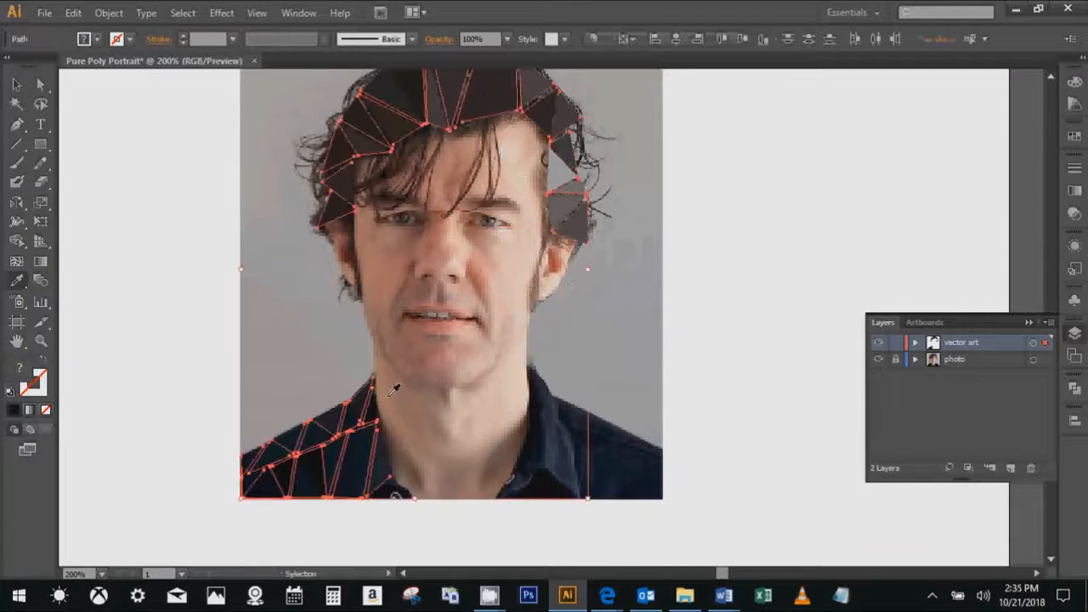
pyautogui.hotkey('ctrl', 'shift', 'b')
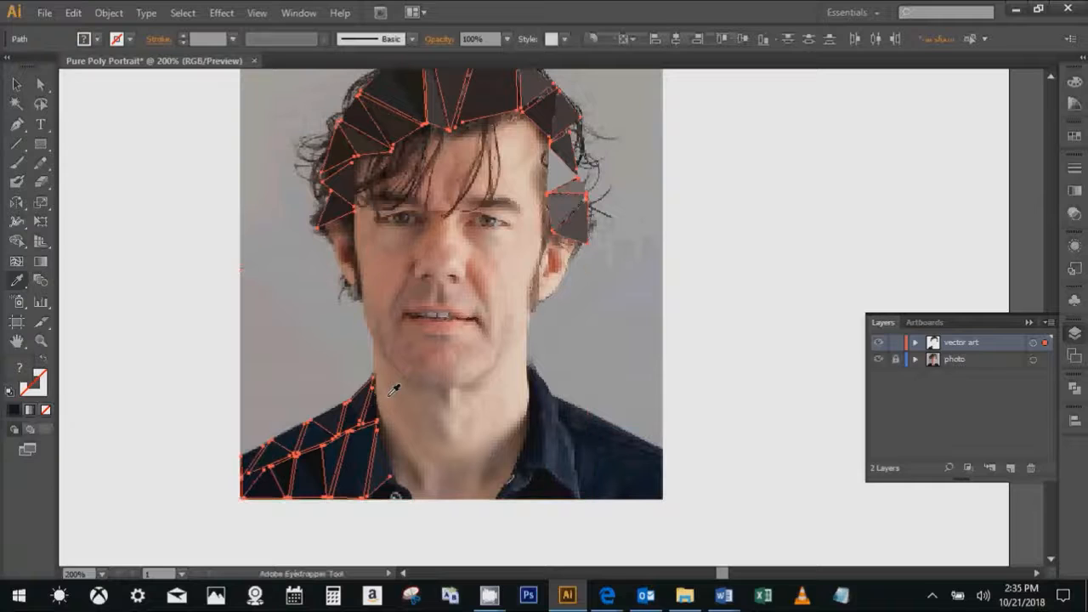
pyautogui.click(878, 343)
pyautogui.click(878, 343)
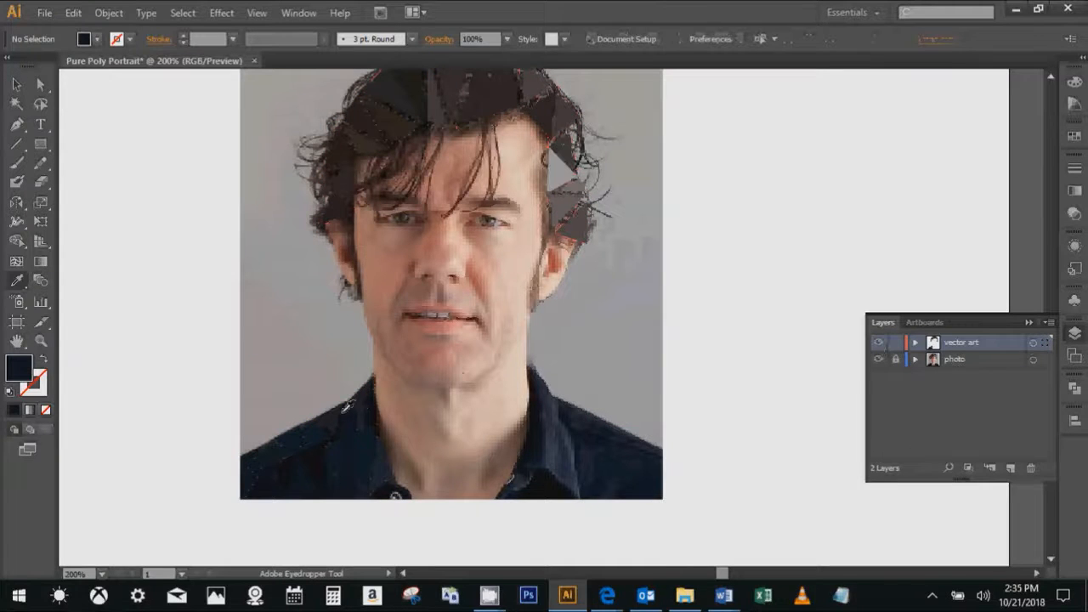
pyautogui.scroll(2, 457, 213)
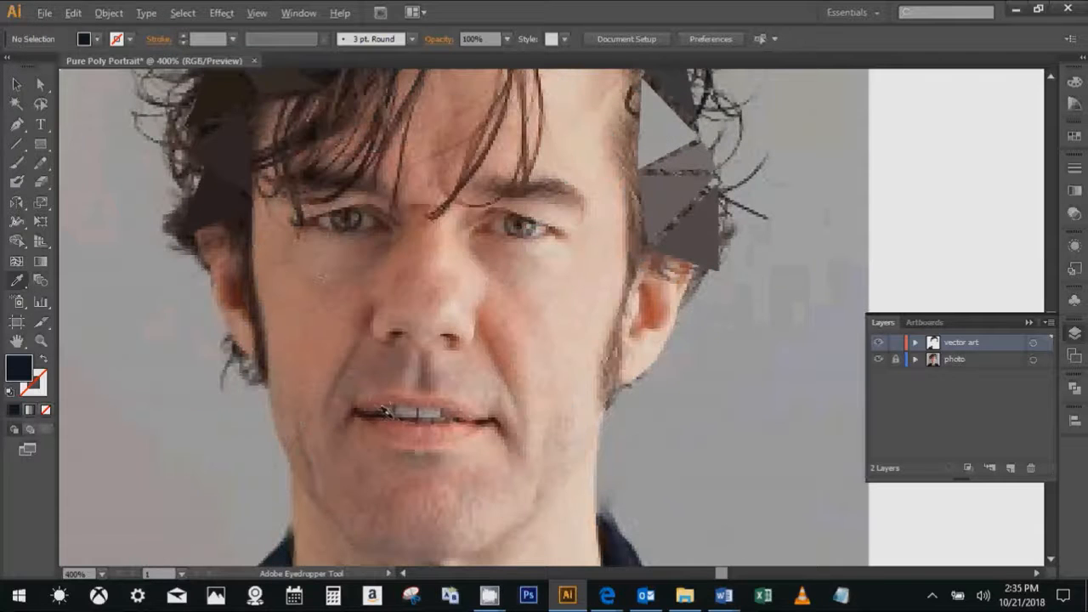
pyautogui.scroll(1, 382, 412)
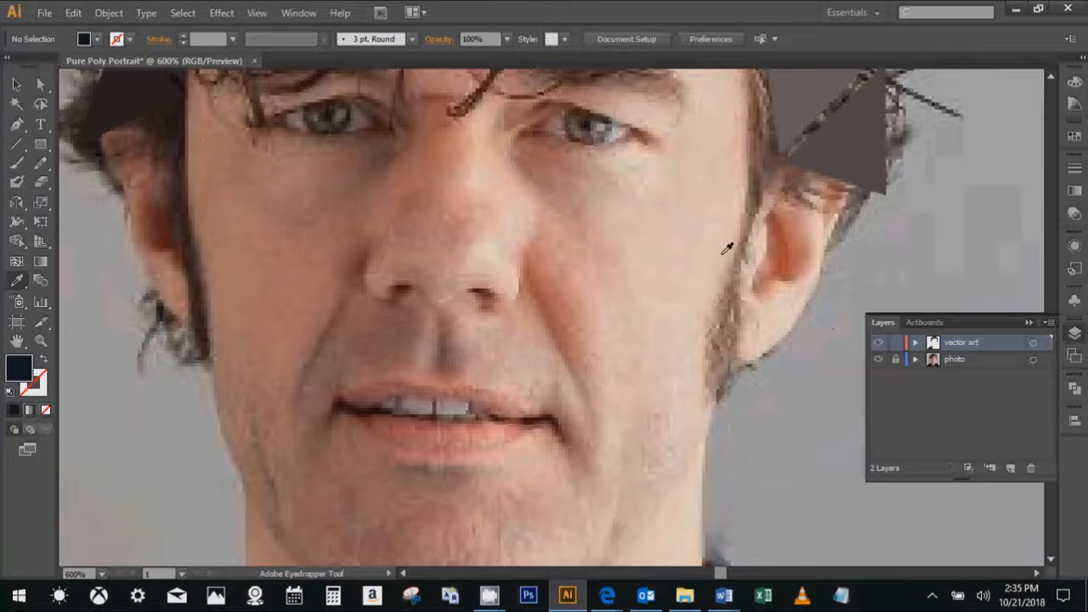
pyautogui.scroll(-2, 702, 257)
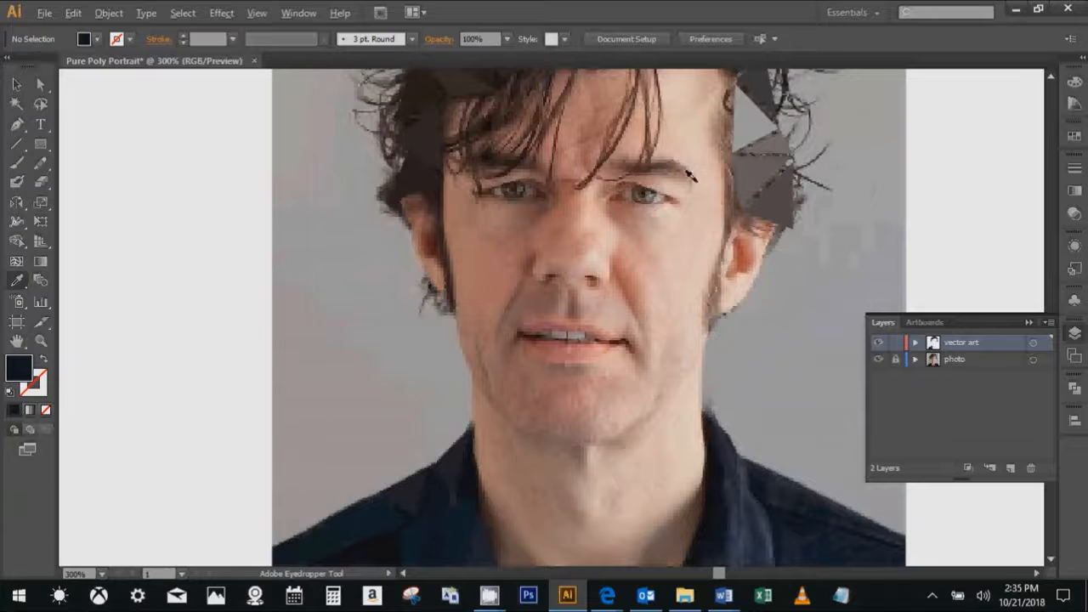
pyautogui.scroll(2, 663, 148)
pyautogui.scroll(-2, 677, 183)
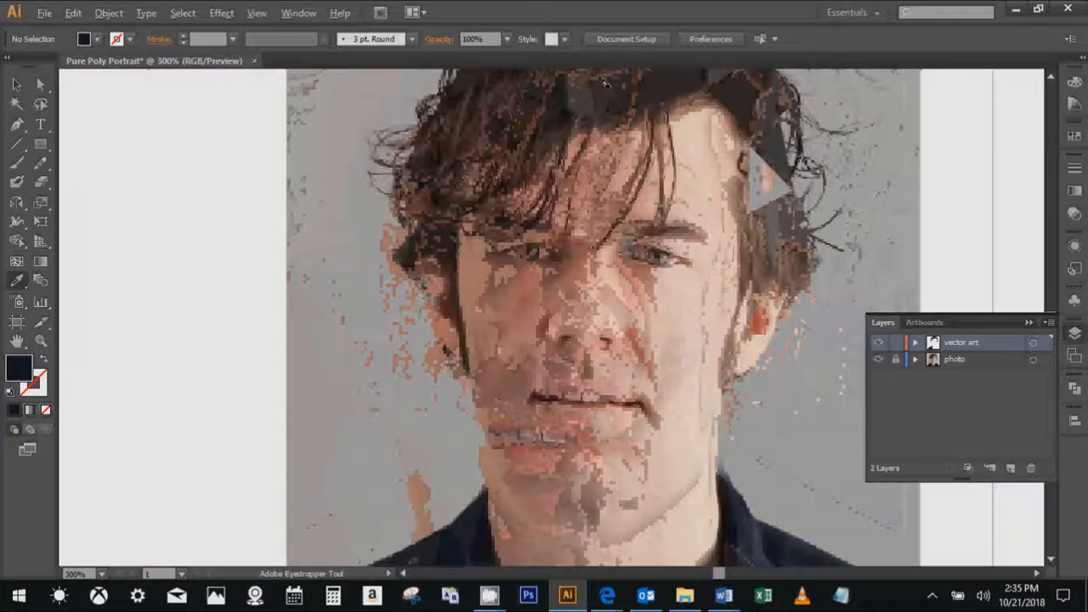
# - Toggle the vector art layer's visibility and hide the photo layer to examine the hair and shirt triangles alone
pyautogui.click(878, 343)
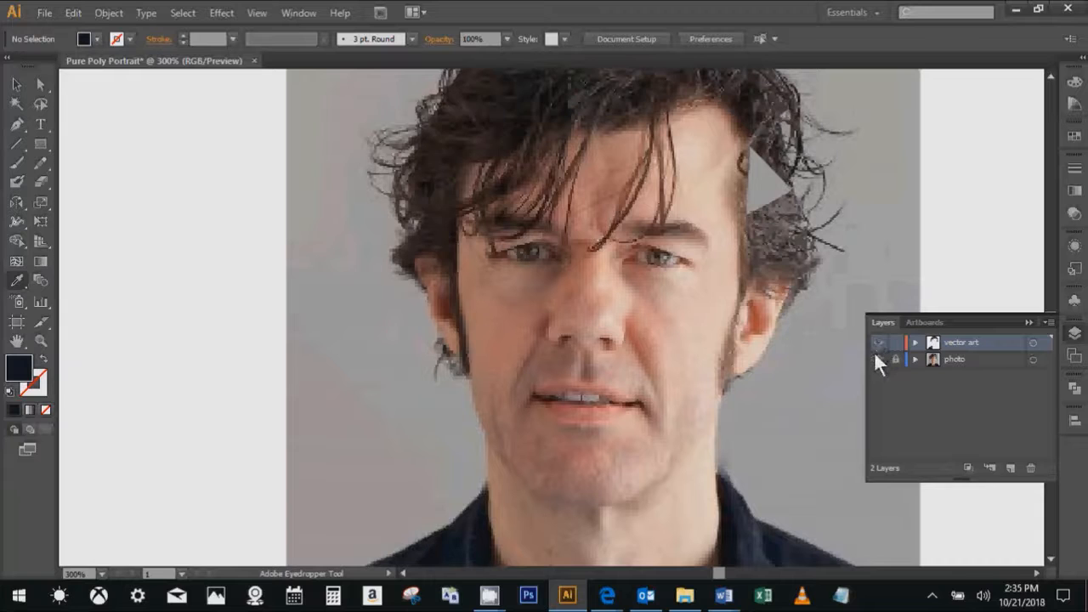
pyautogui.click(877, 358)
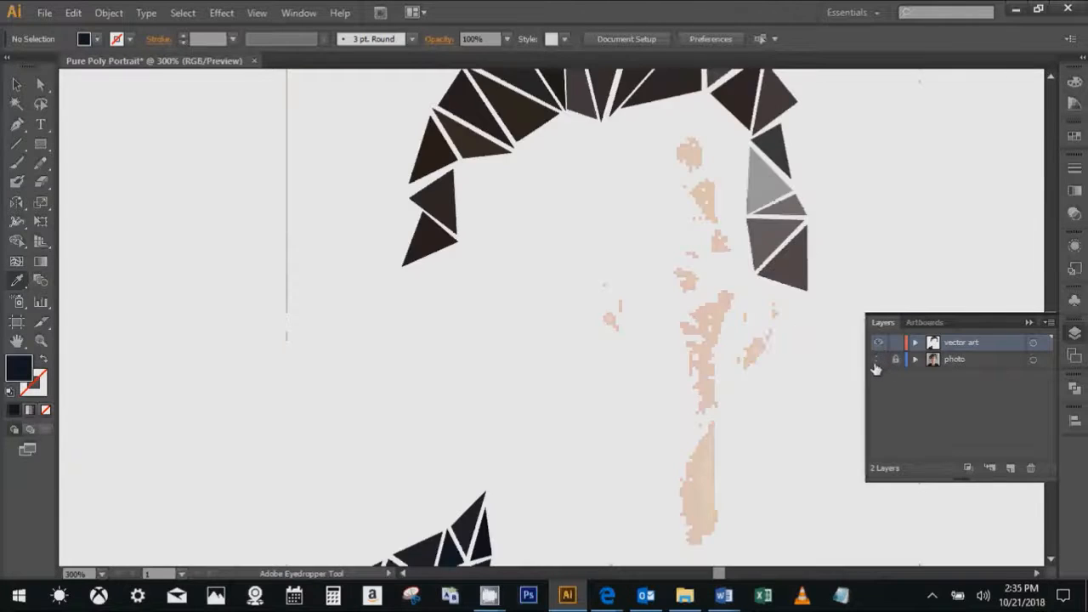
pyautogui.scroll(-2, 711, 308)
pyautogui.moveTo(738, 342); pyautogui.dragTo(629, 383)
pyautogui.scroll(1, 578, 347)
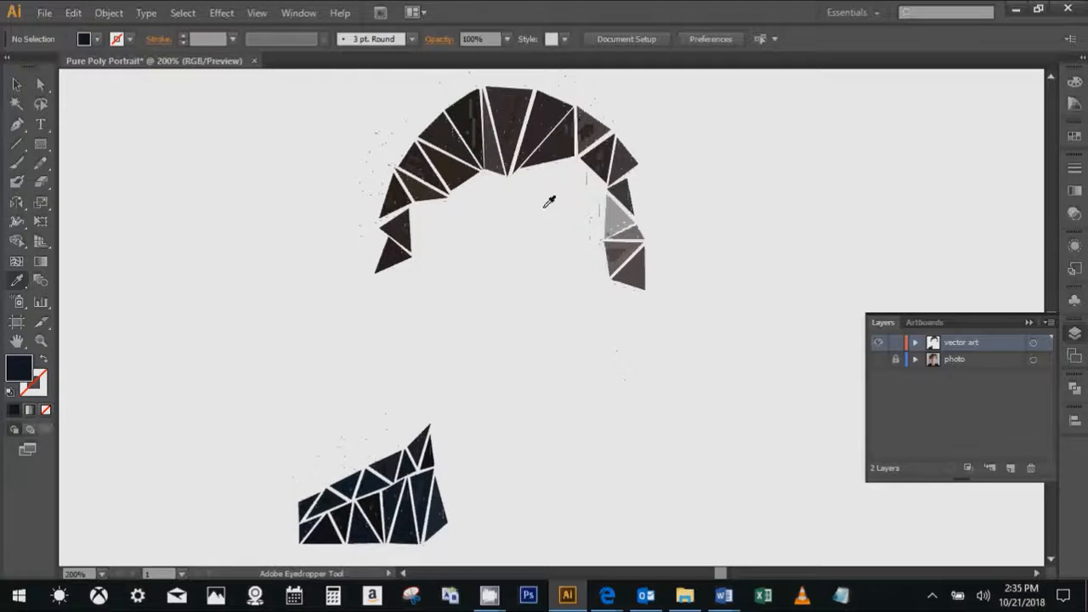
# - Select individual hair triangles one after another to inspect the separate shapes, and clear the selection
pyautogui.click(16, 84)
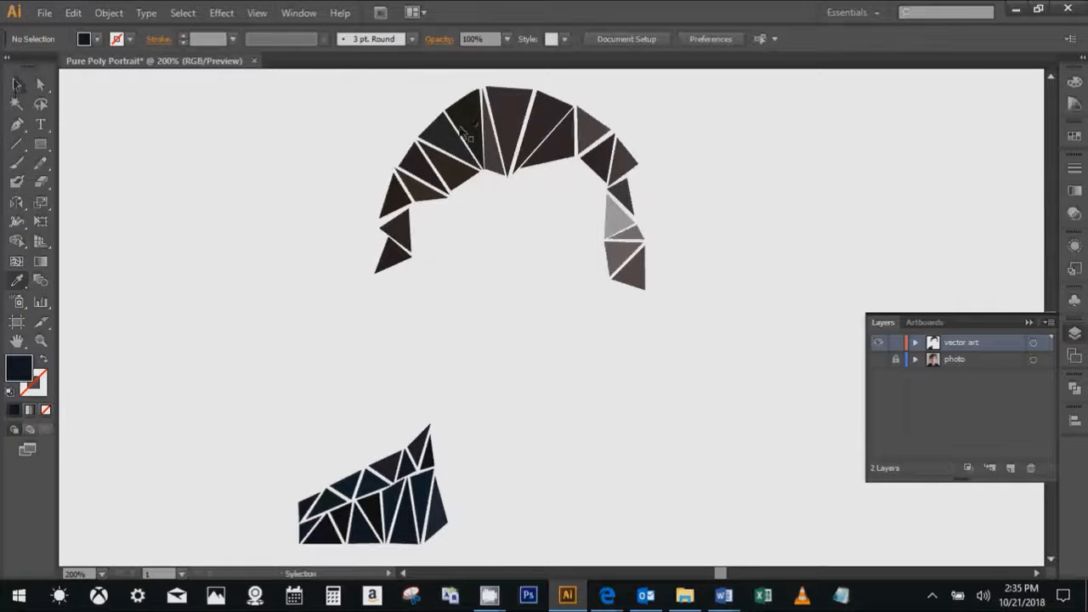
pyautogui.click(551, 134)
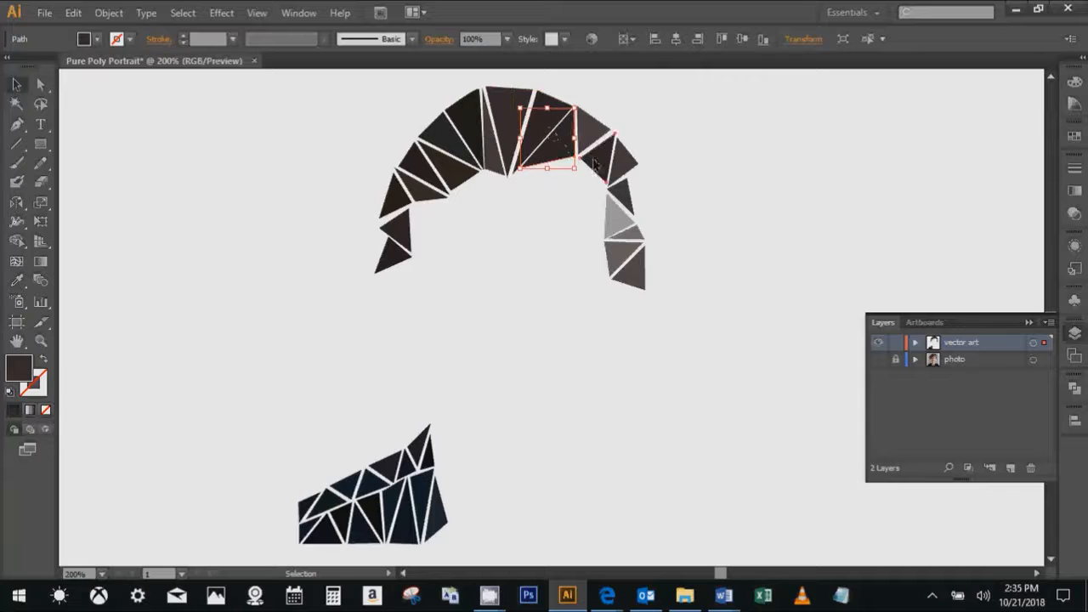
pyautogui.click(595, 159)
pyautogui.click(627, 162)
pyautogui.click(629, 198)
pyautogui.click(690, 204)
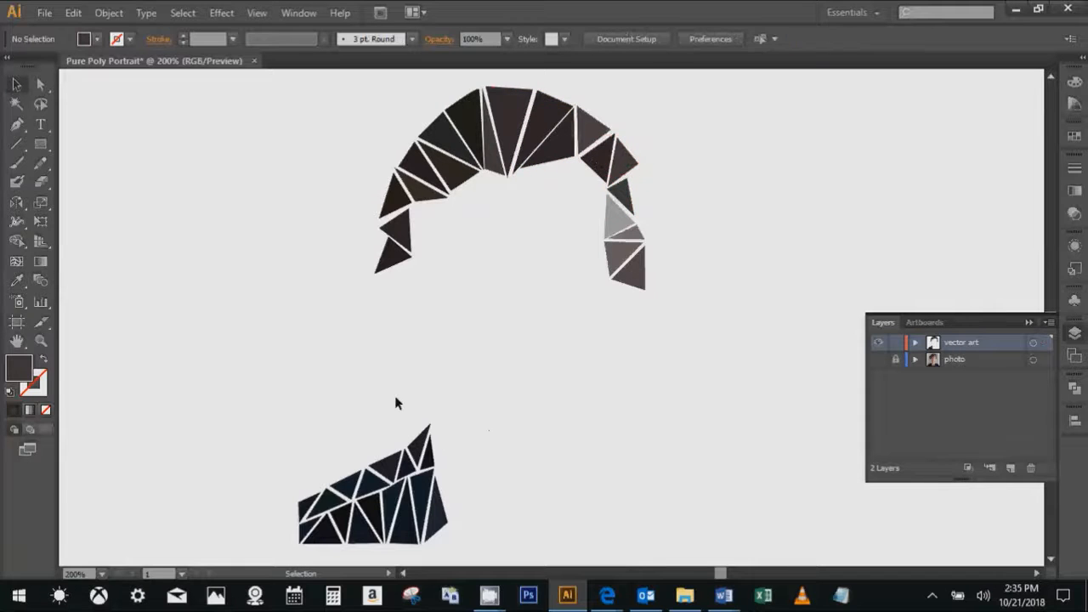
pyautogui.moveTo(458, 440); pyautogui.dragTo(498, 443)
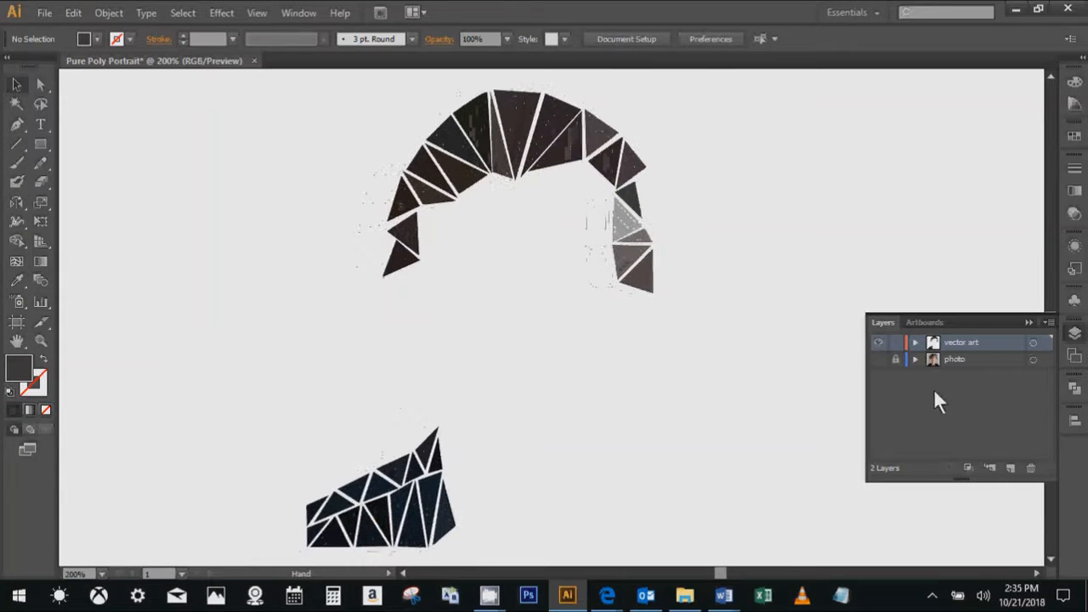
# - Show the photo layer again and make it the active layer
pyautogui.click(878, 360)
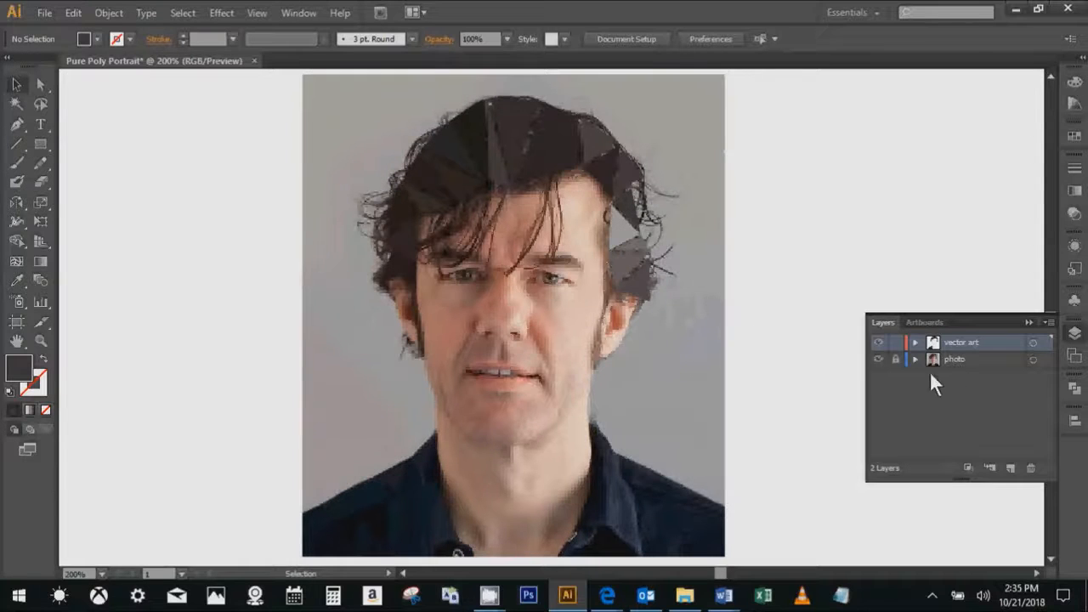
pyautogui.click(894, 358)
pyautogui.click(976, 360)
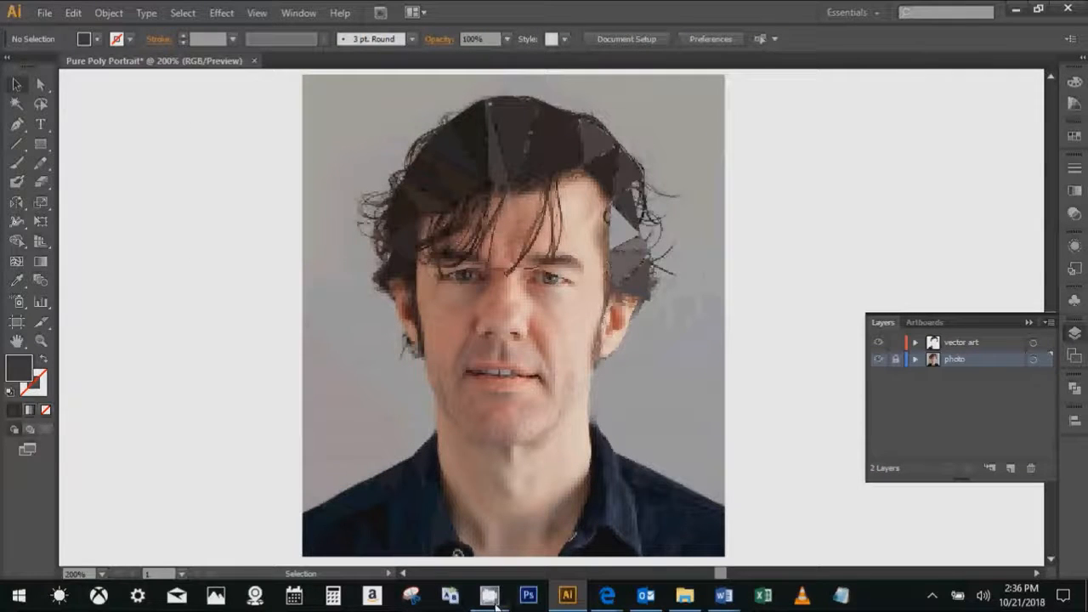
pyautogui.moveTo(496, 605)
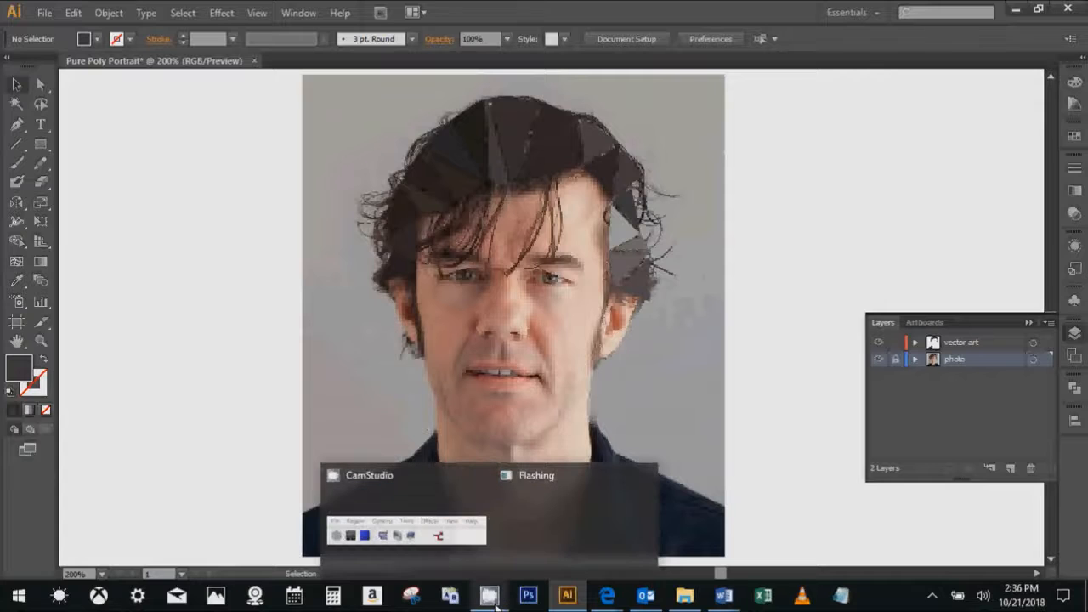